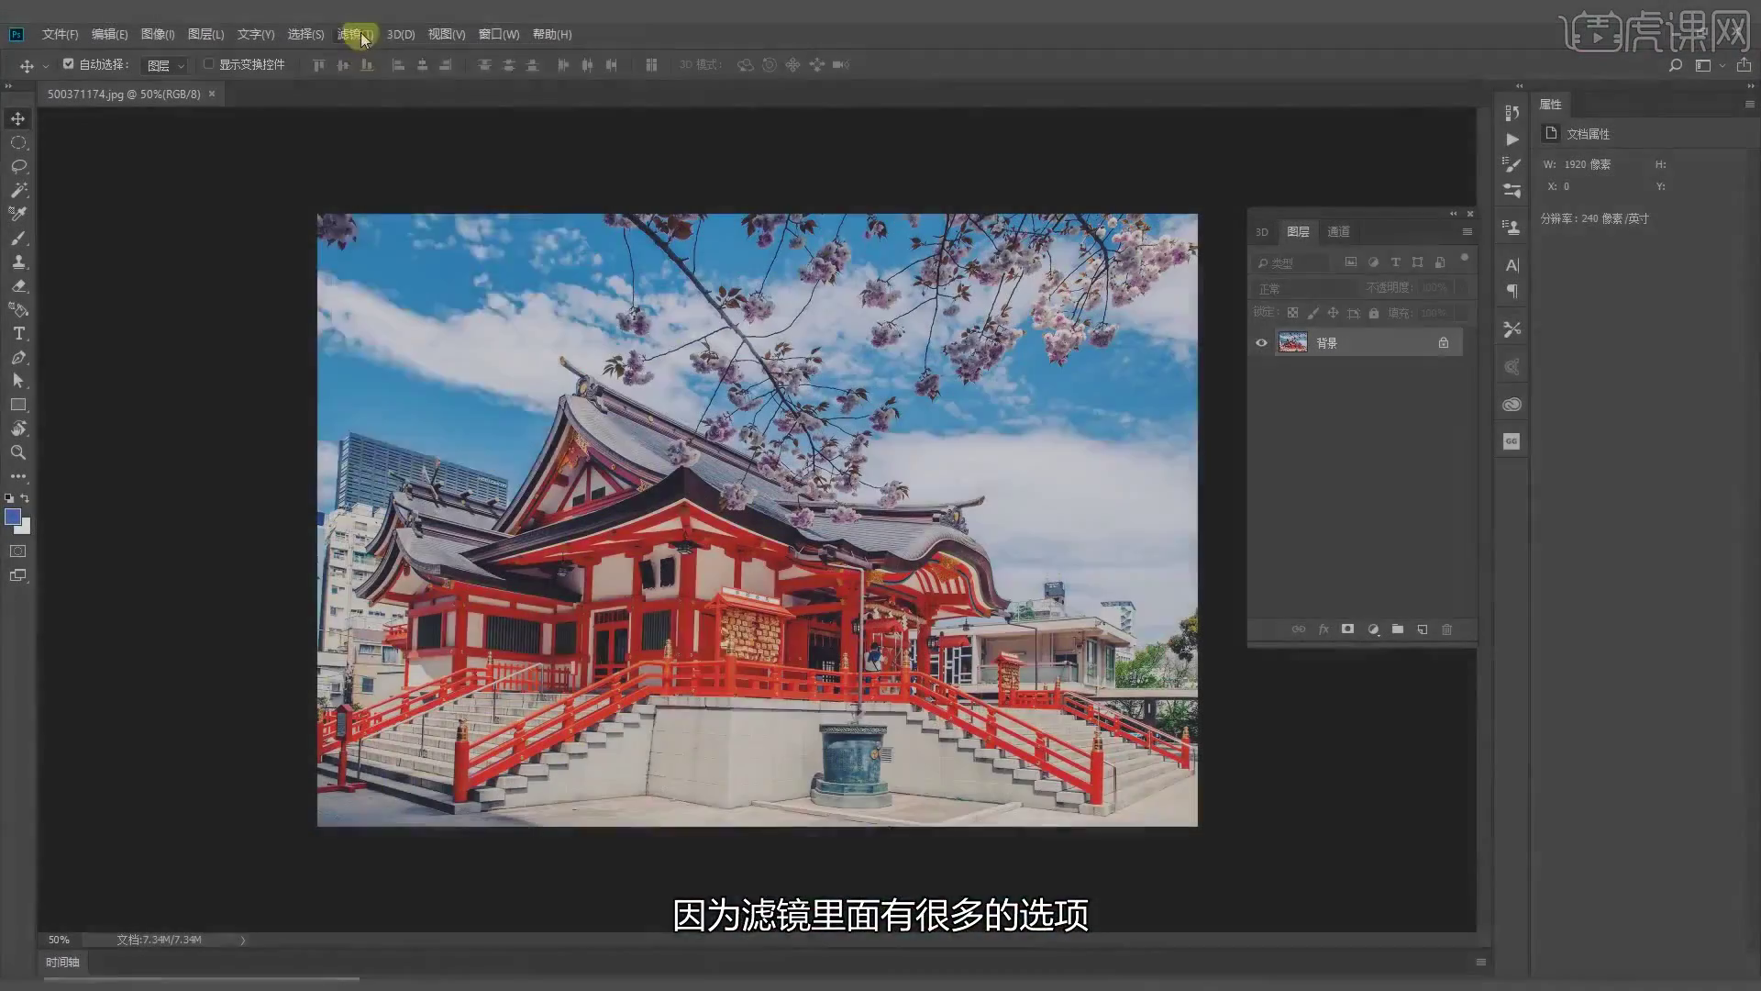
pyautogui.click(356, 34)
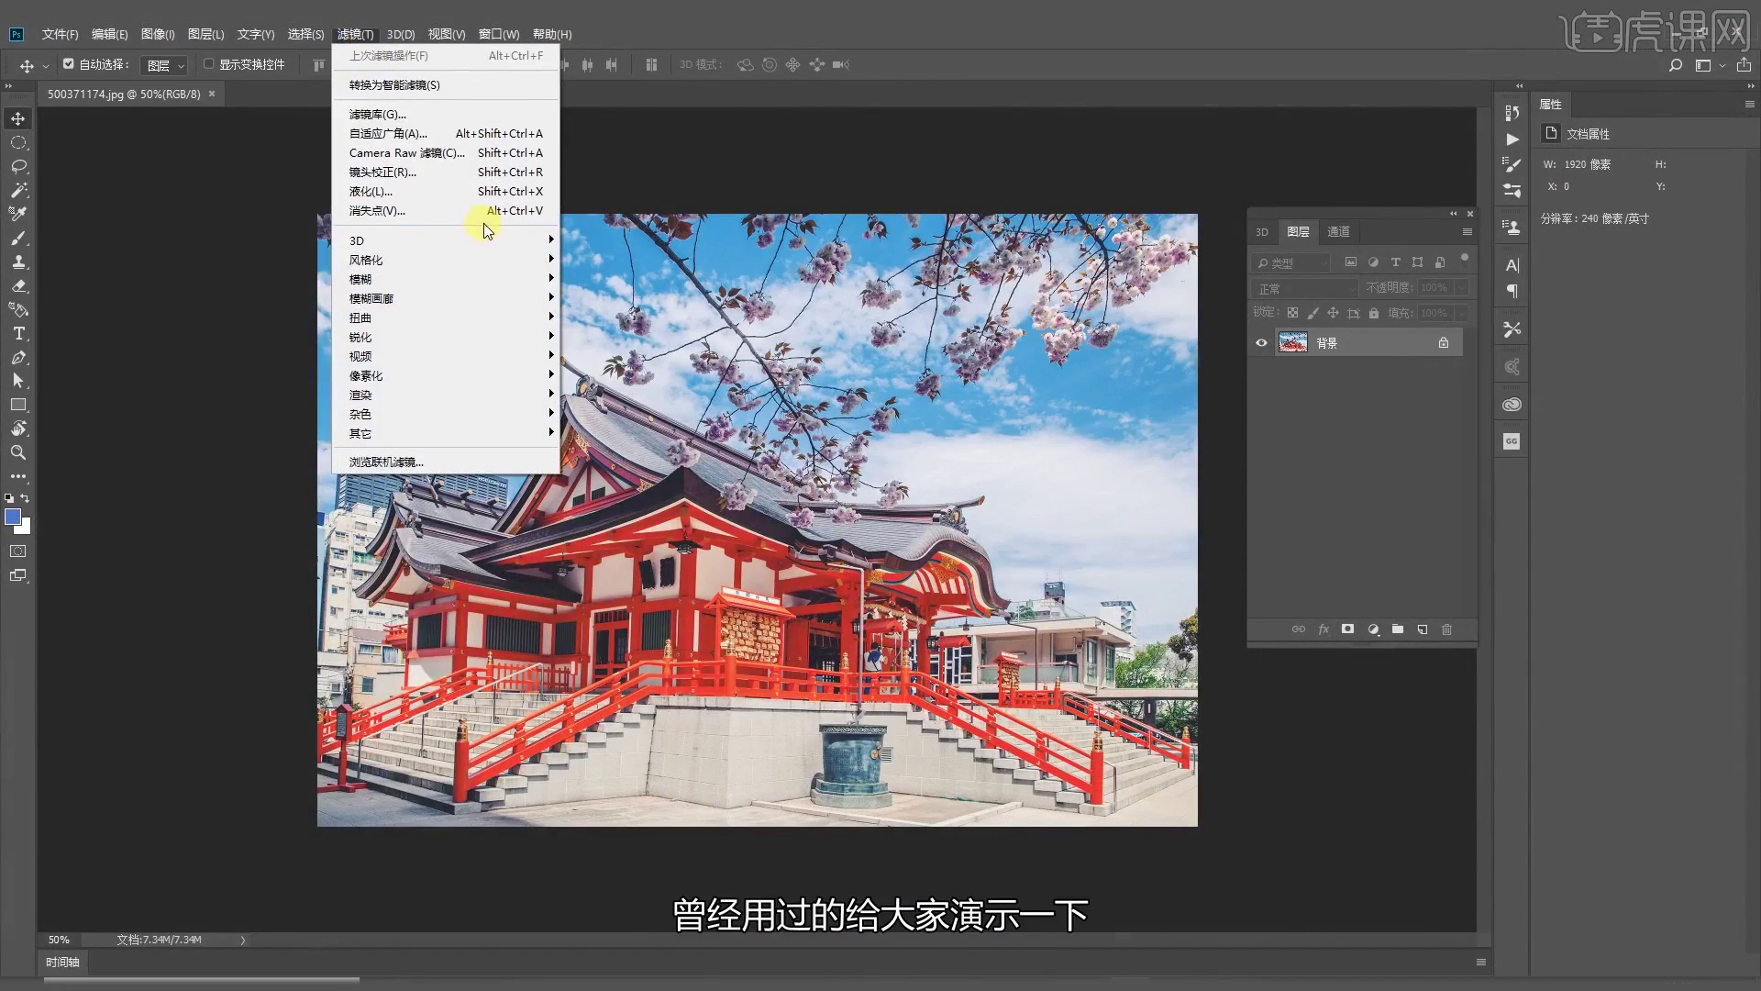
pyautogui.moveTo(483, 279)
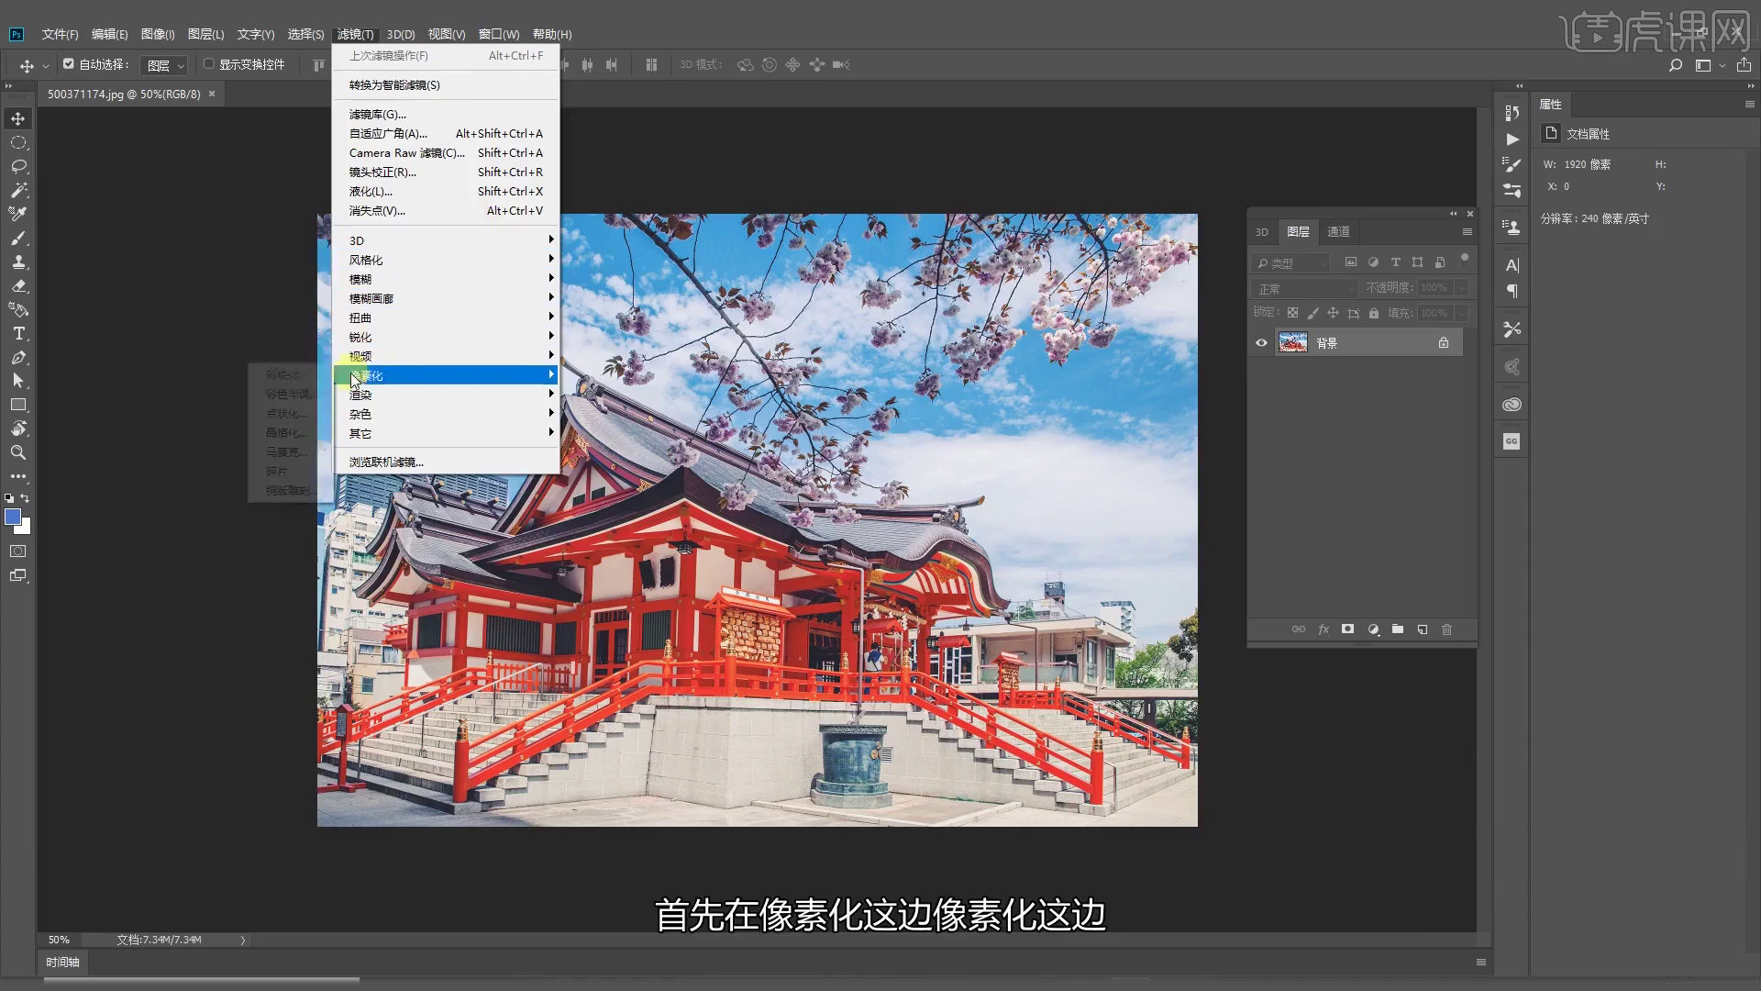
pyautogui.click(734, 457)
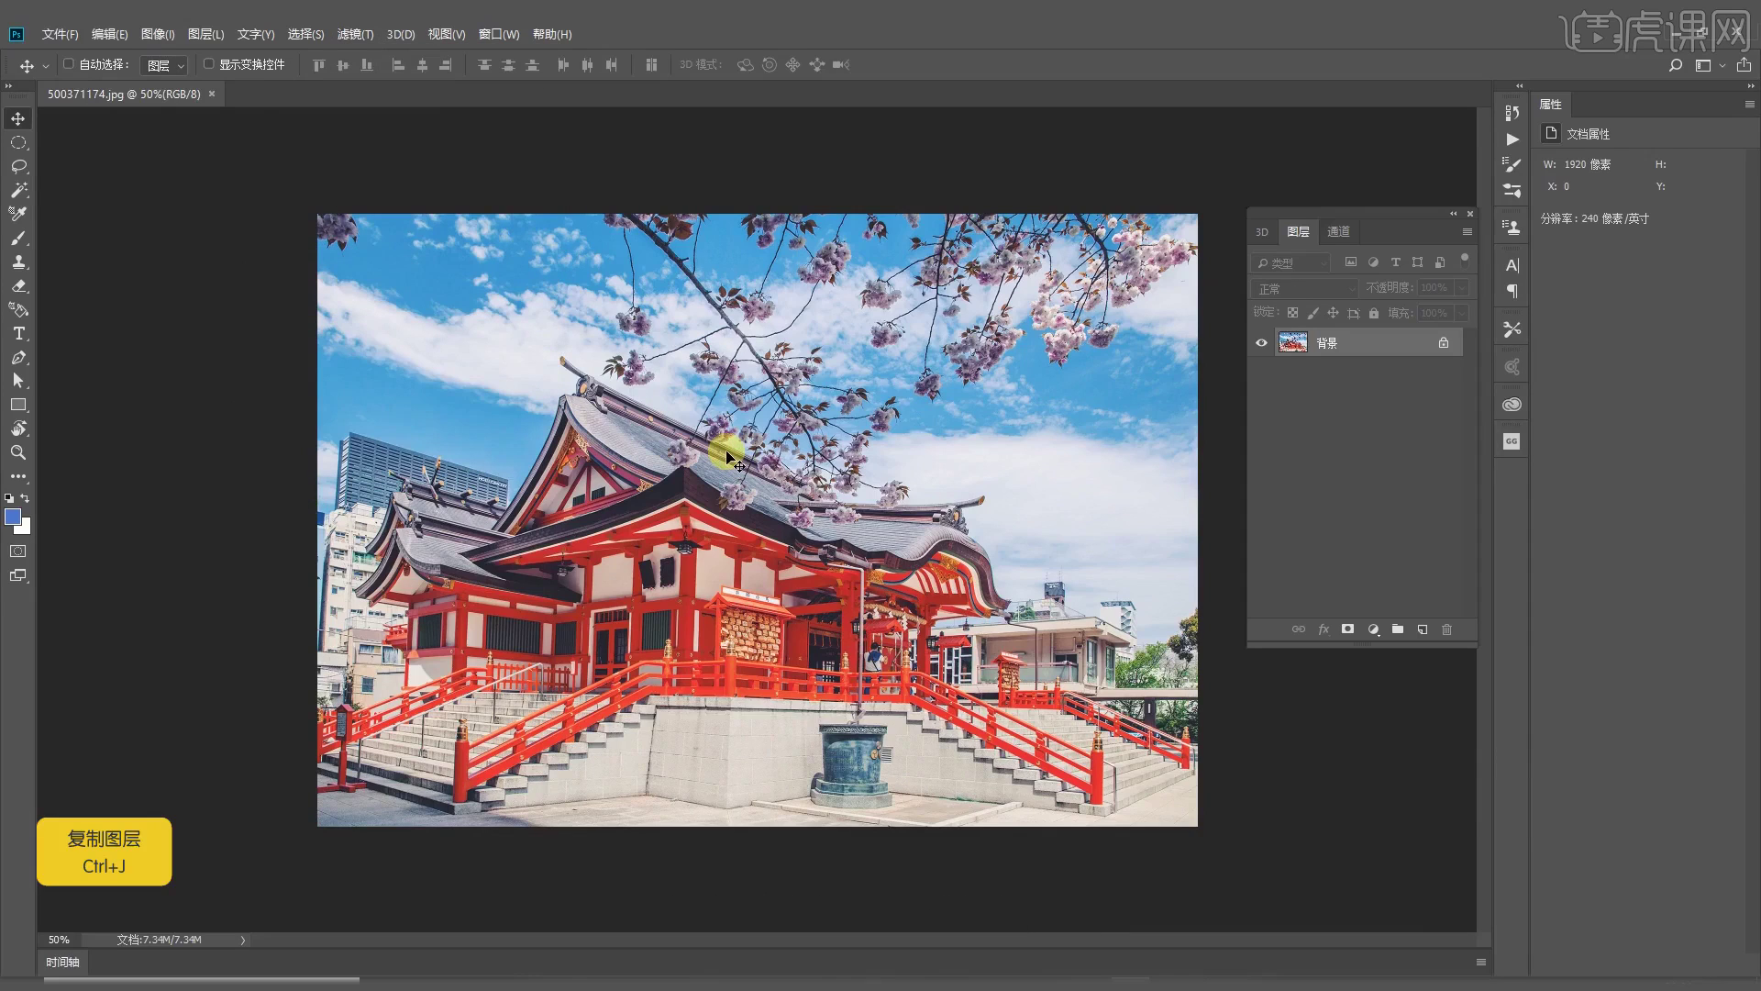
# Duplicate the temple photo's Background layer and convert the copy to a smart object
pyautogui.hotkey('ctrl', 'j')
pyautogui.rightClick(1342, 352)
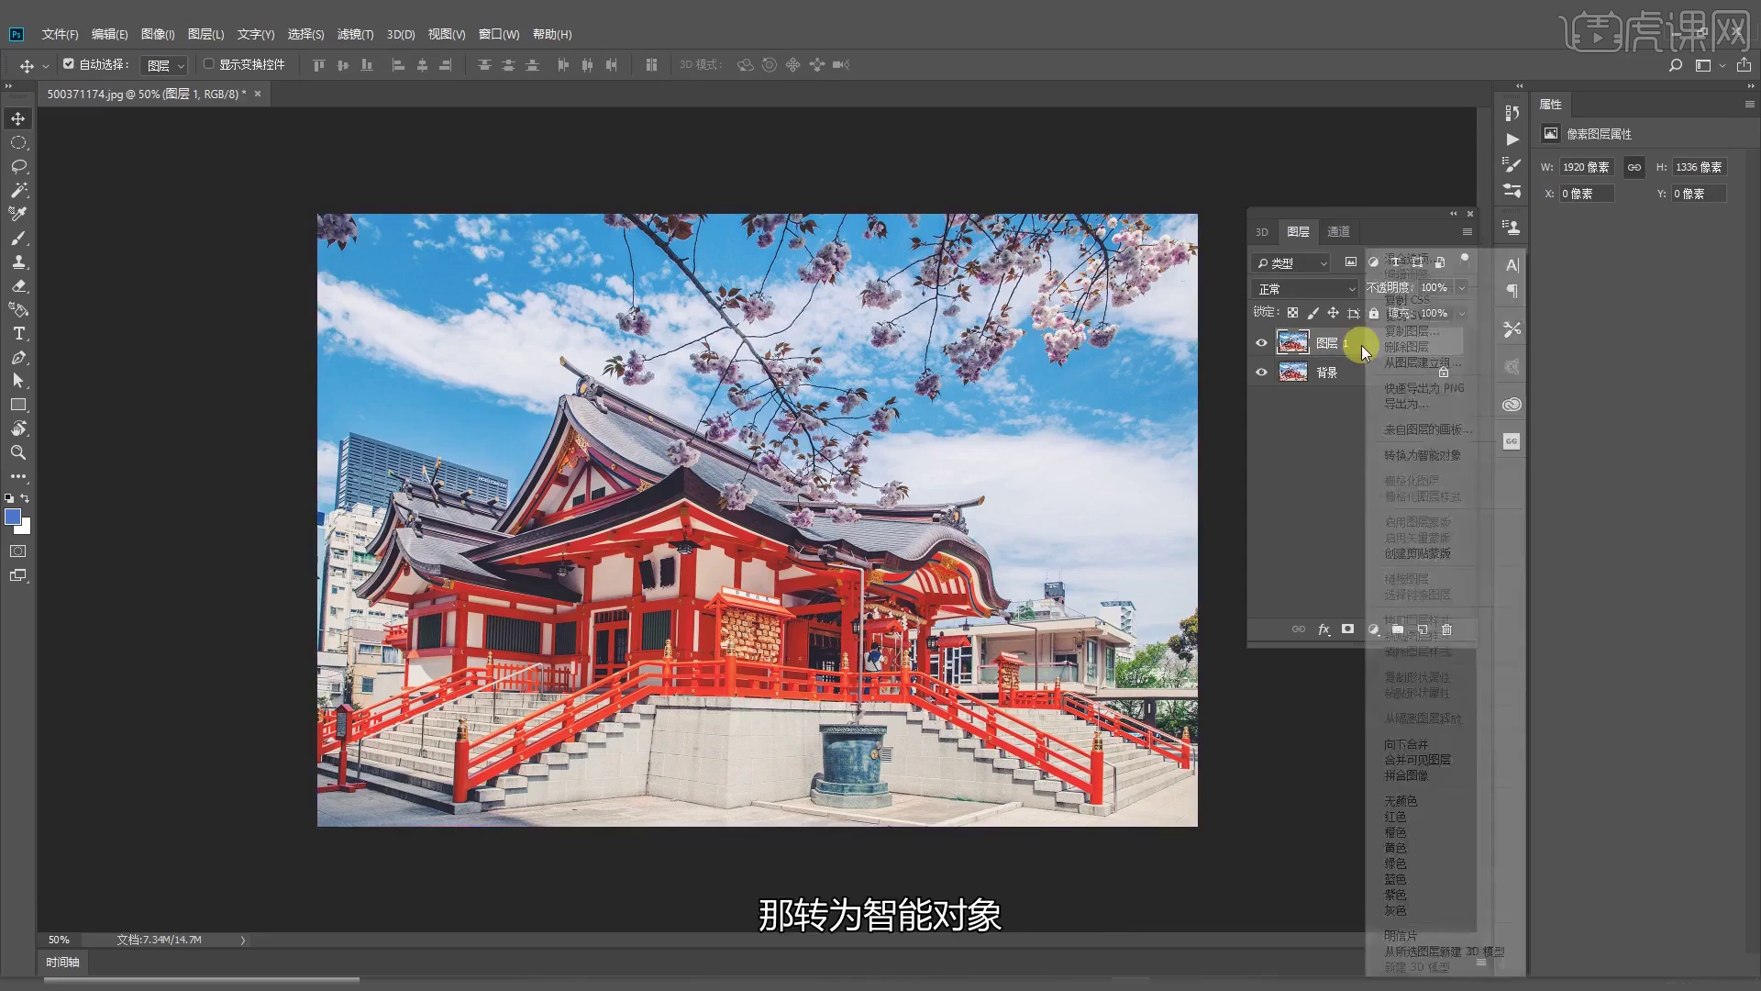
pyautogui.click(1390, 431)
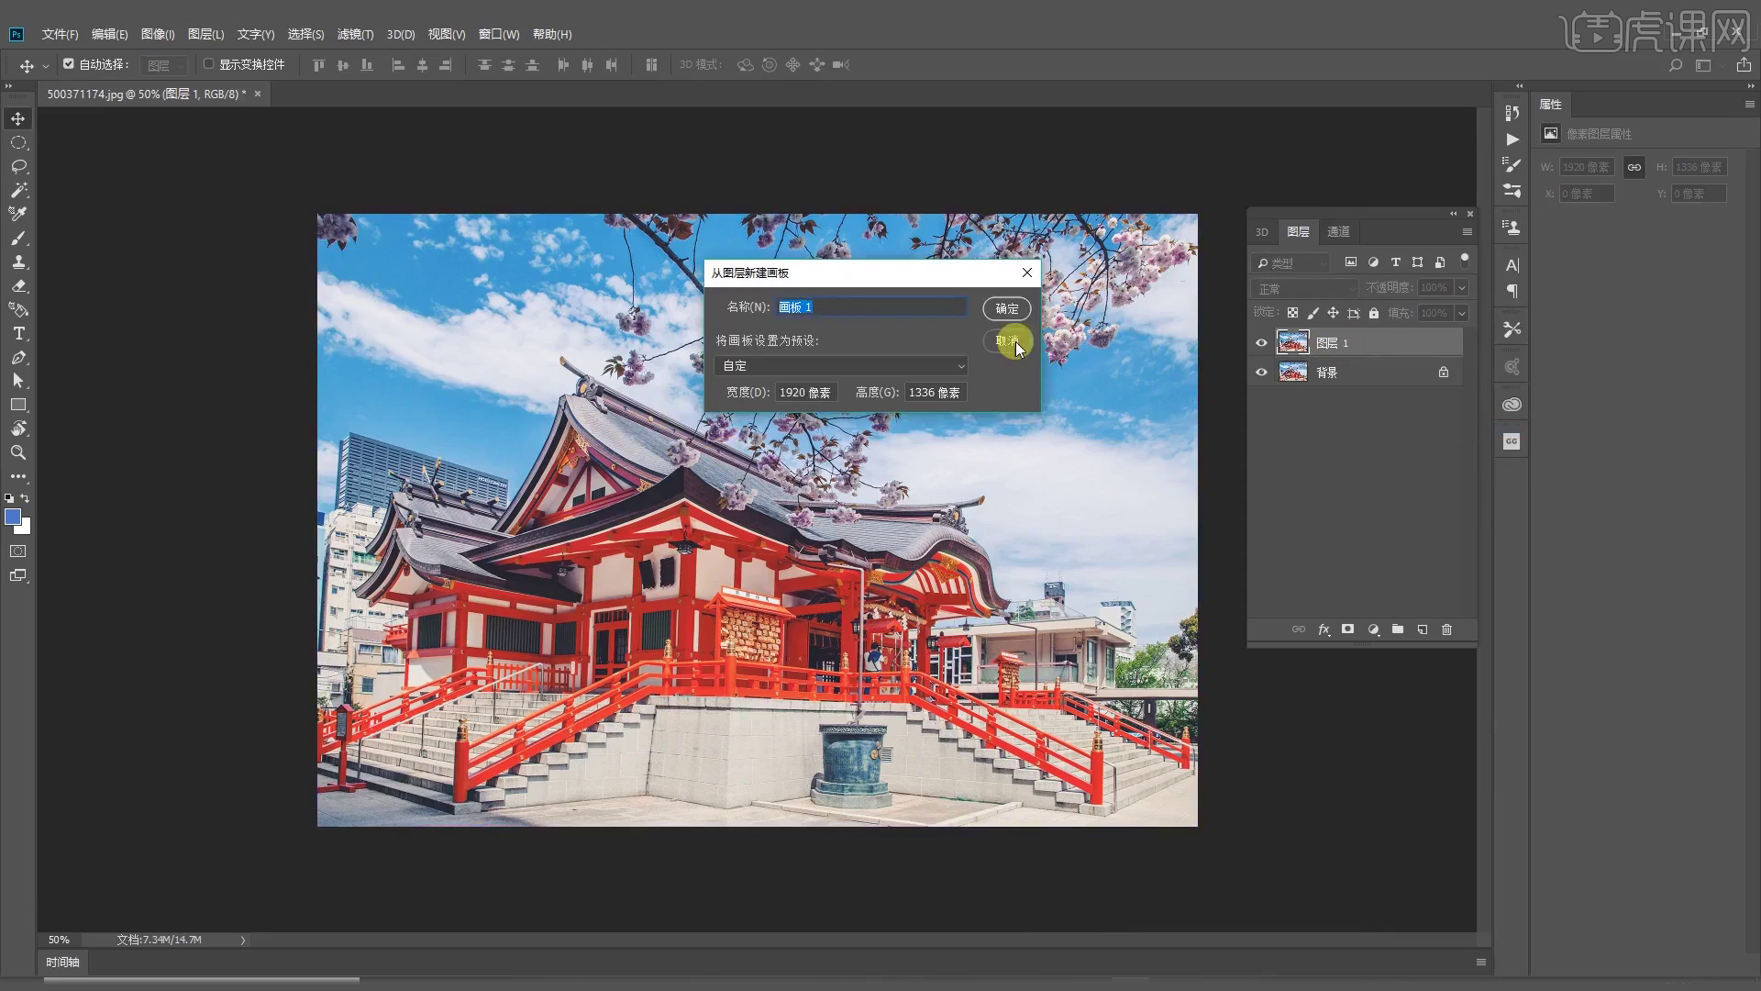
pyautogui.click(1015, 344)
pyautogui.rightClick(1367, 342)
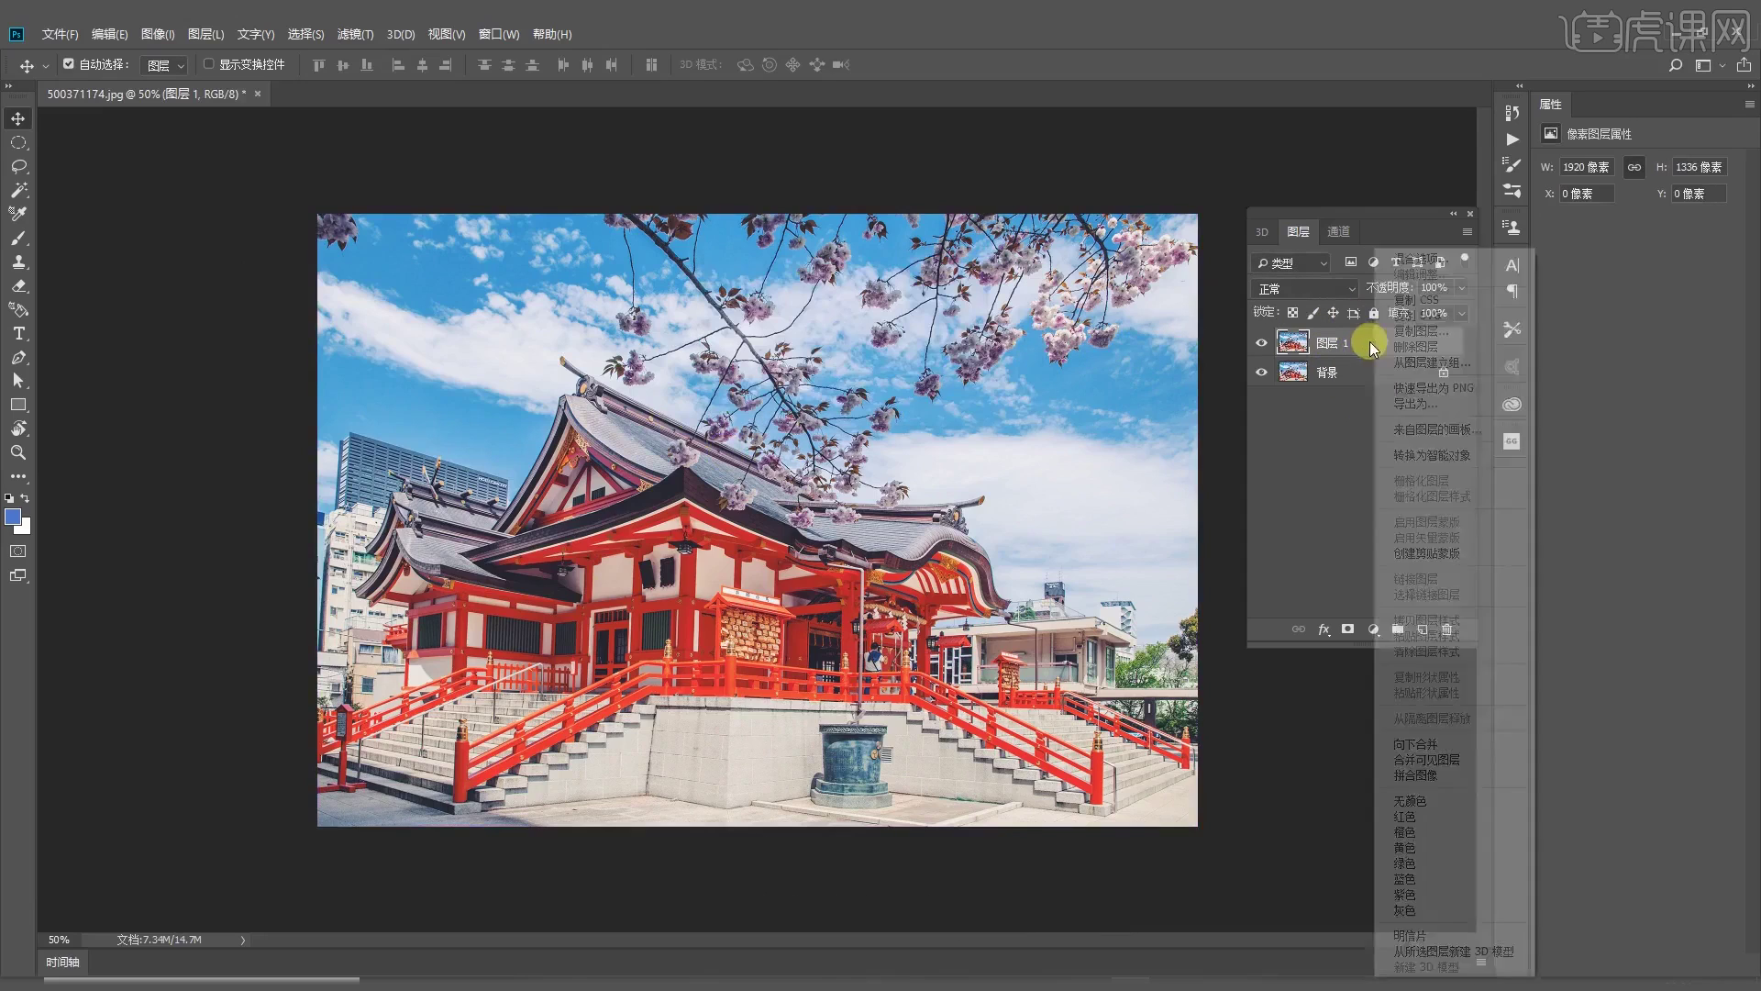
pyautogui.click(1421, 455)
# Try the Crystallize filter with an enlarged cell size on the smart object layer and undo it
pyautogui.click(355, 34)
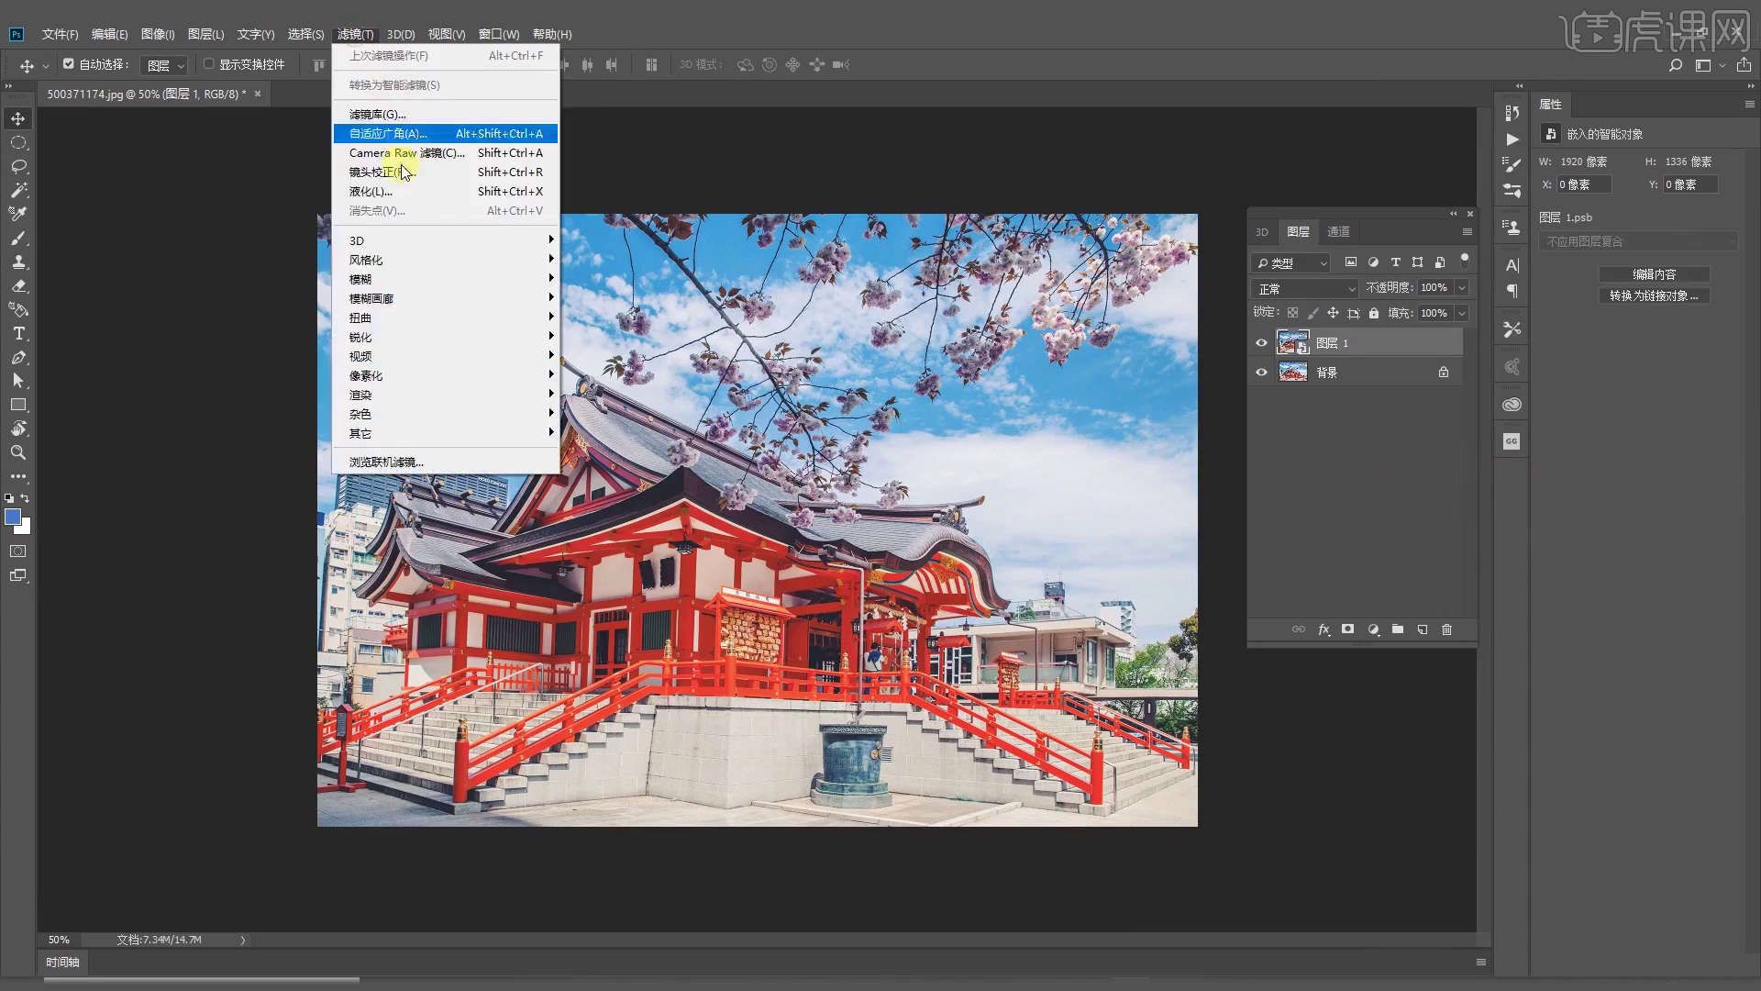
pyautogui.moveTo(374, 375)
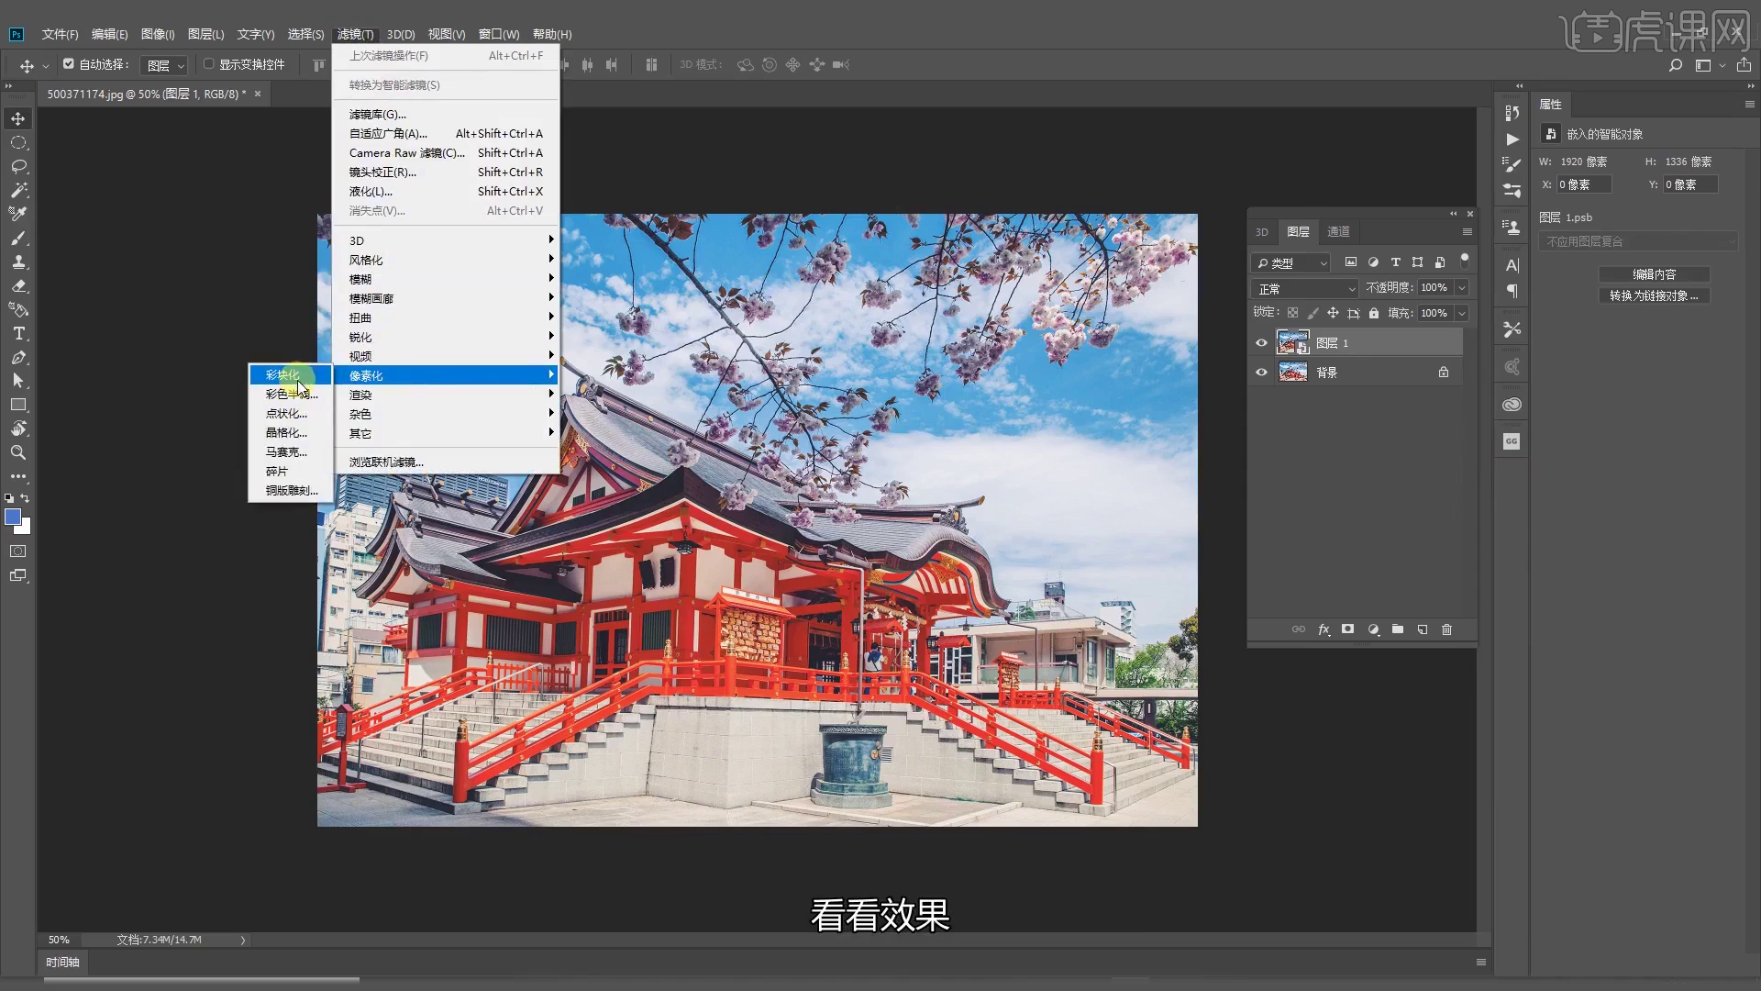
pyautogui.click(290, 434)
pyautogui.moveTo(887, 231); pyautogui.dragTo(936, 277)
pyautogui.moveTo(745, 584); pyautogui.dragTo(778, 589)
pyautogui.click(1072, 315)
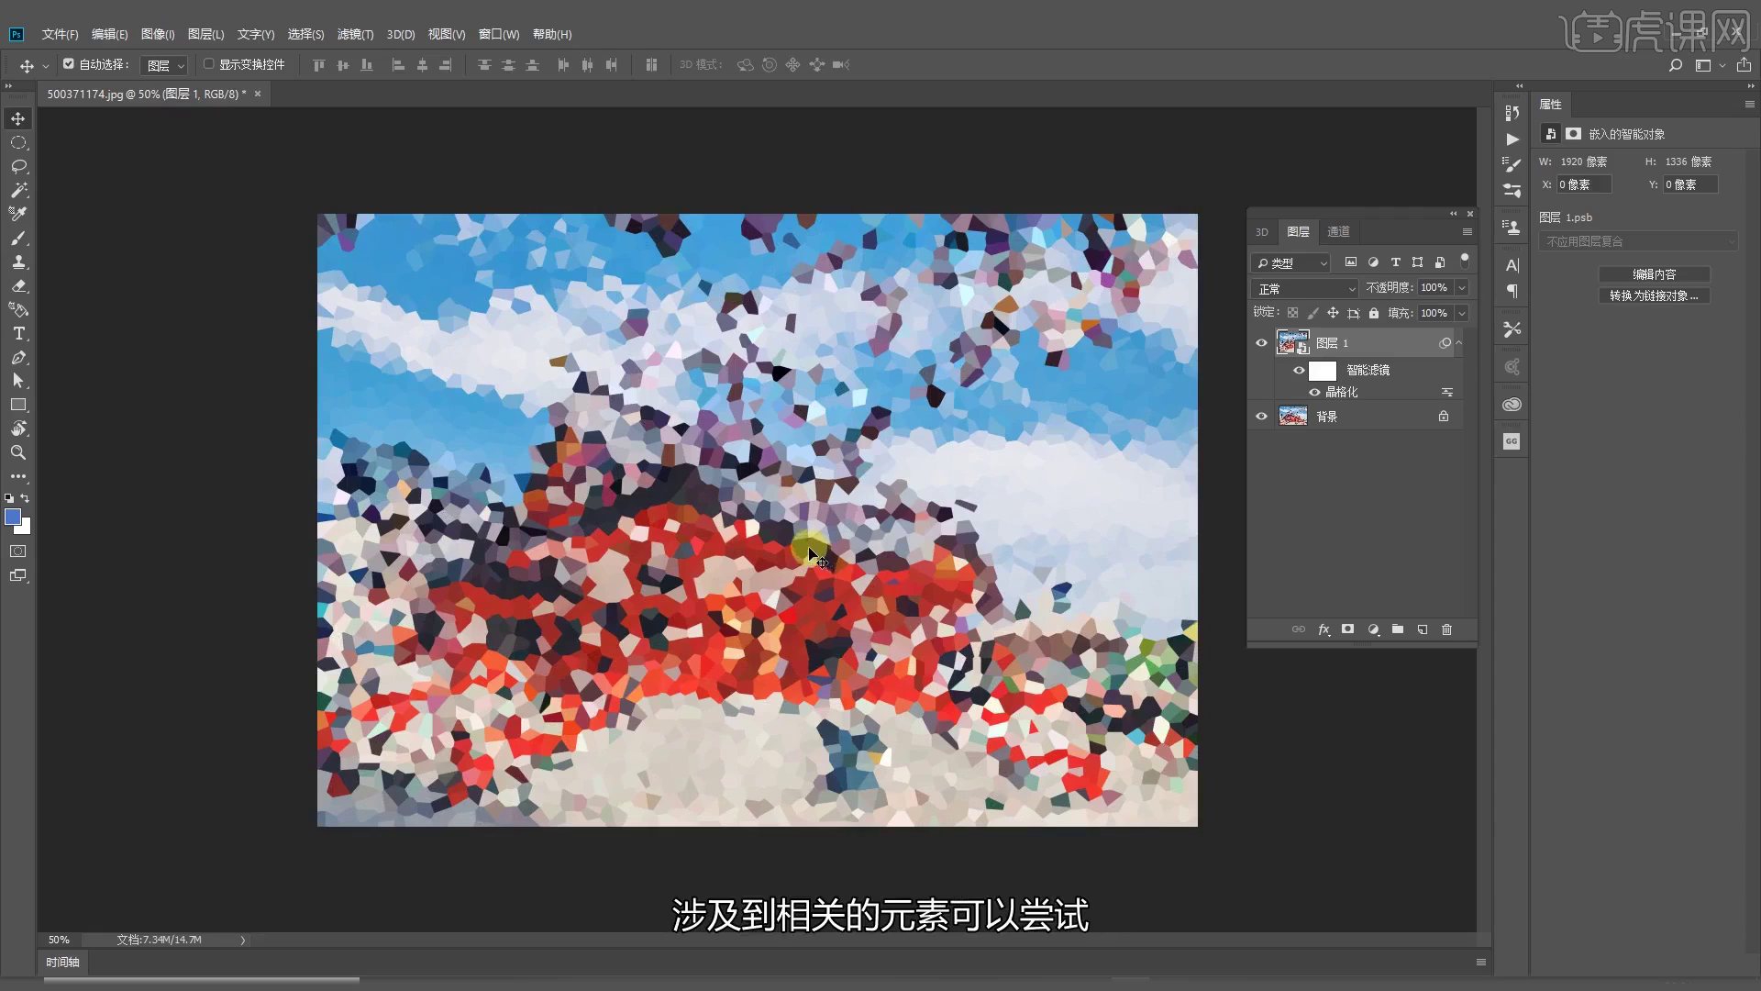
pyautogui.hotkey('ctrl', 'z')
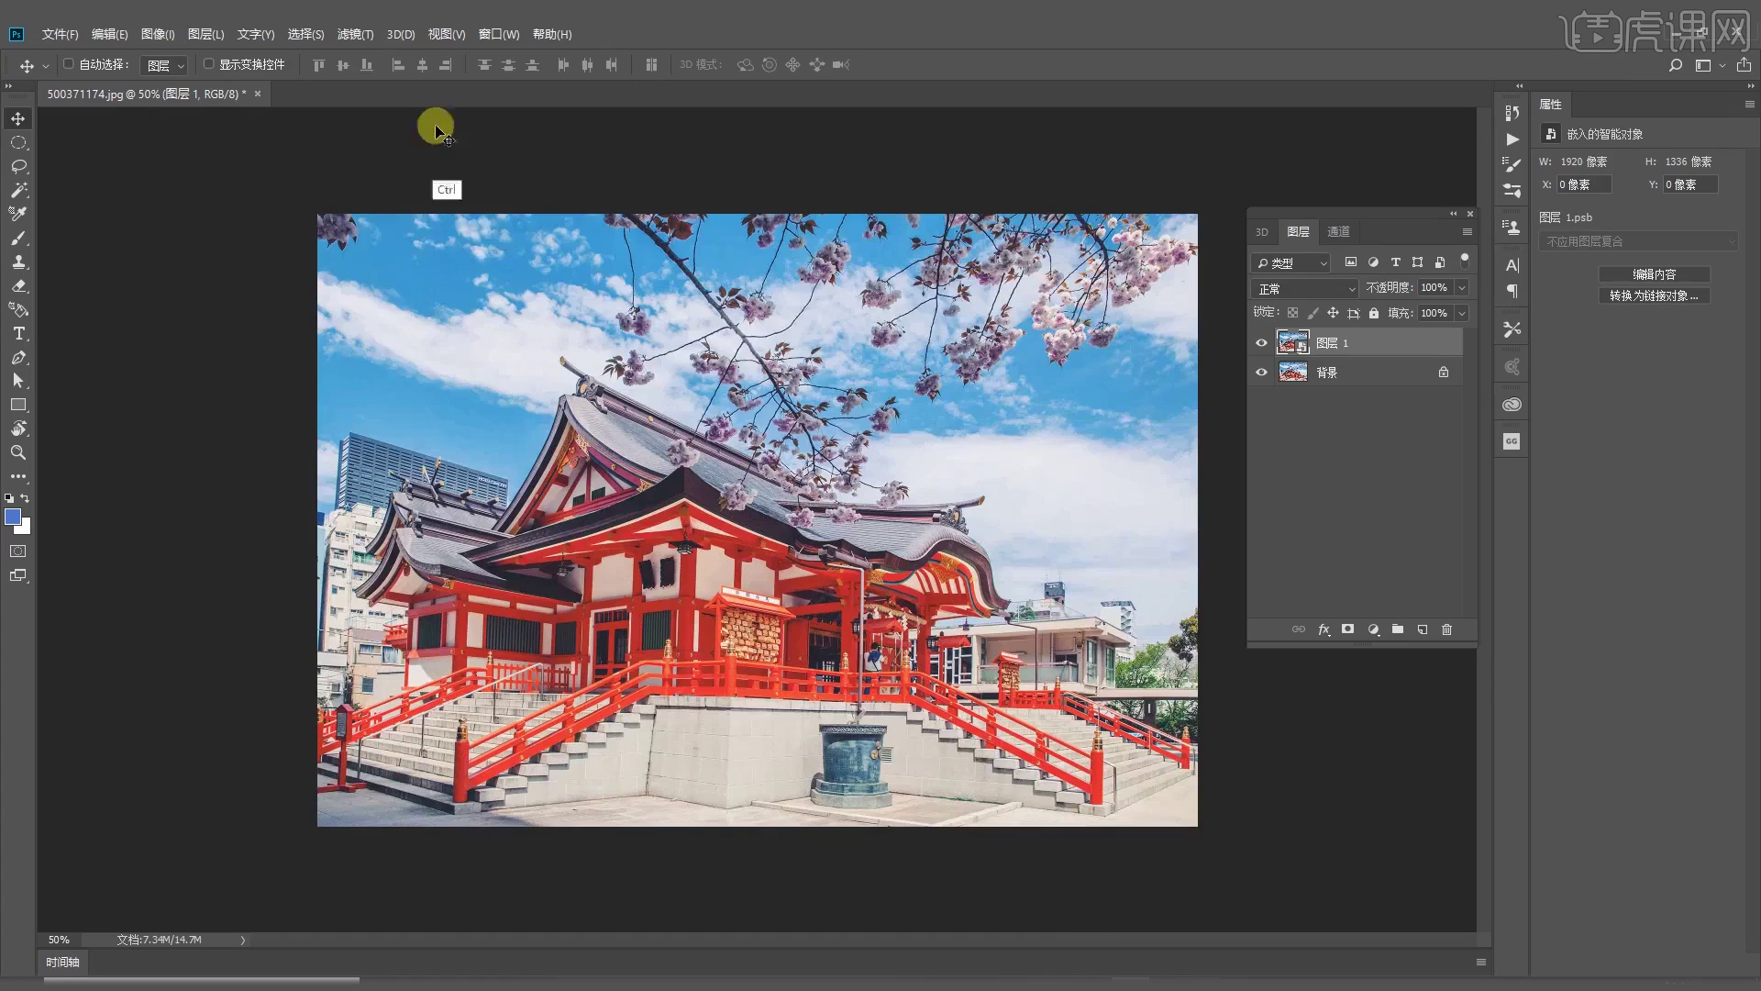
# Try the Mosaic filter on the temple smart object with a cell size of 32
pyautogui.click(355, 34)
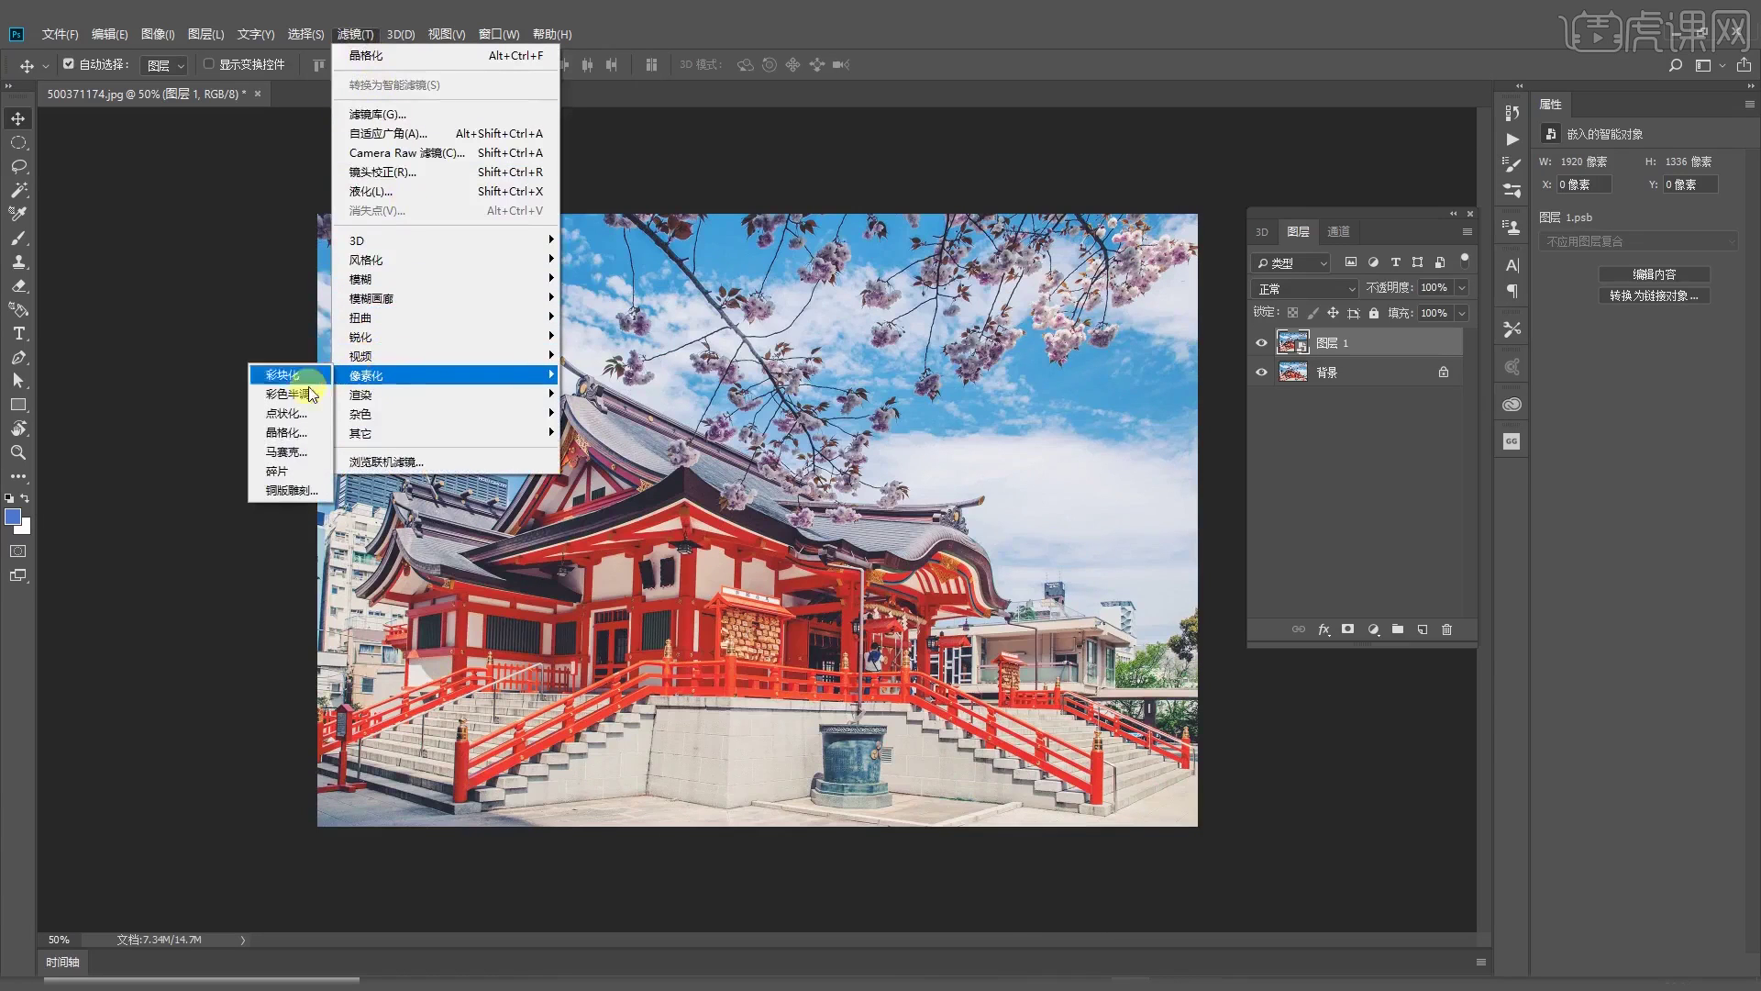
pyautogui.click(308, 454)
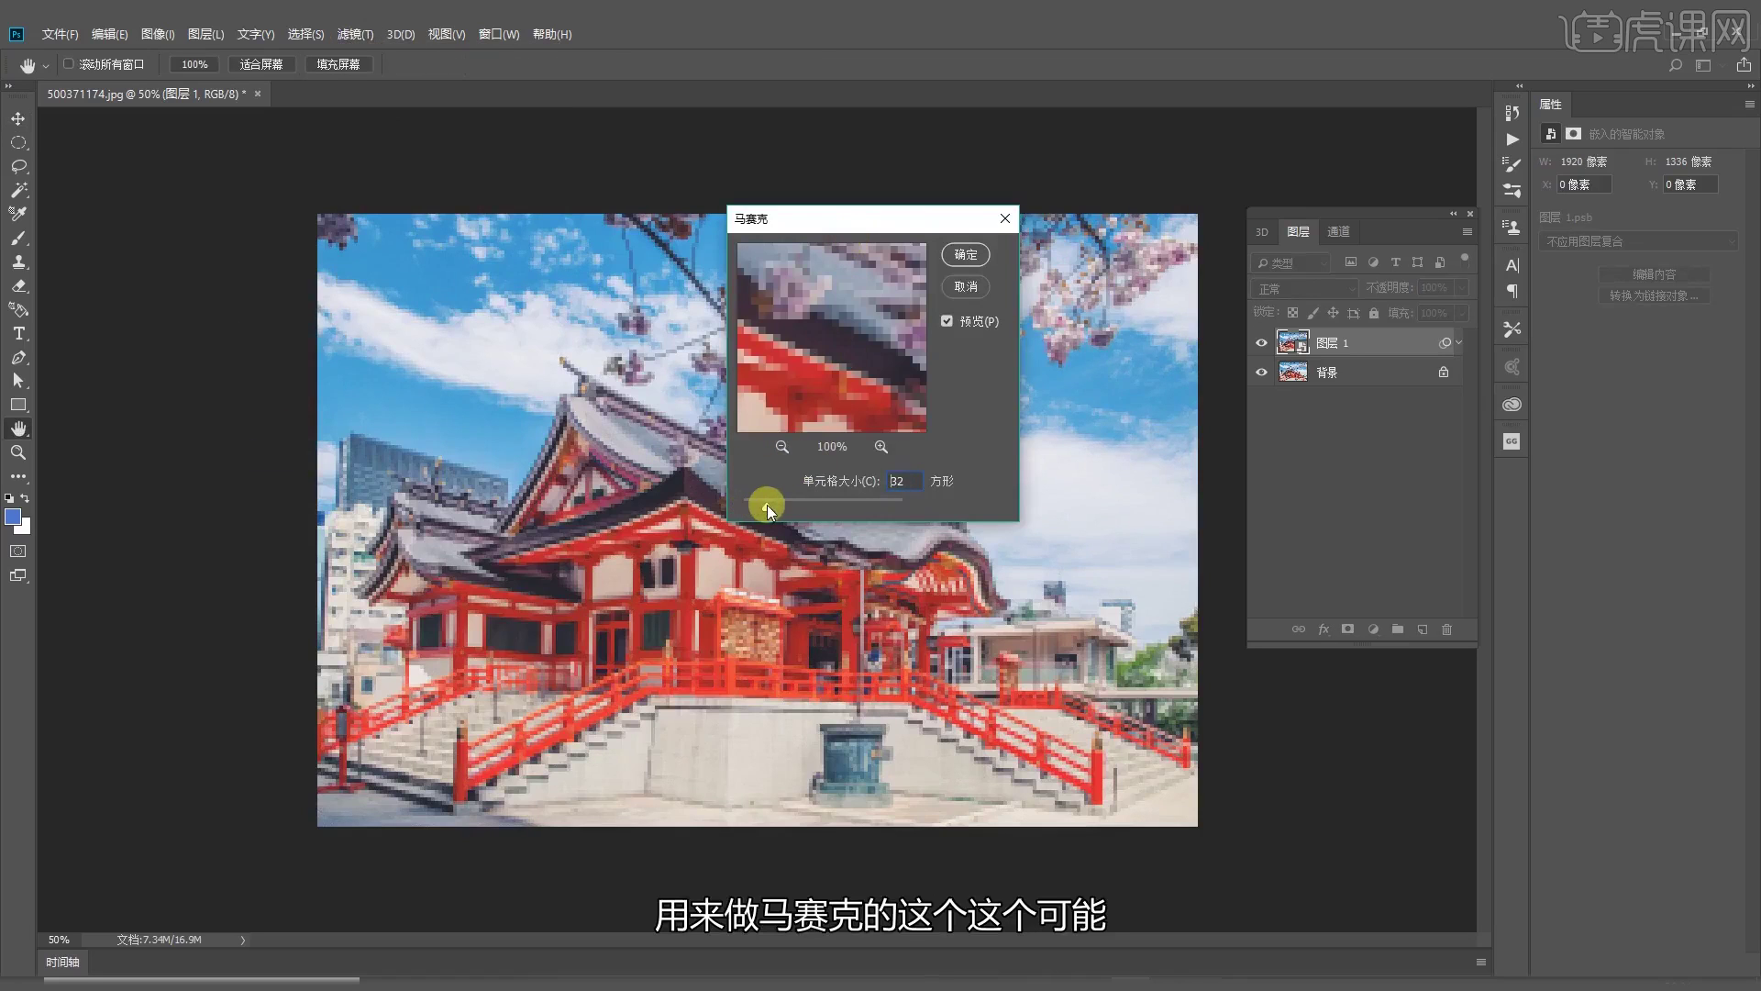
pyautogui.click(949, 261)
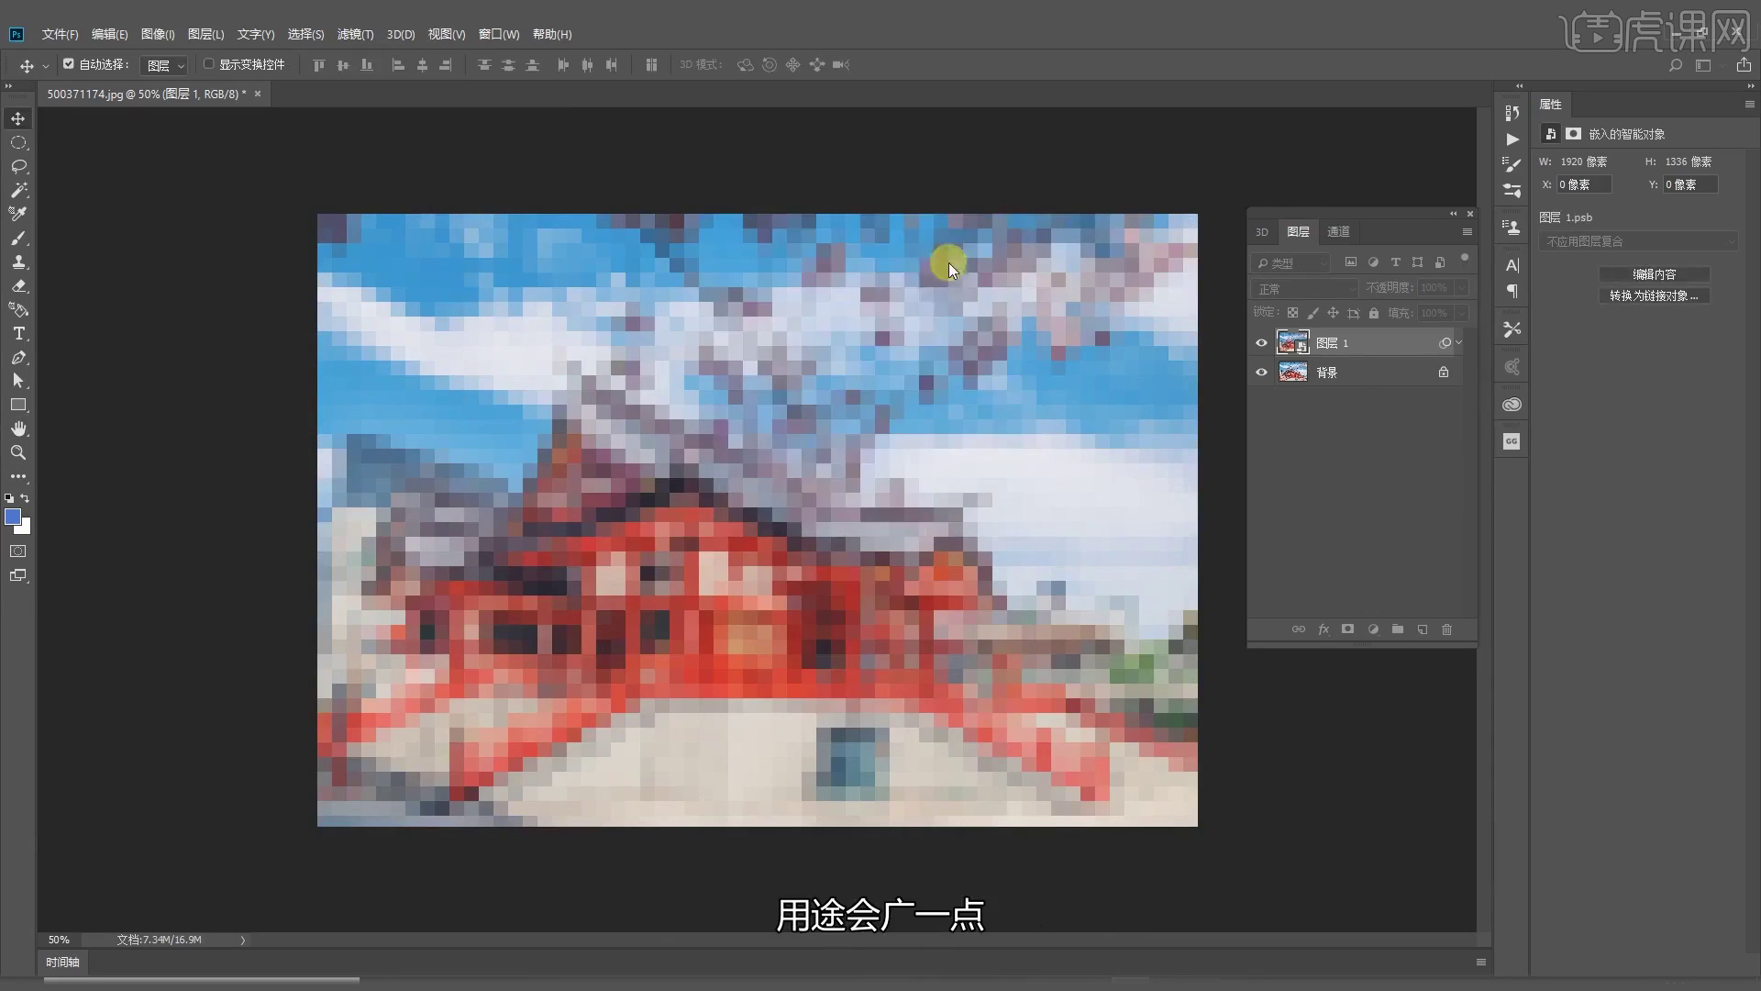
# Switch to File Explorer, open the painting timg.jpg as a separate document in Photoshop, and examine the figure's colours
pyautogui.press('alt')
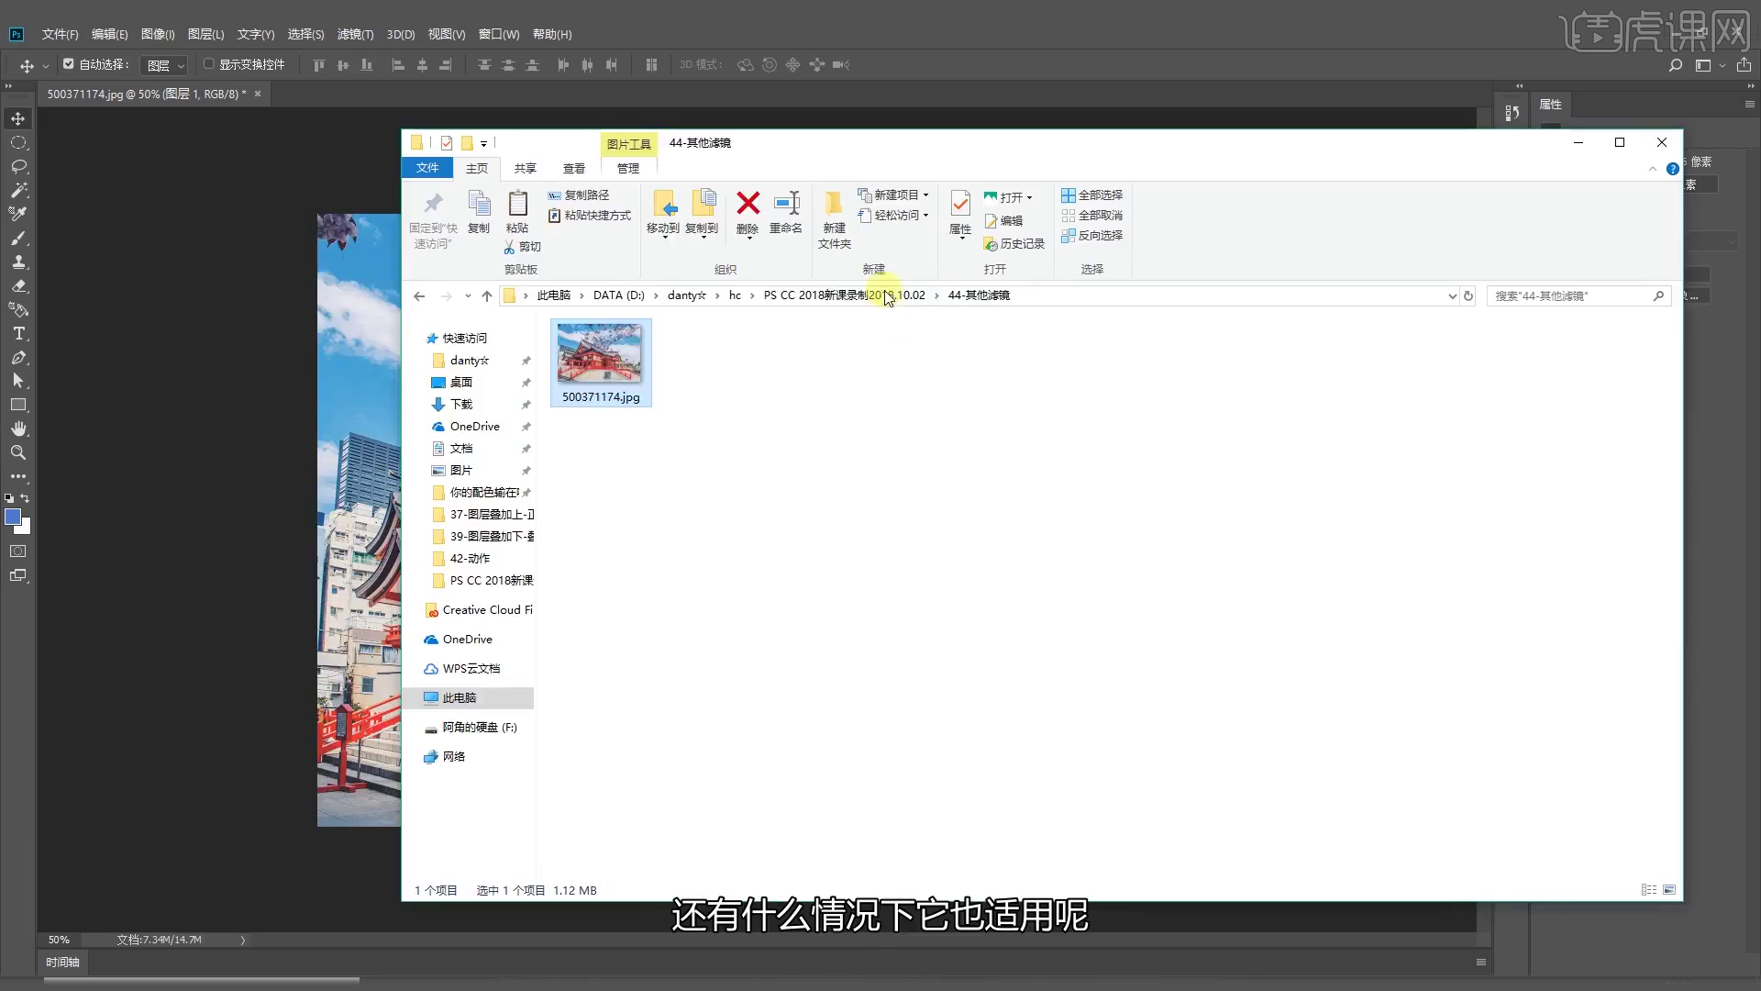
pyautogui.moveTo(703, 376); pyautogui.dragTo(959, 64)
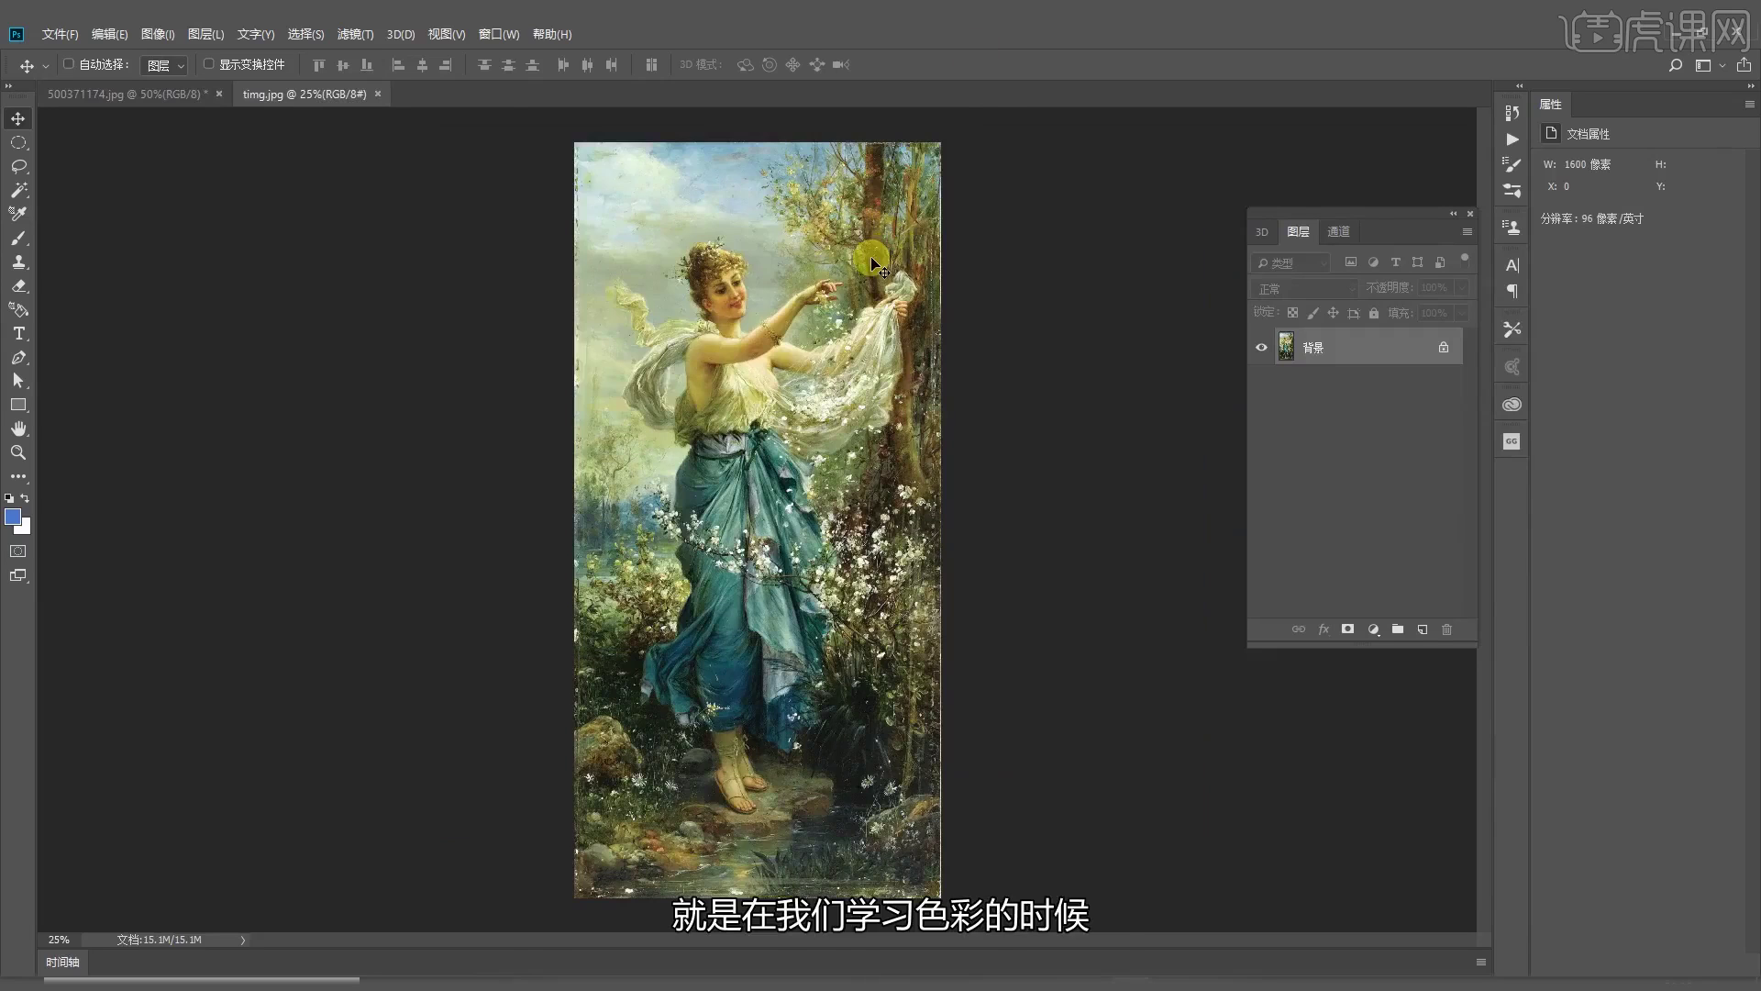
pyautogui.hotkey('ctrl', '=')
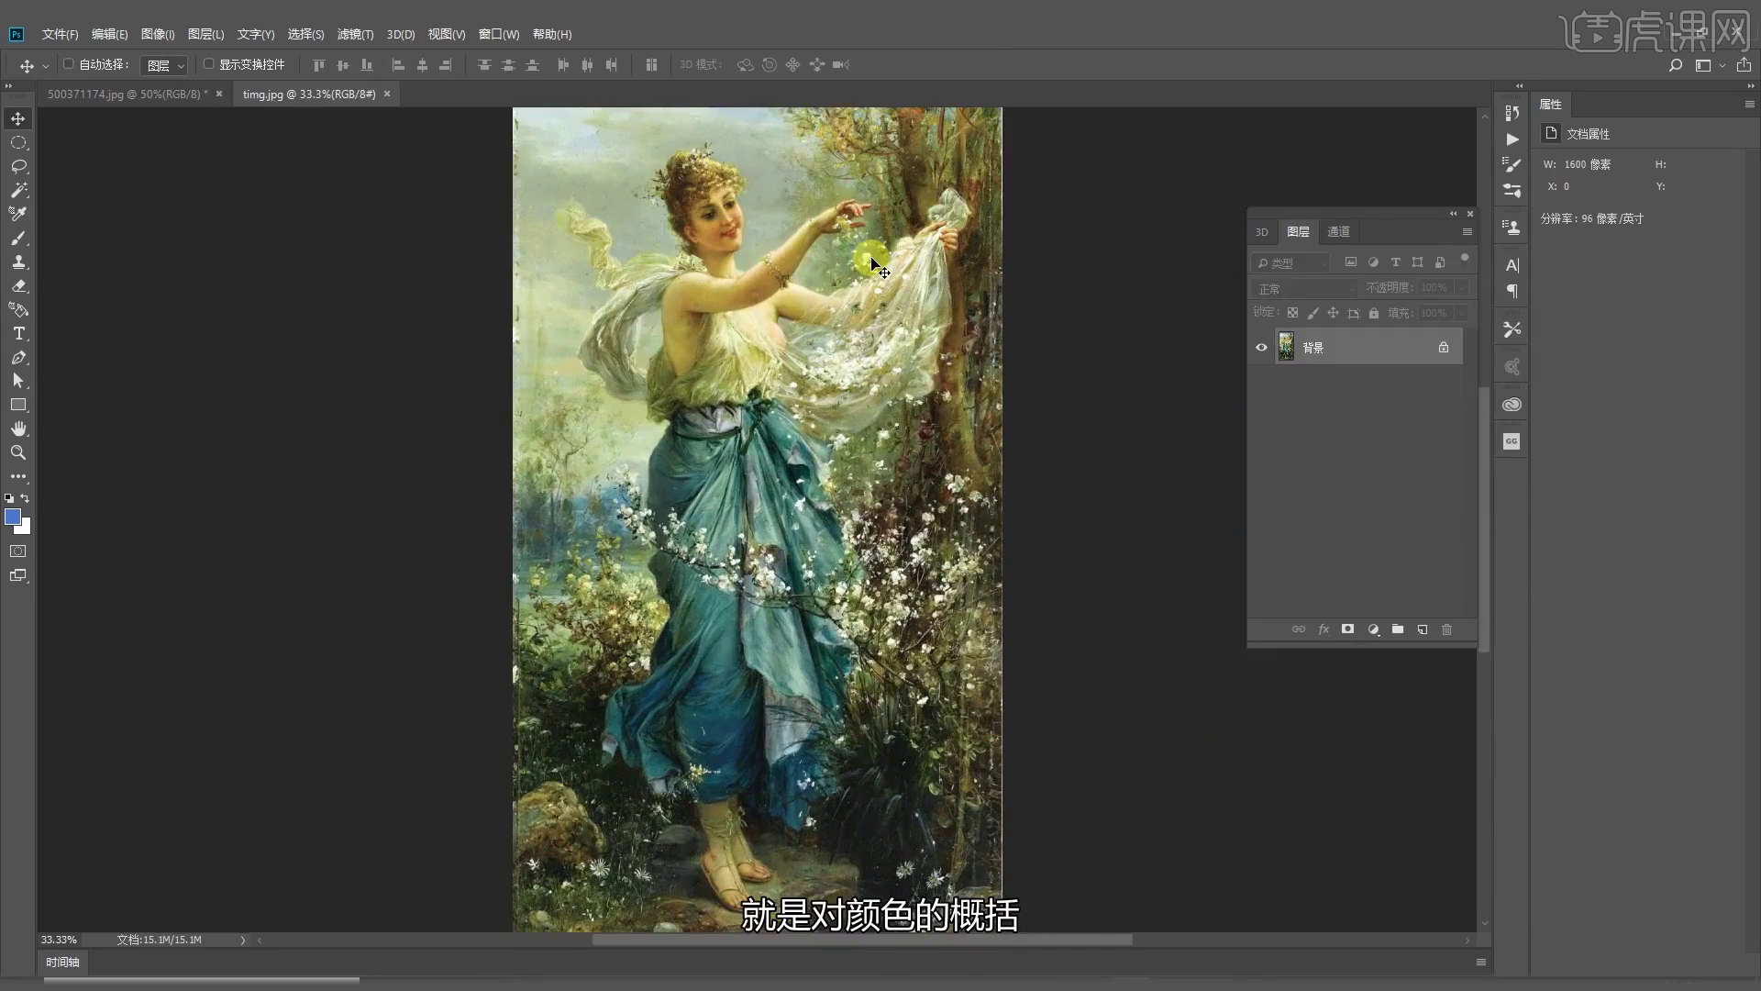
pyautogui.hotkey('ctrl', '=')
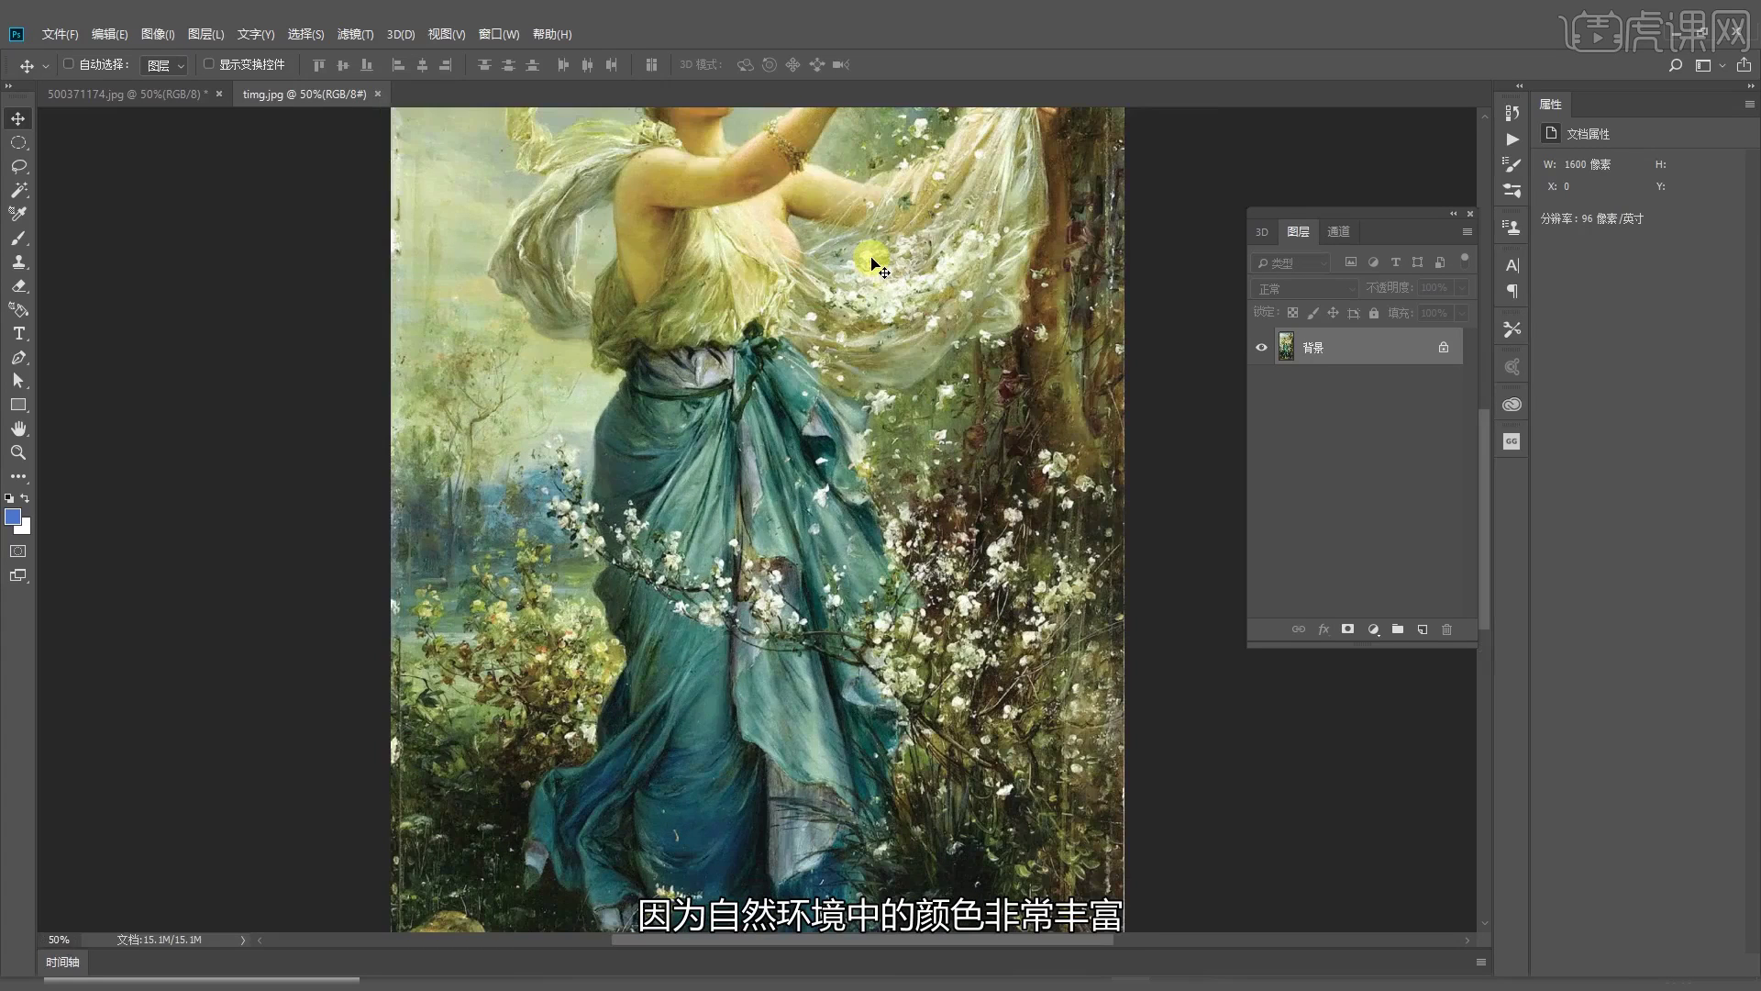
pyautogui.press('ctrl')
pyautogui.moveTo(752, 356); pyautogui.dragTo(600, 648)
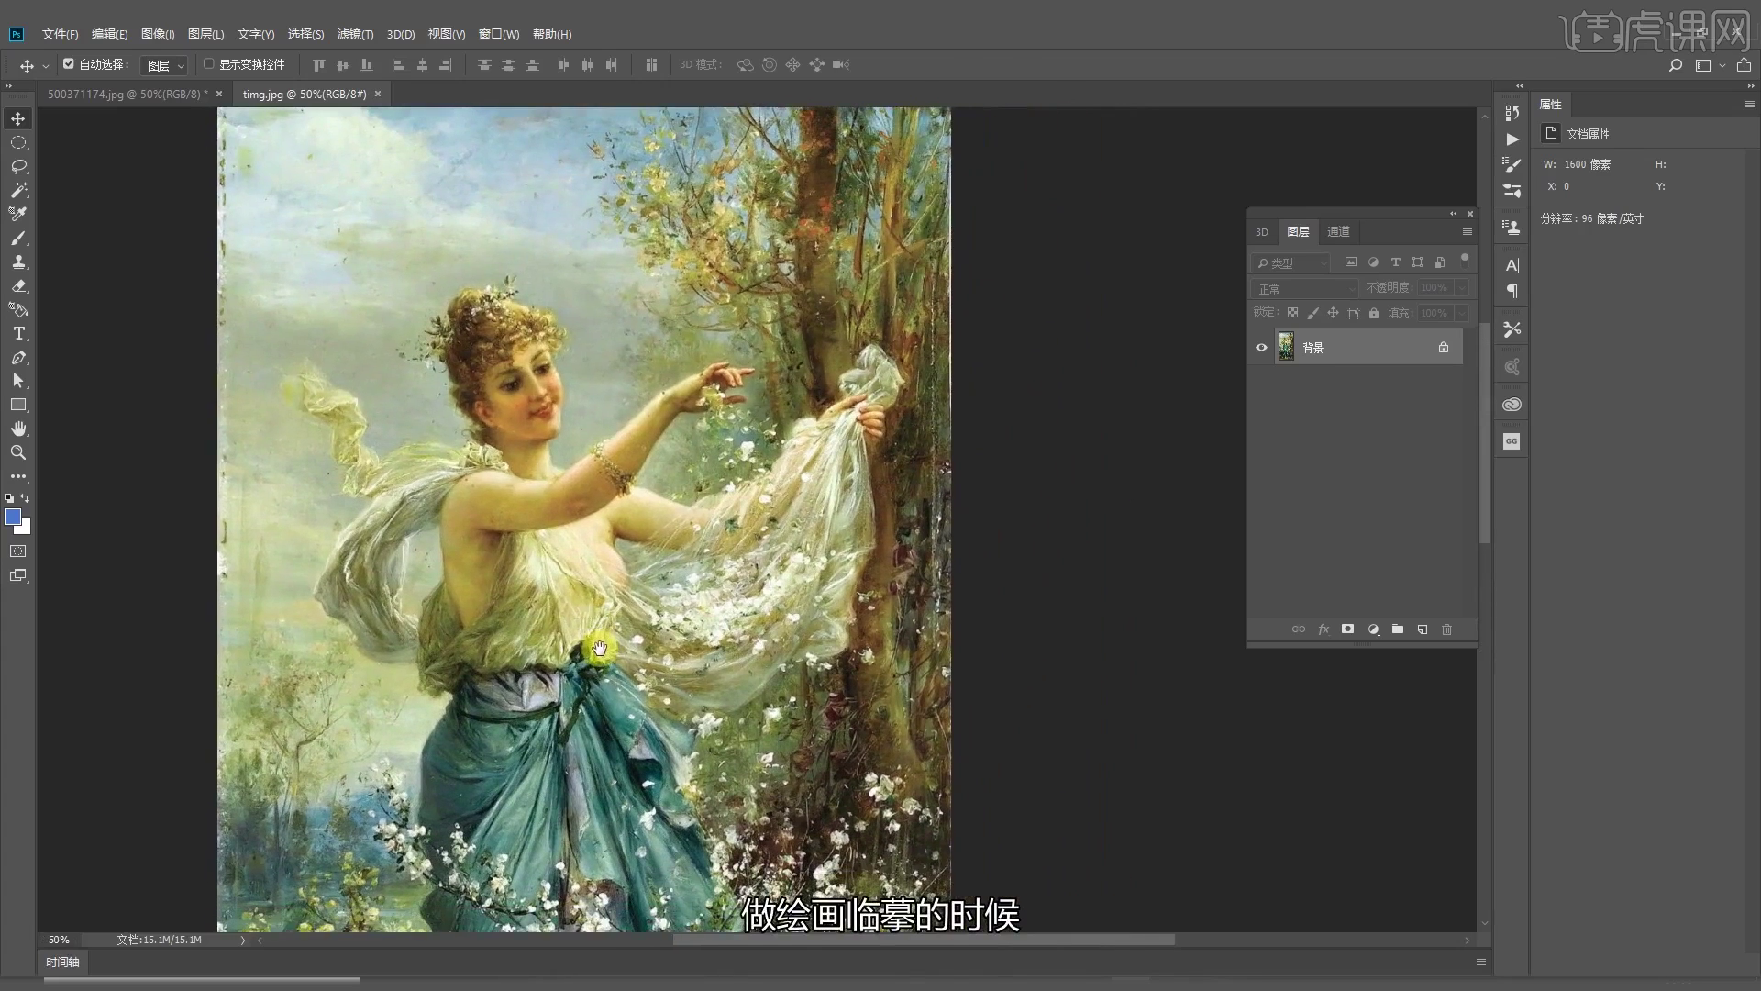
pyautogui.click(557, 689)
pyautogui.moveTo(660, 656)
pyautogui.mouseDown()
pyautogui.moveTo(669, 597)
pyautogui.moveTo(667, 630)
pyautogui.mouseUp()
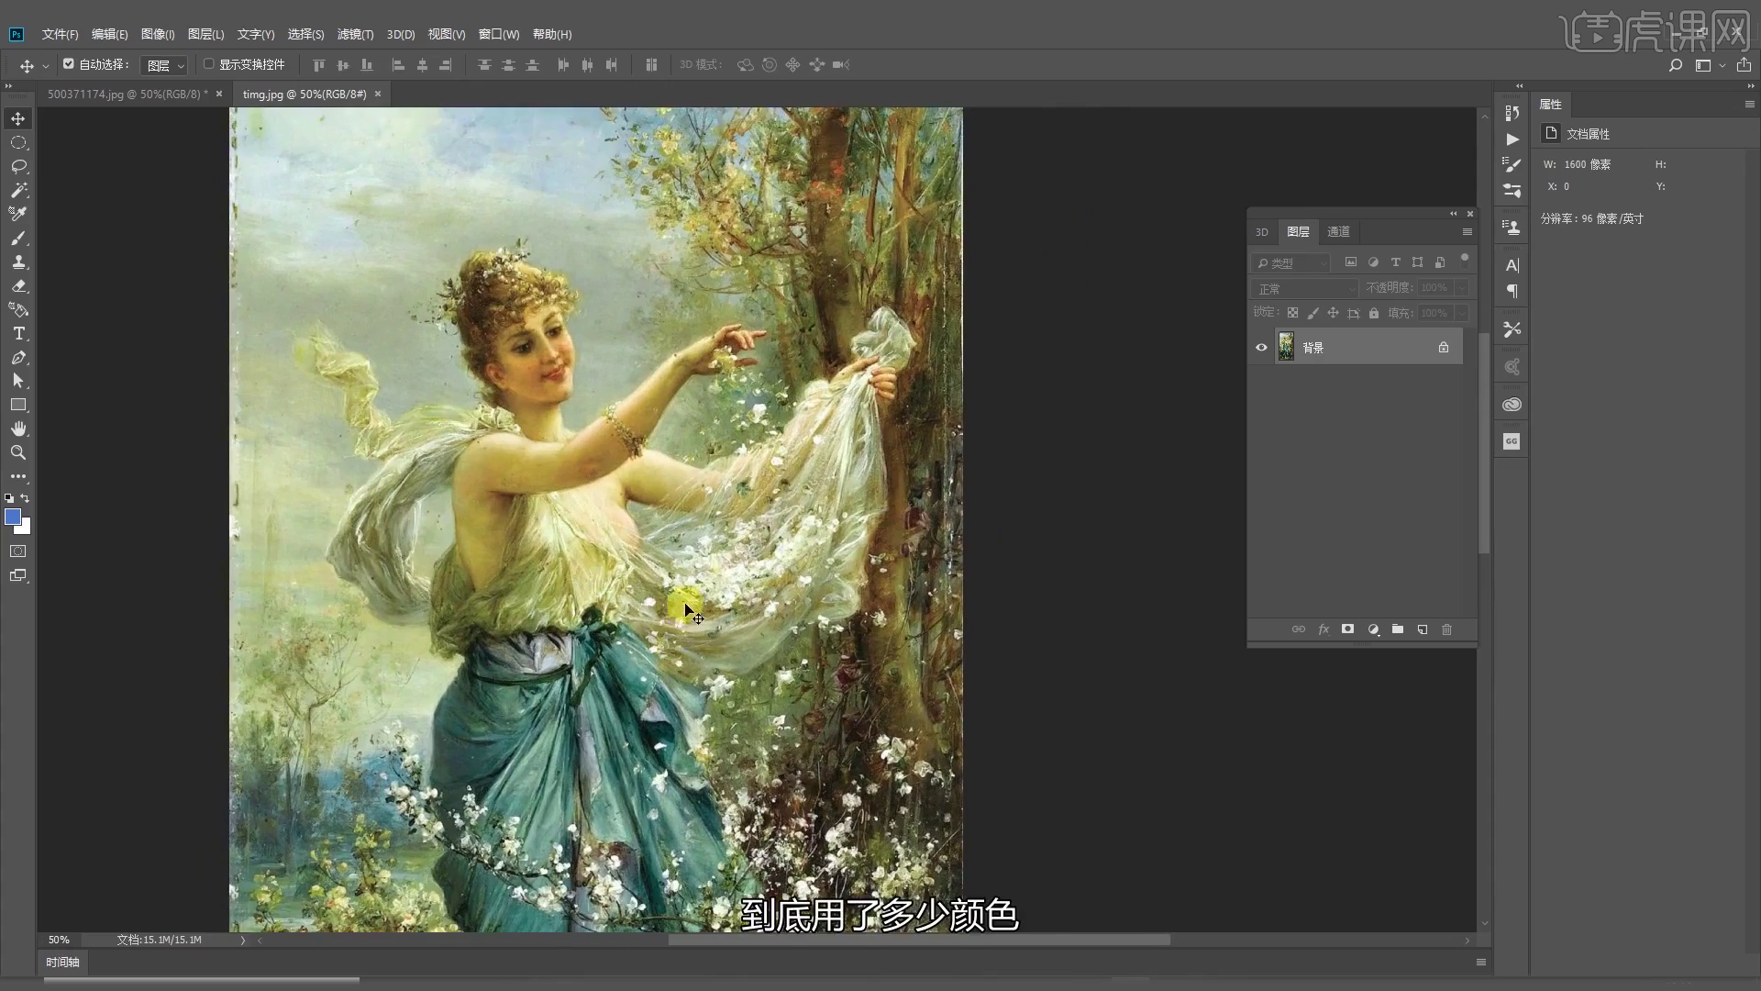
# Preview the Mosaic filter on the painting at cell sizes of 32, about 68 and 8, and cancel it
pyautogui.click(354, 37)
pyautogui.click(425, 283)
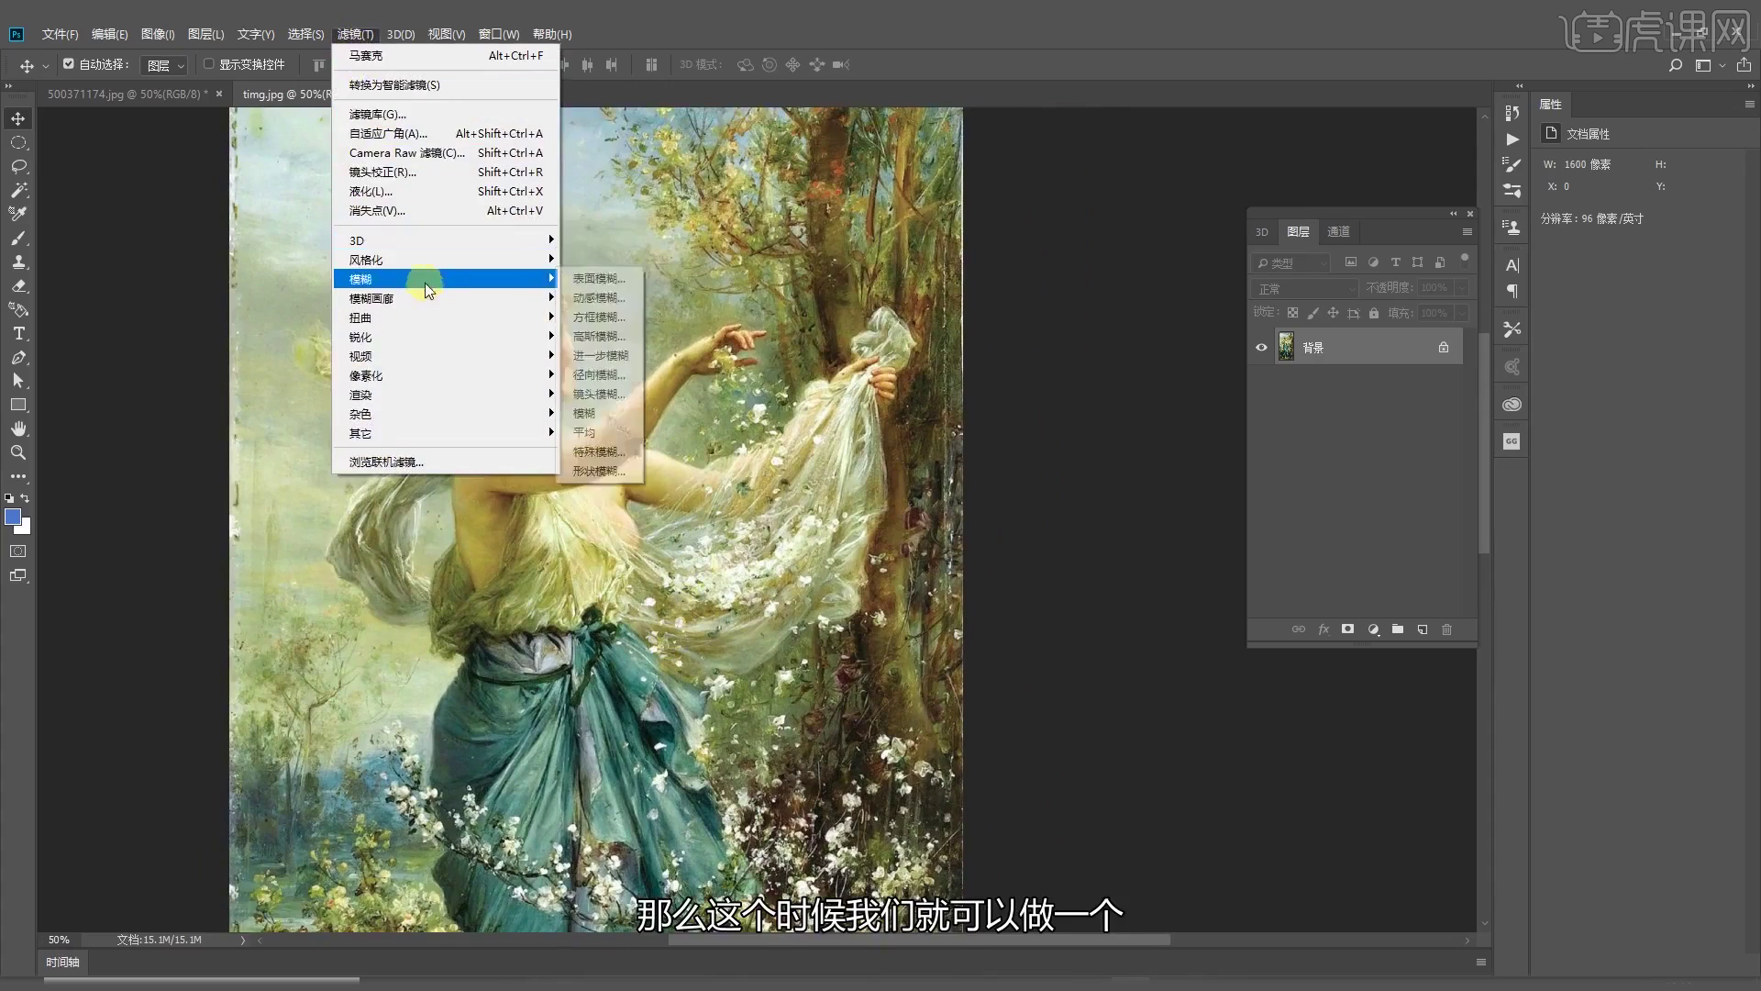
pyautogui.moveTo(454, 370)
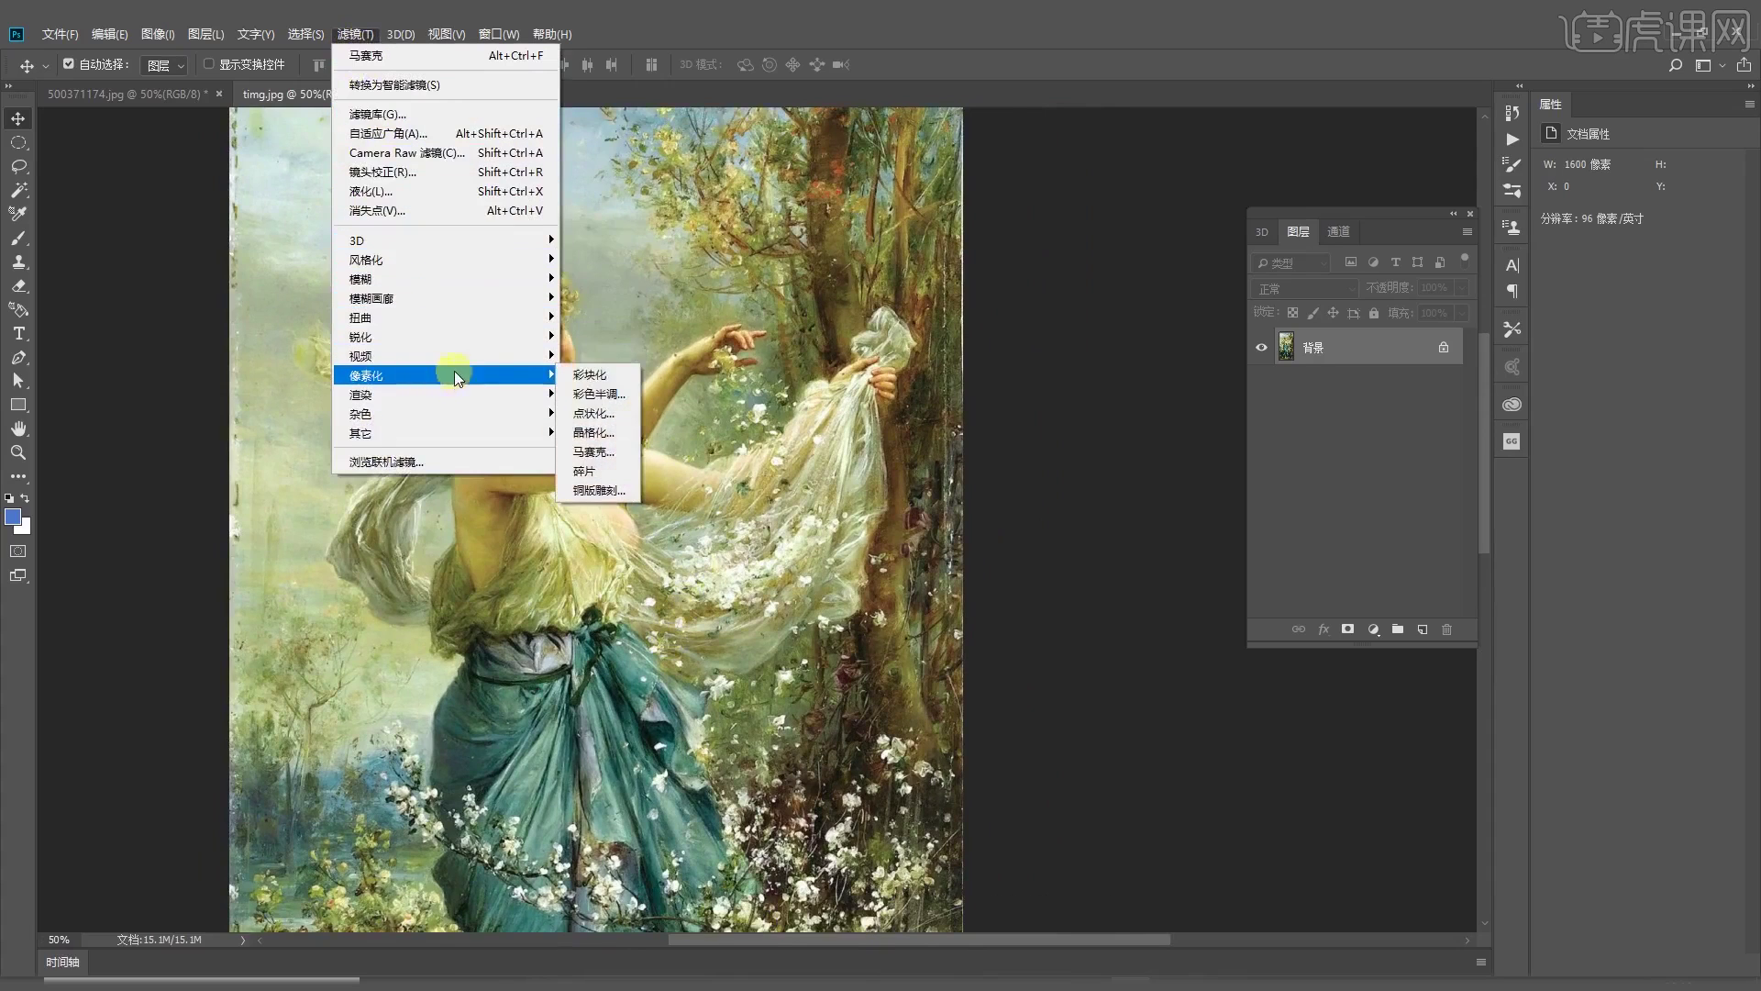
pyautogui.click(588, 459)
pyautogui.moveTo(826, 209); pyautogui.dragTo(937, 259)
pyautogui.click(763, 447)
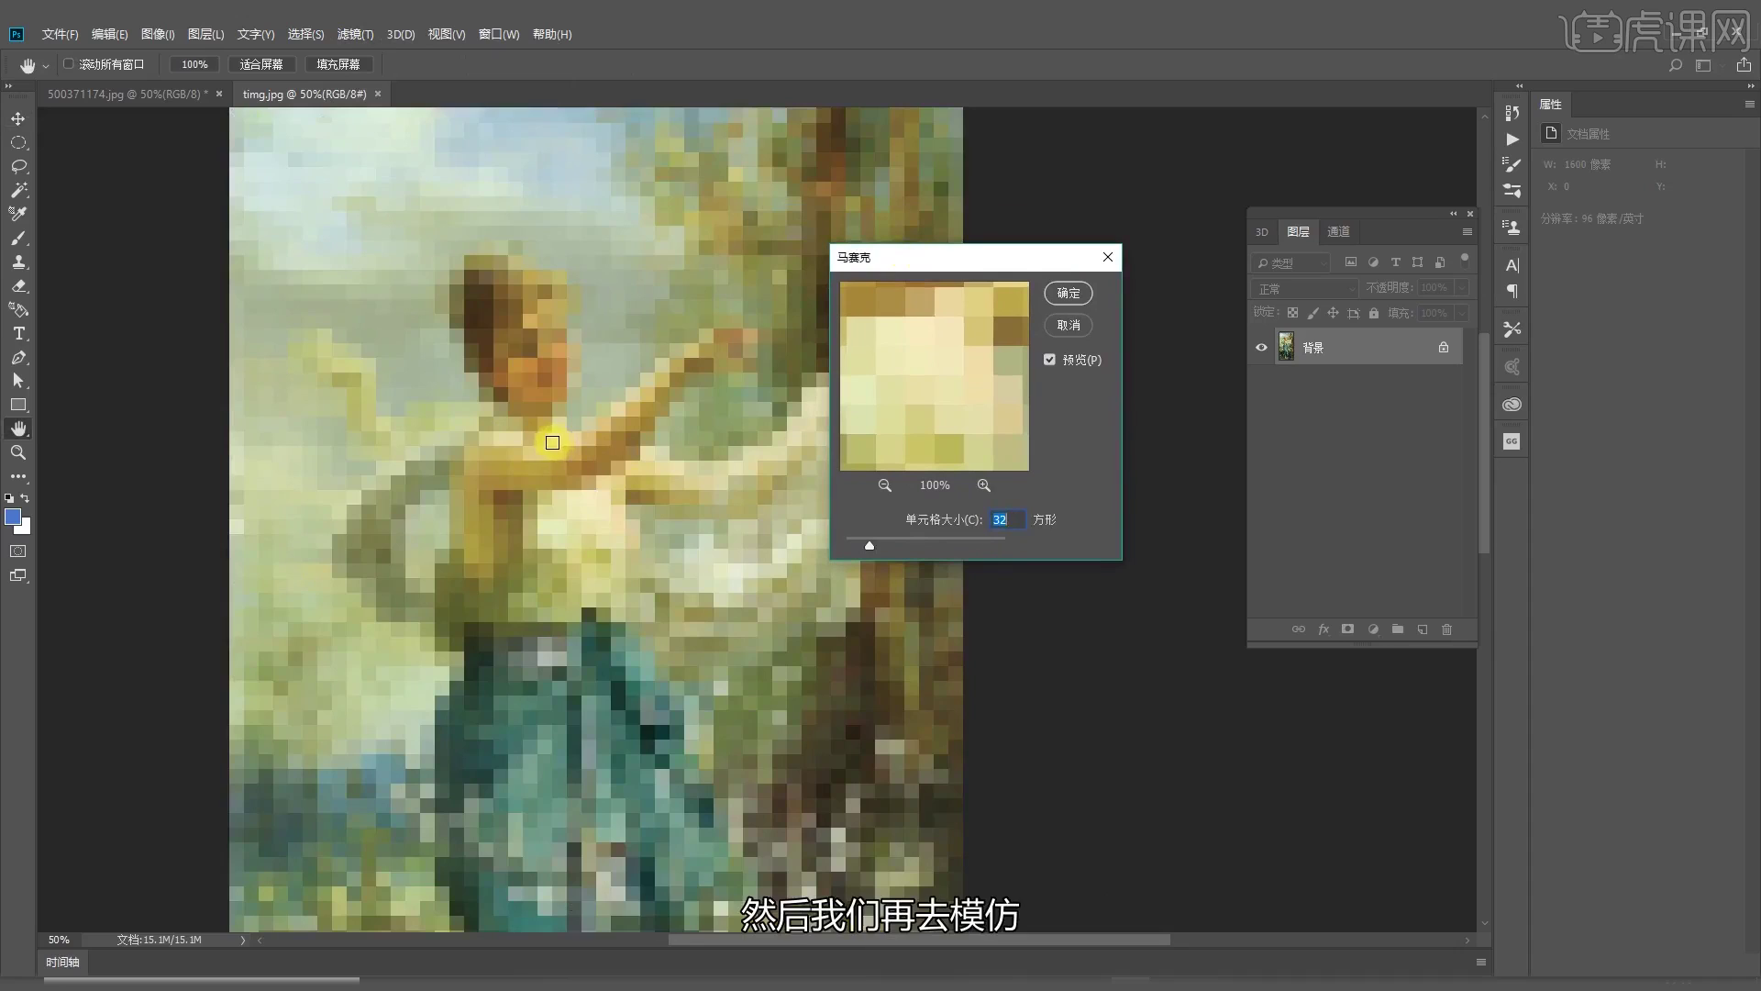
pyautogui.moveTo(869, 545); pyautogui.dragTo(899, 545)
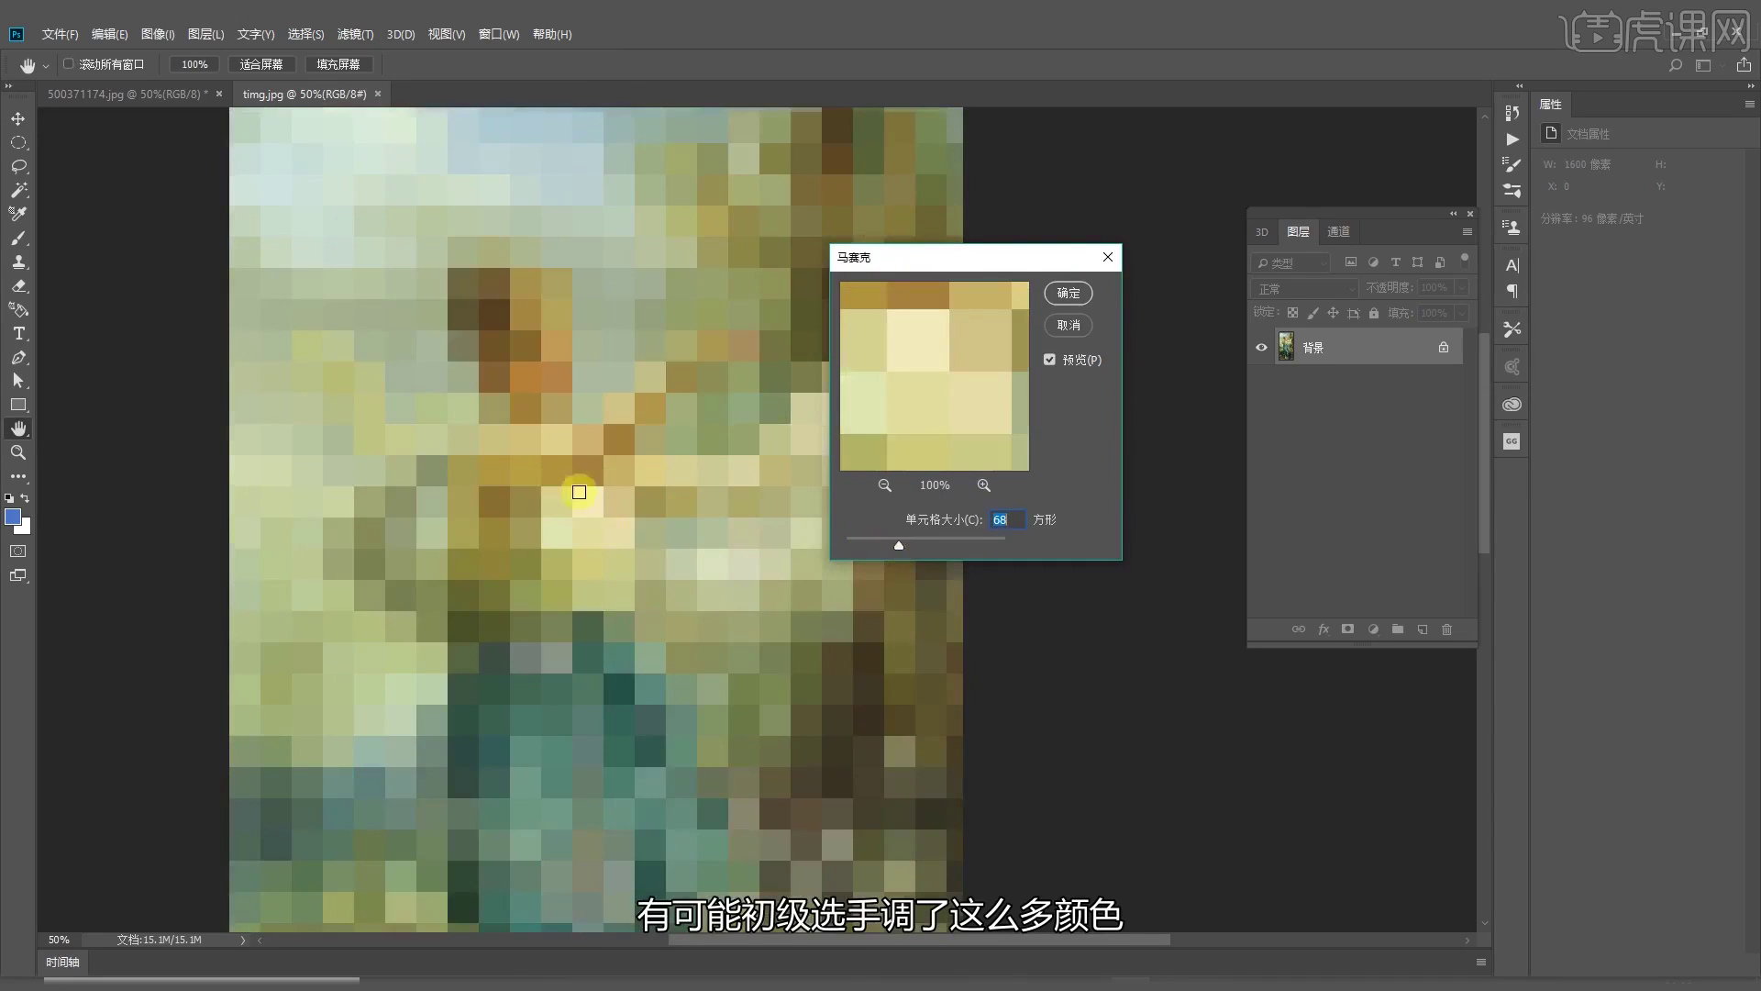
pyautogui.moveTo(881, 542); pyautogui.dragTo(850, 542)
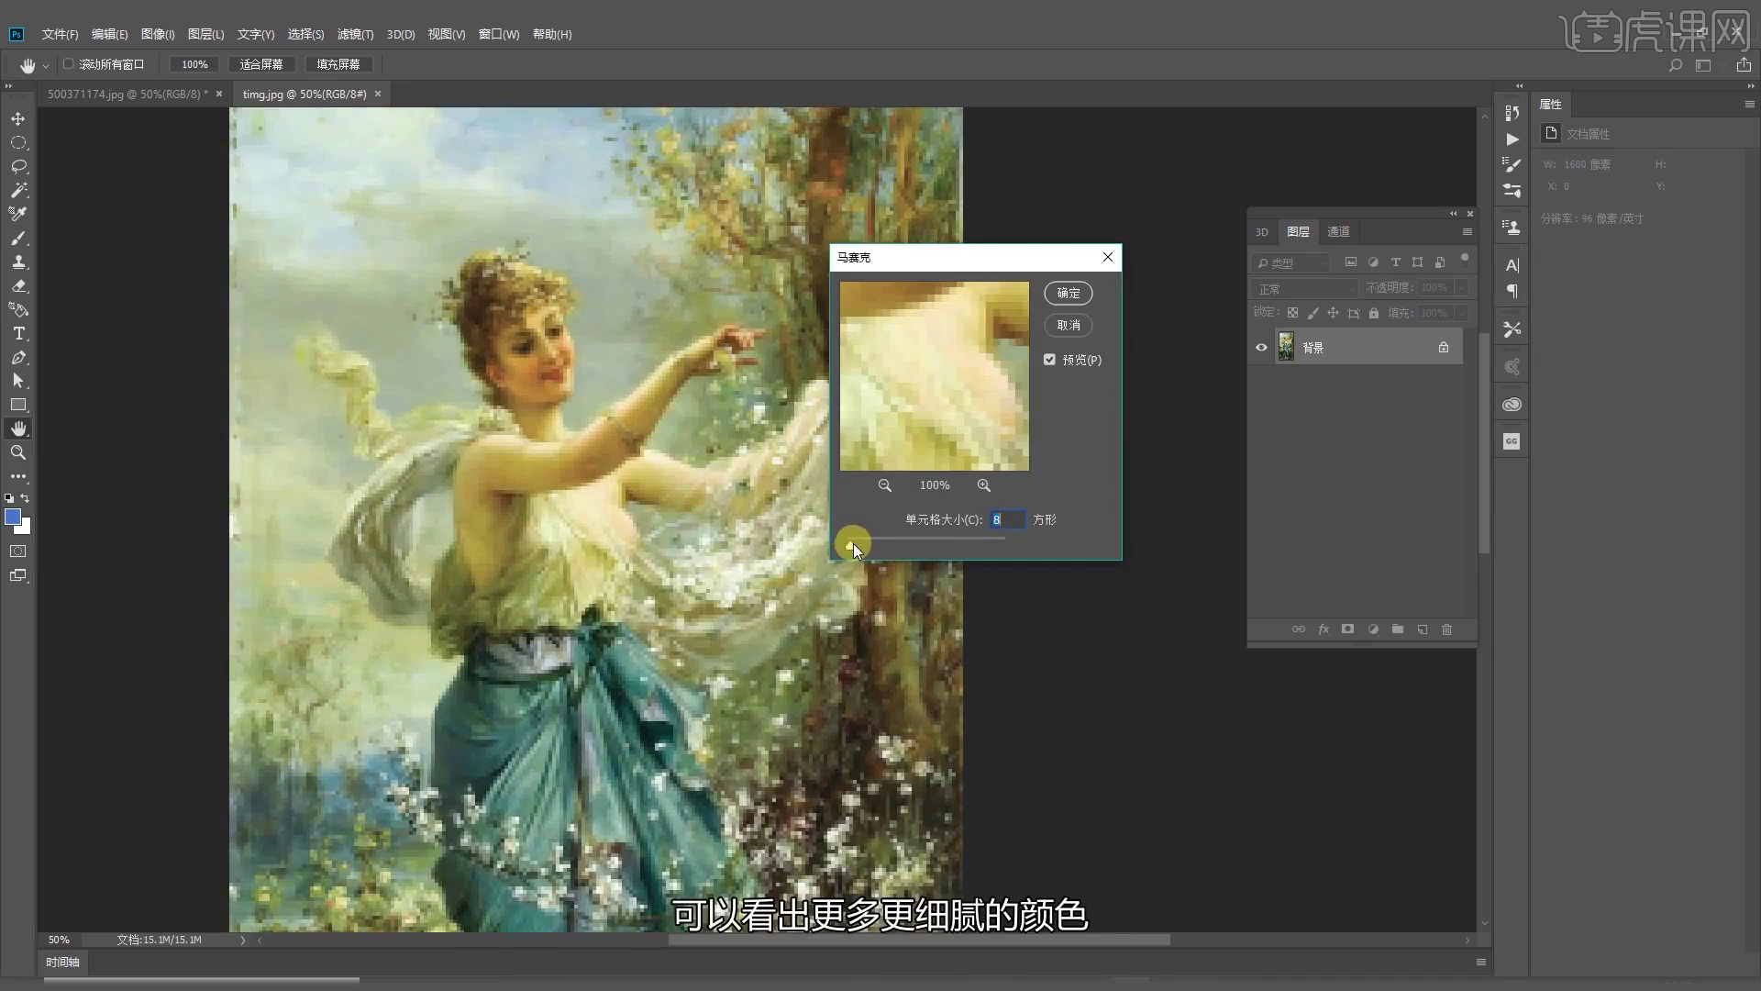
pyautogui.click(1069, 328)
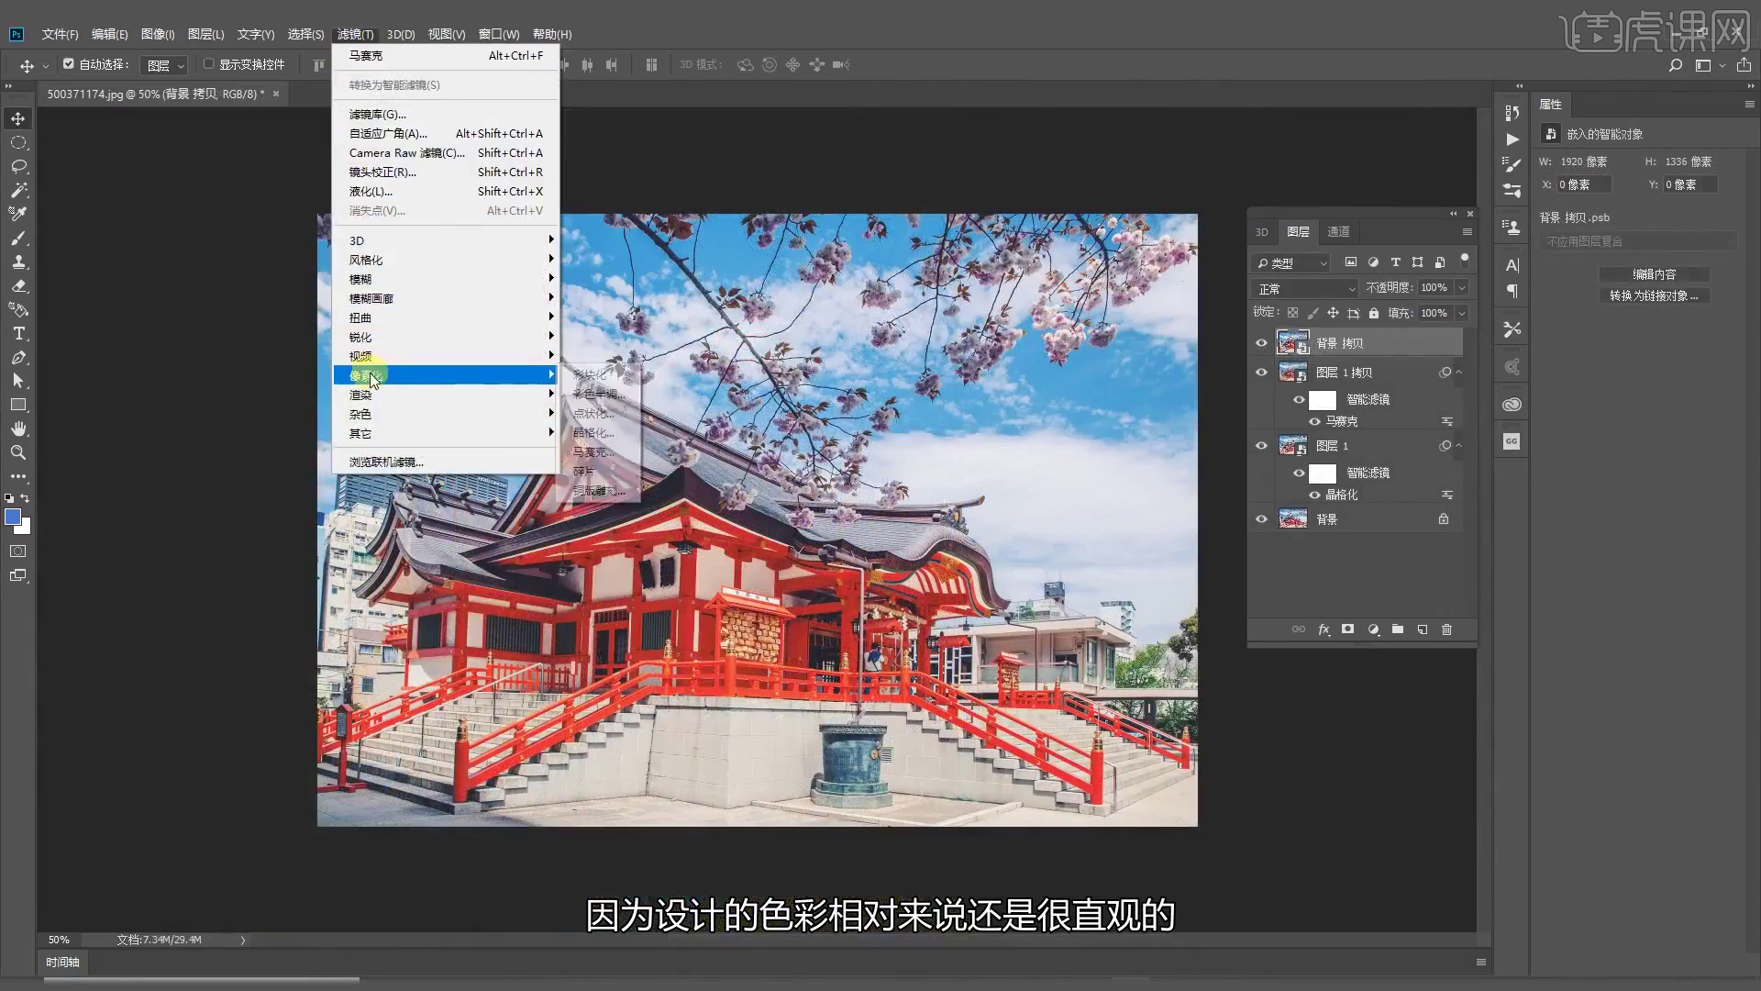
# Apply the Emboss filter to the top smart object copy with a 135° angle, 3-pixel height and 100% amount
pyautogui.moveTo(378, 373)
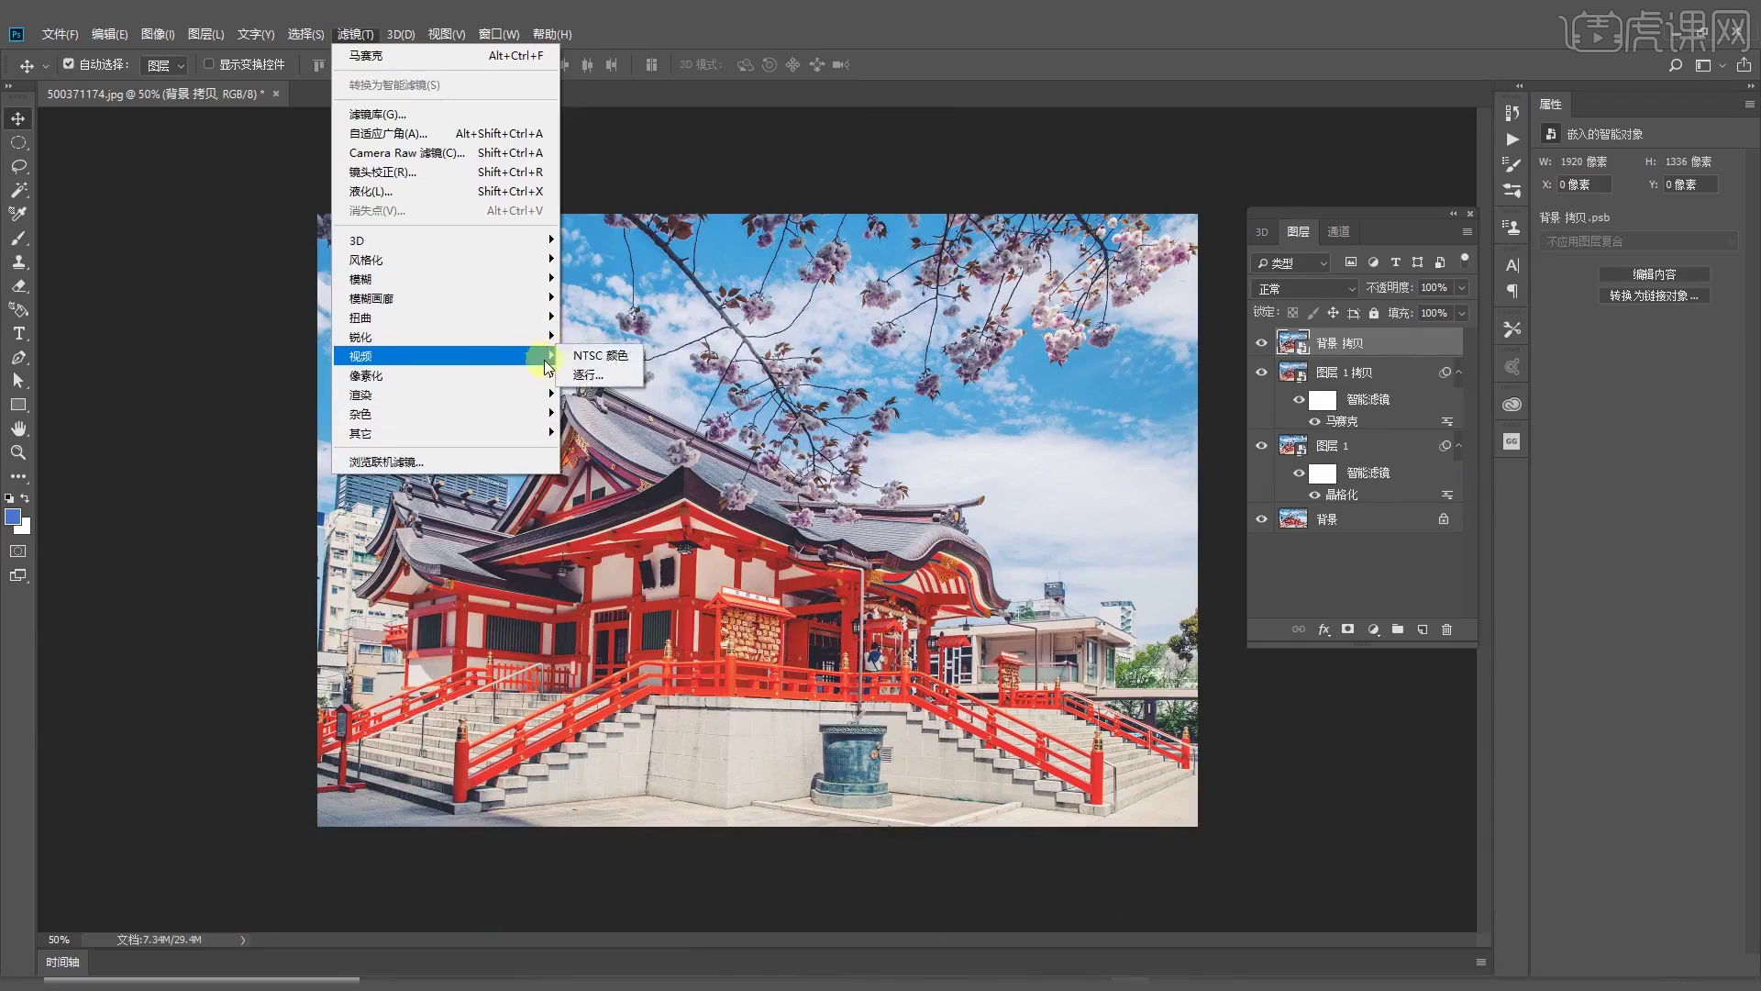
pyautogui.moveTo(549, 255)
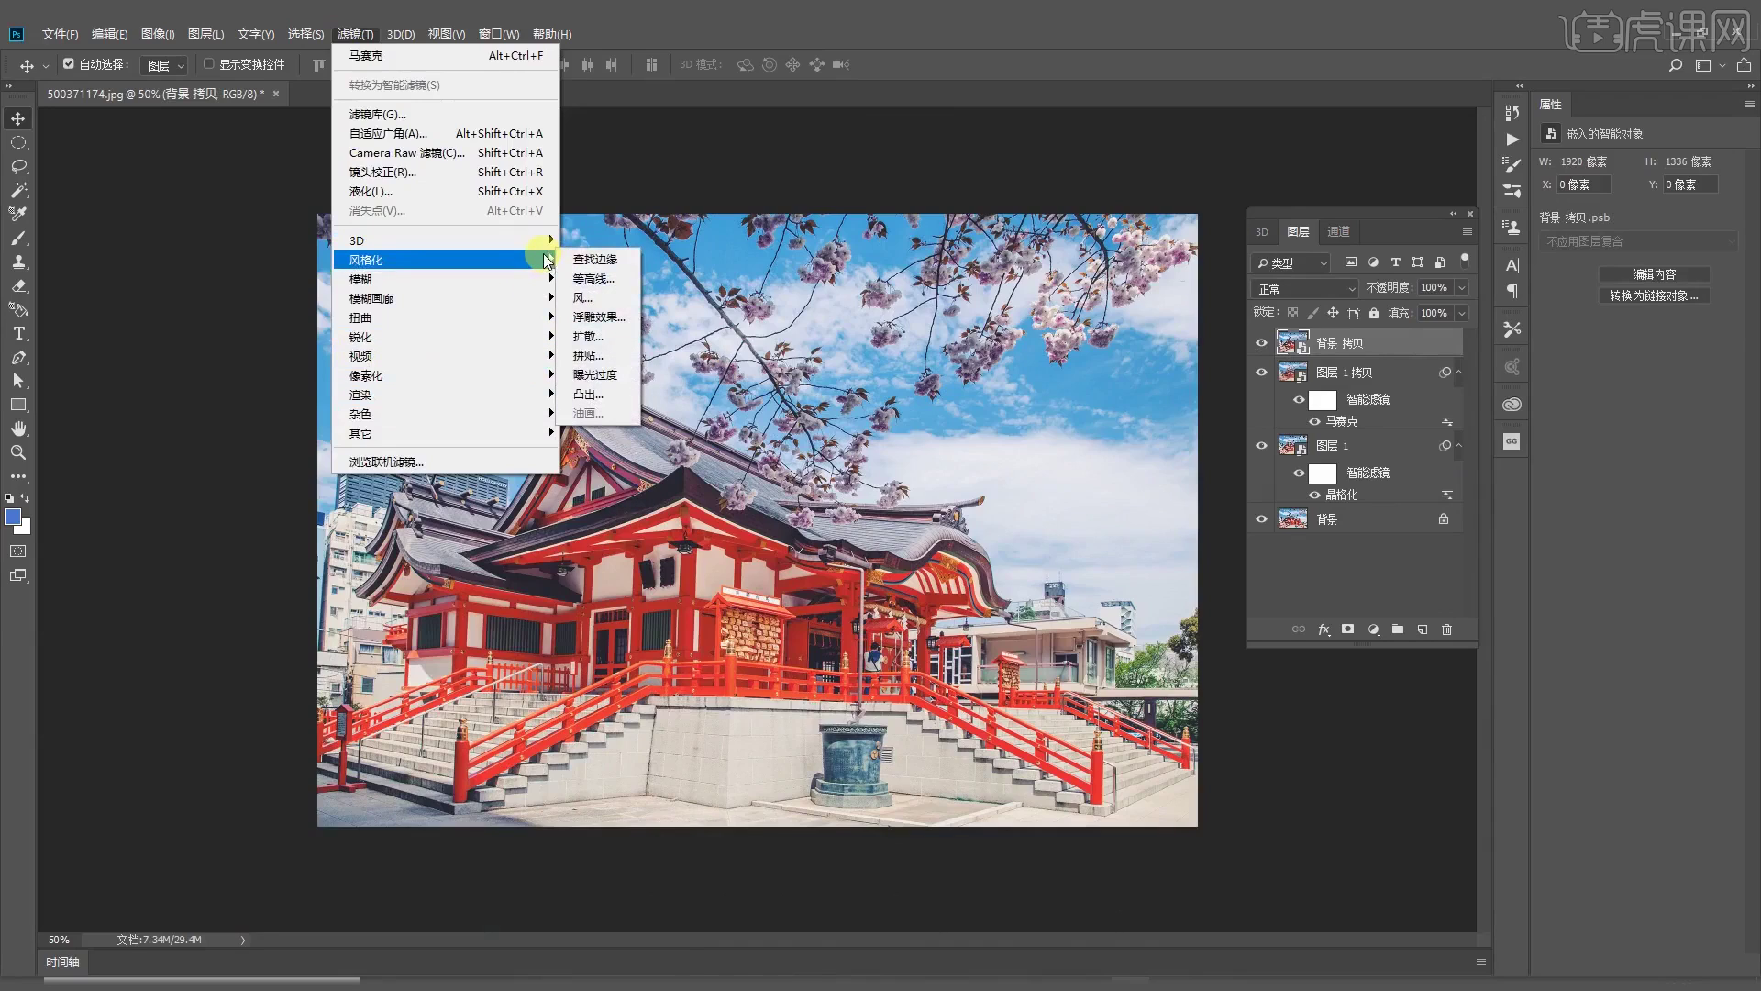
pyautogui.click(598, 318)
pyautogui.moveTo(772, 182); pyautogui.dragTo(314, 395)
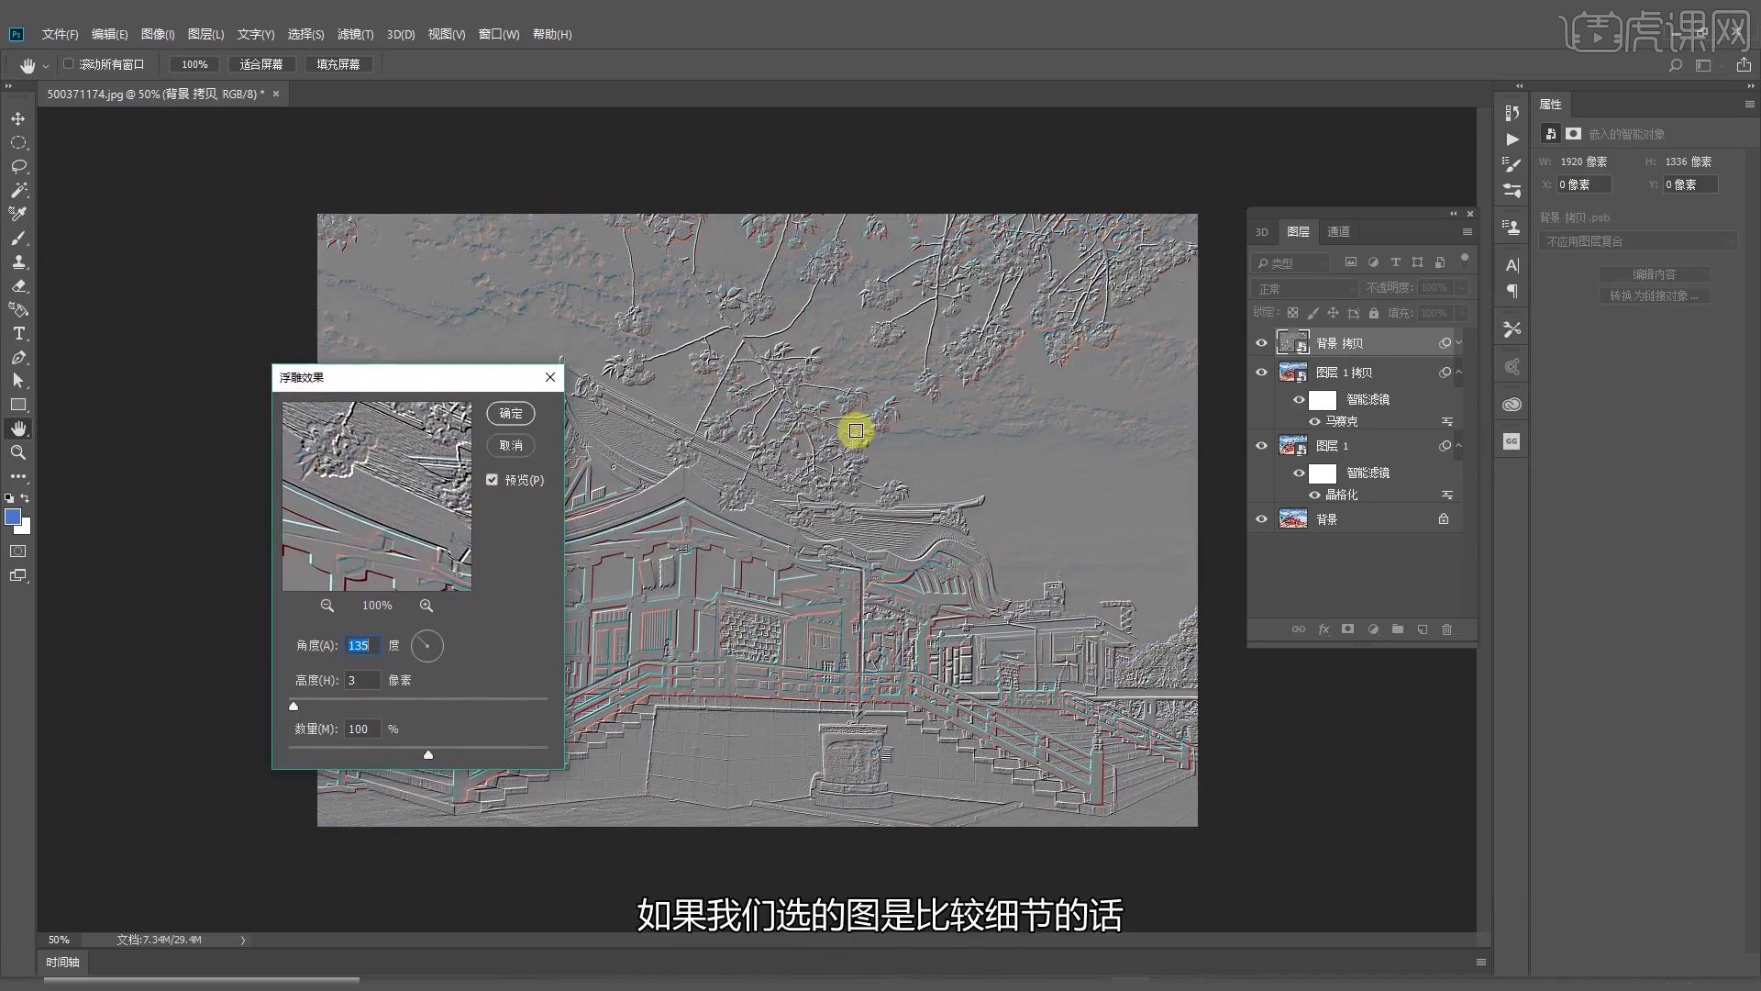
pyautogui.click(507, 418)
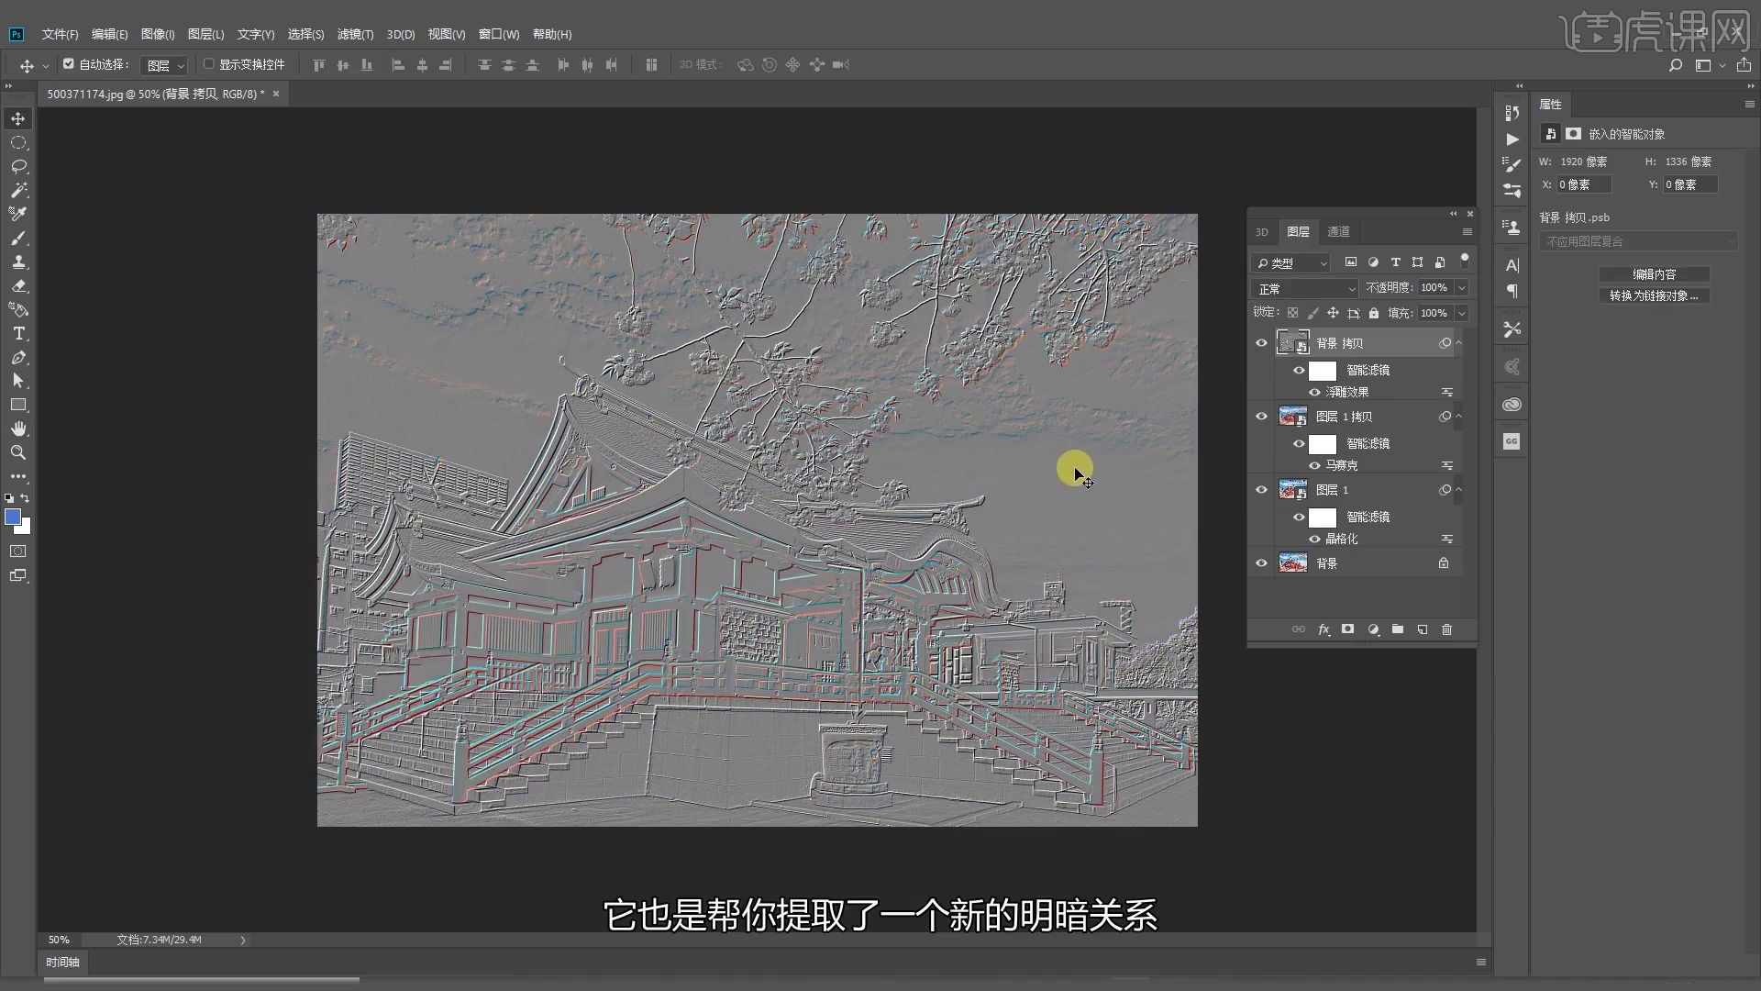
# Duplicate the Background layer and move the colour copy directly beneath the embossed layer
pyautogui.click(1362, 420)
pyautogui.click(1379, 571)
pyautogui.press('ctrl')
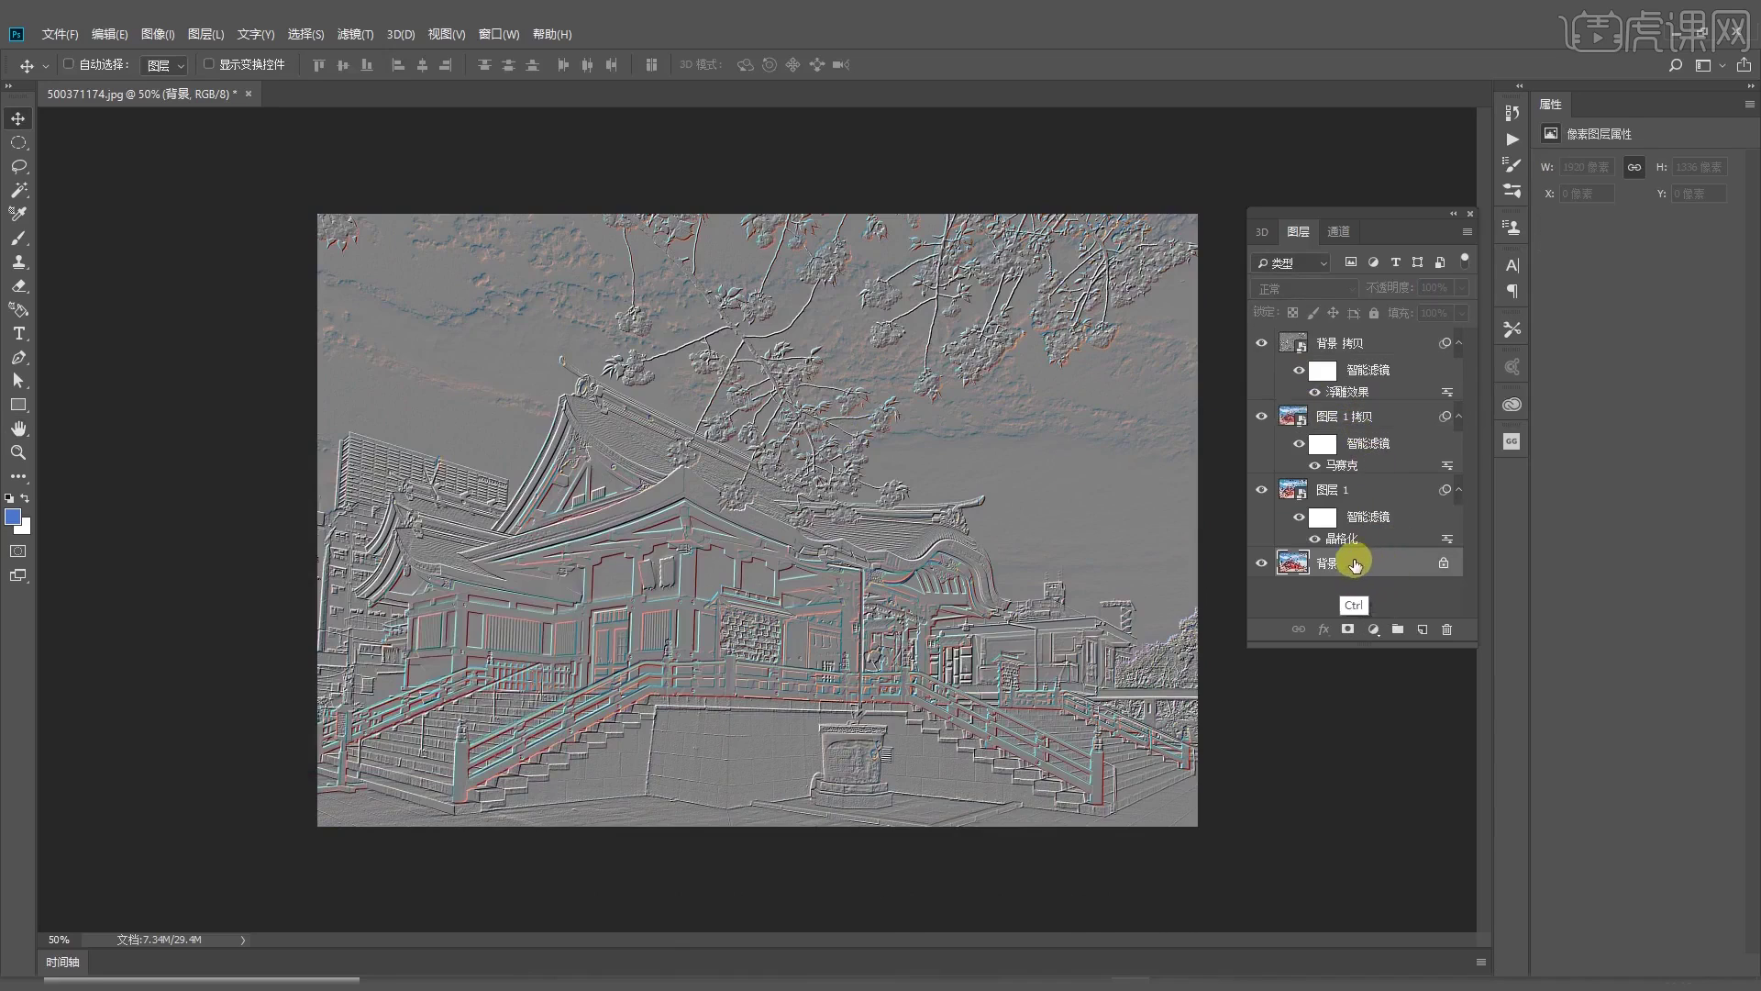
pyautogui.hotkey('ctrl', 'j')
pyautogui.moveTo(1352, 562); pyautogui.dragTo(1369, 410)
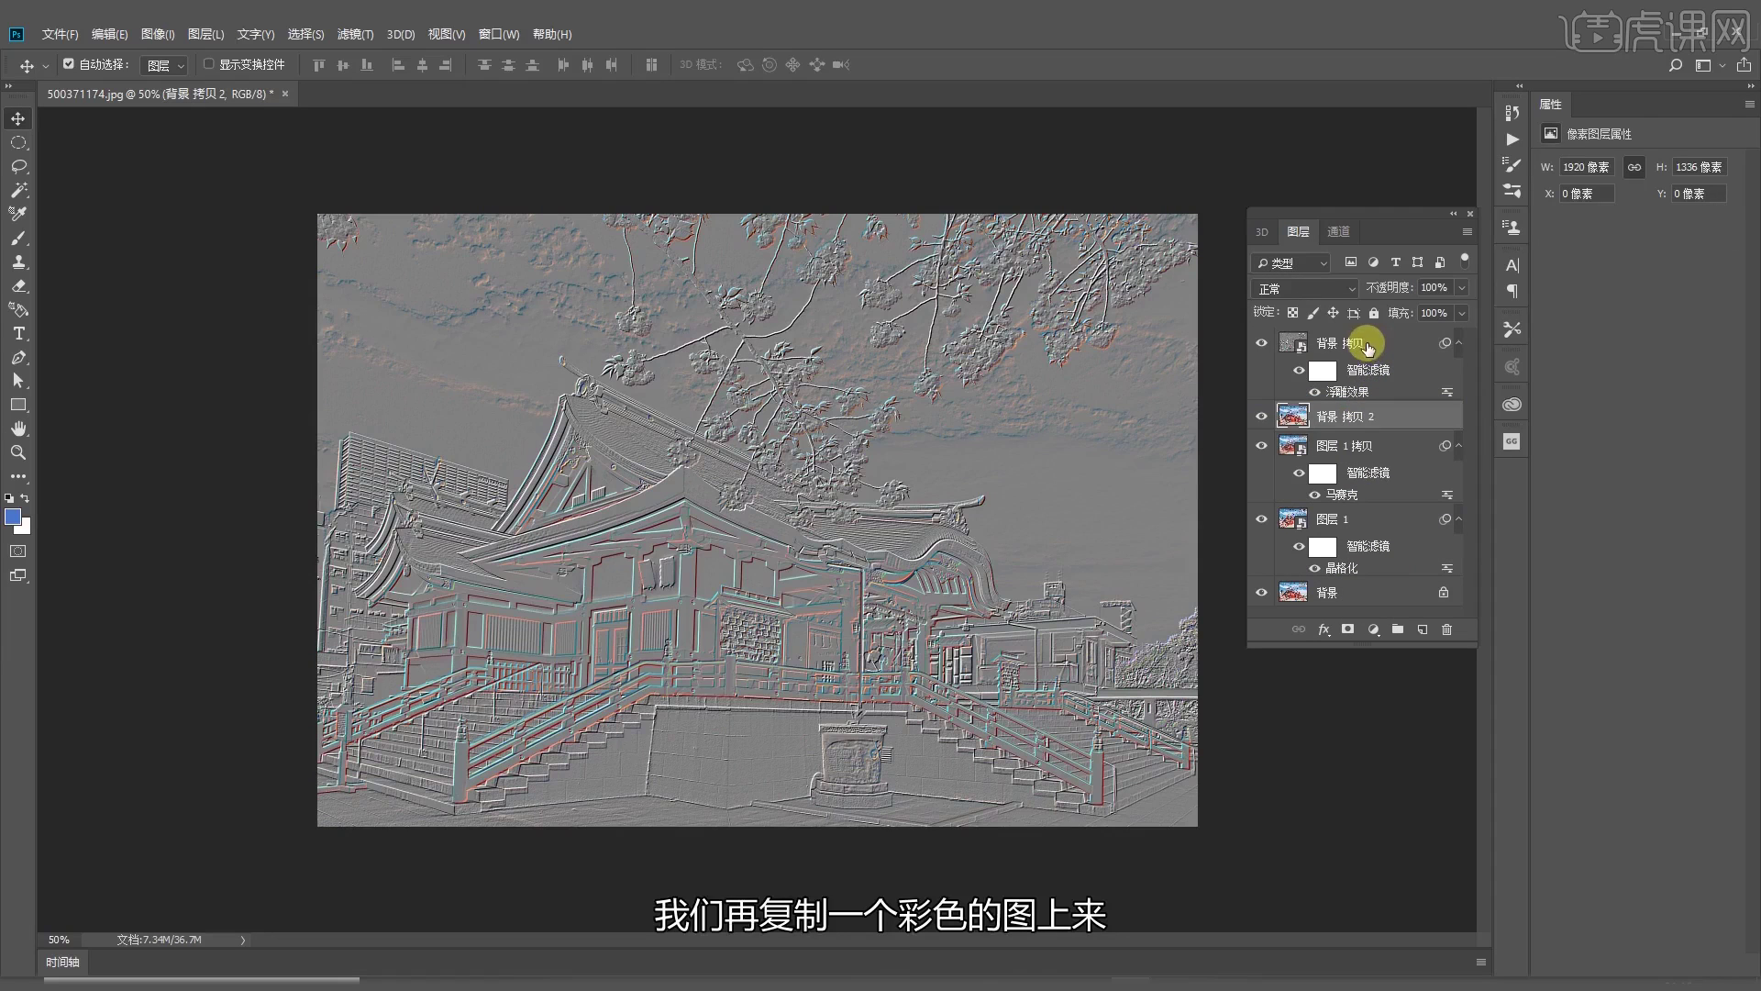
# Set the embossed layer's blend mode to Overlay and compare the photo with and without it
pyautogui.click(1344, 353)
pyautogui.click(1303, 288)
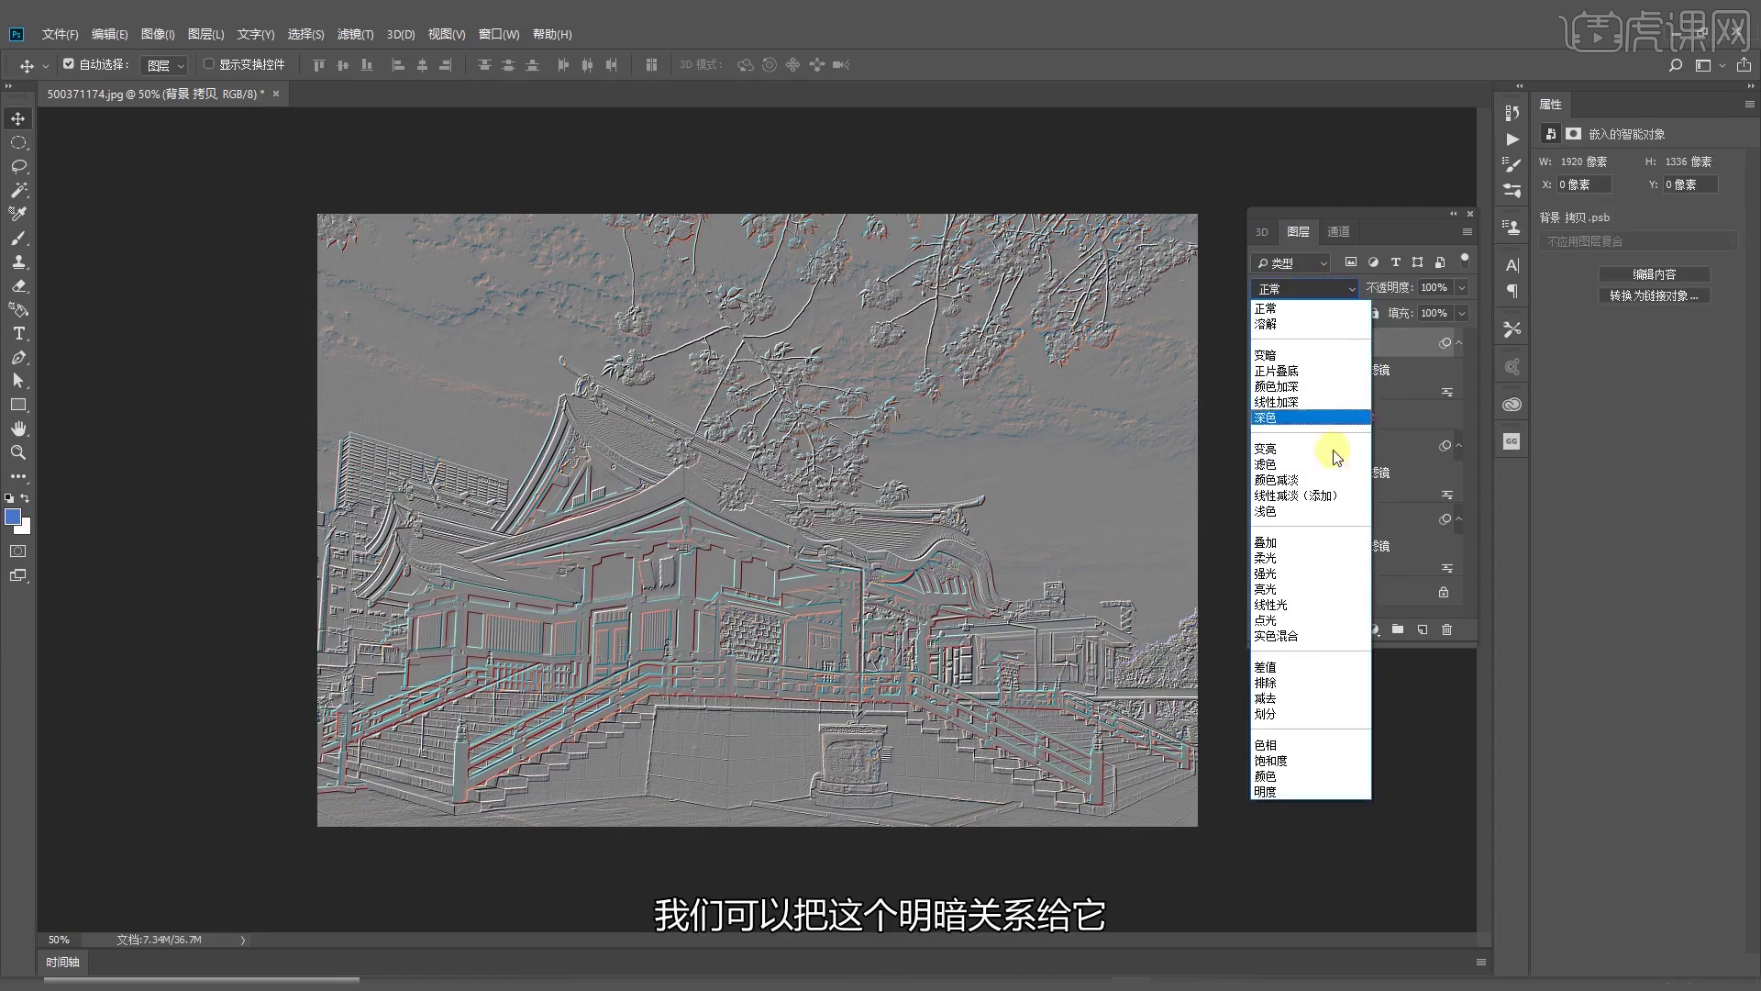
pyautogui.click(1302, 551)
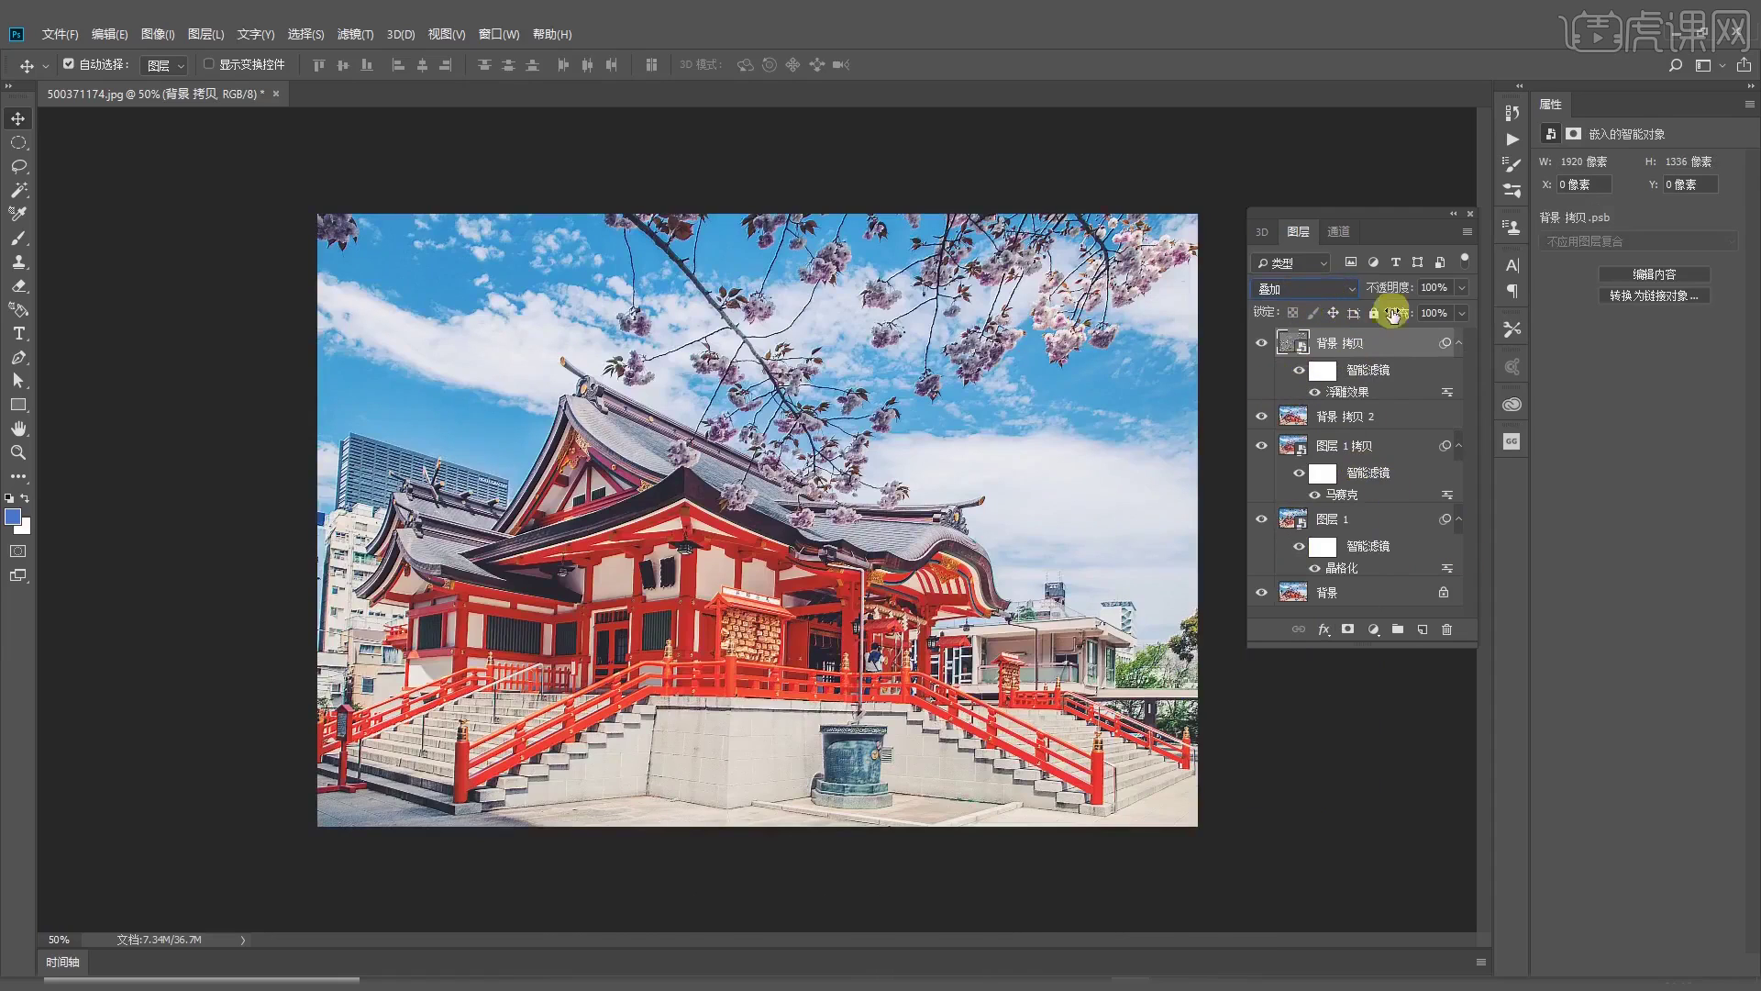
pyautogui.click(1262, 342)
pyautogui.click(1261, 342)
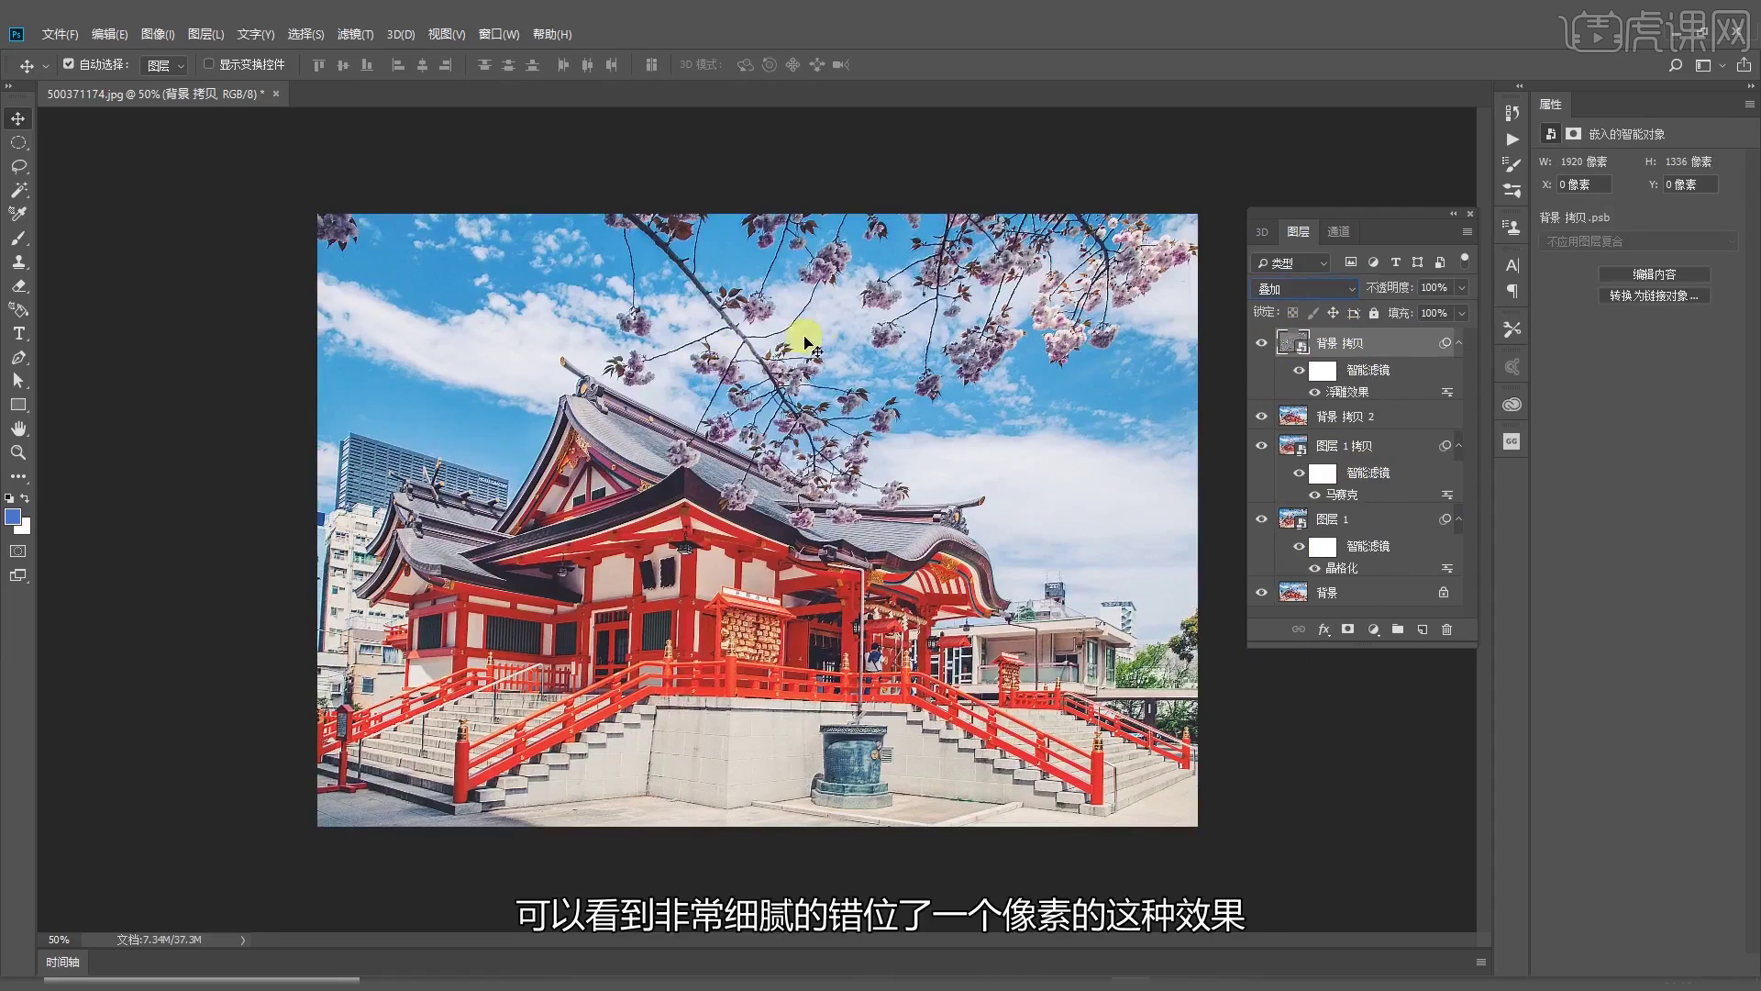
# Check the emboss overlay's effect once more and group that layer with the colour copy beneath it
pyautogui.click(1262, 343)
pyautogui.click(1262, 342)
pyautogui.keyDown('shift'); pyautogui.click(1339, 415); pyautogui.keyUp('shift')
pyautogui.hotkey('ctrl', 'g')
# Place another duplicate of the Background layer at the top of the layer stack and convert it to a smart object
pyautogui.click(1344, 512)
pyautogui.hotkey('ctrl', 'j')
pyautogui.moveTo(1353, 514); pyautogui.dragTo(1325, 342)
pyautogui.rightClick(1356, 344)
pyautogui.click(1422, 453)
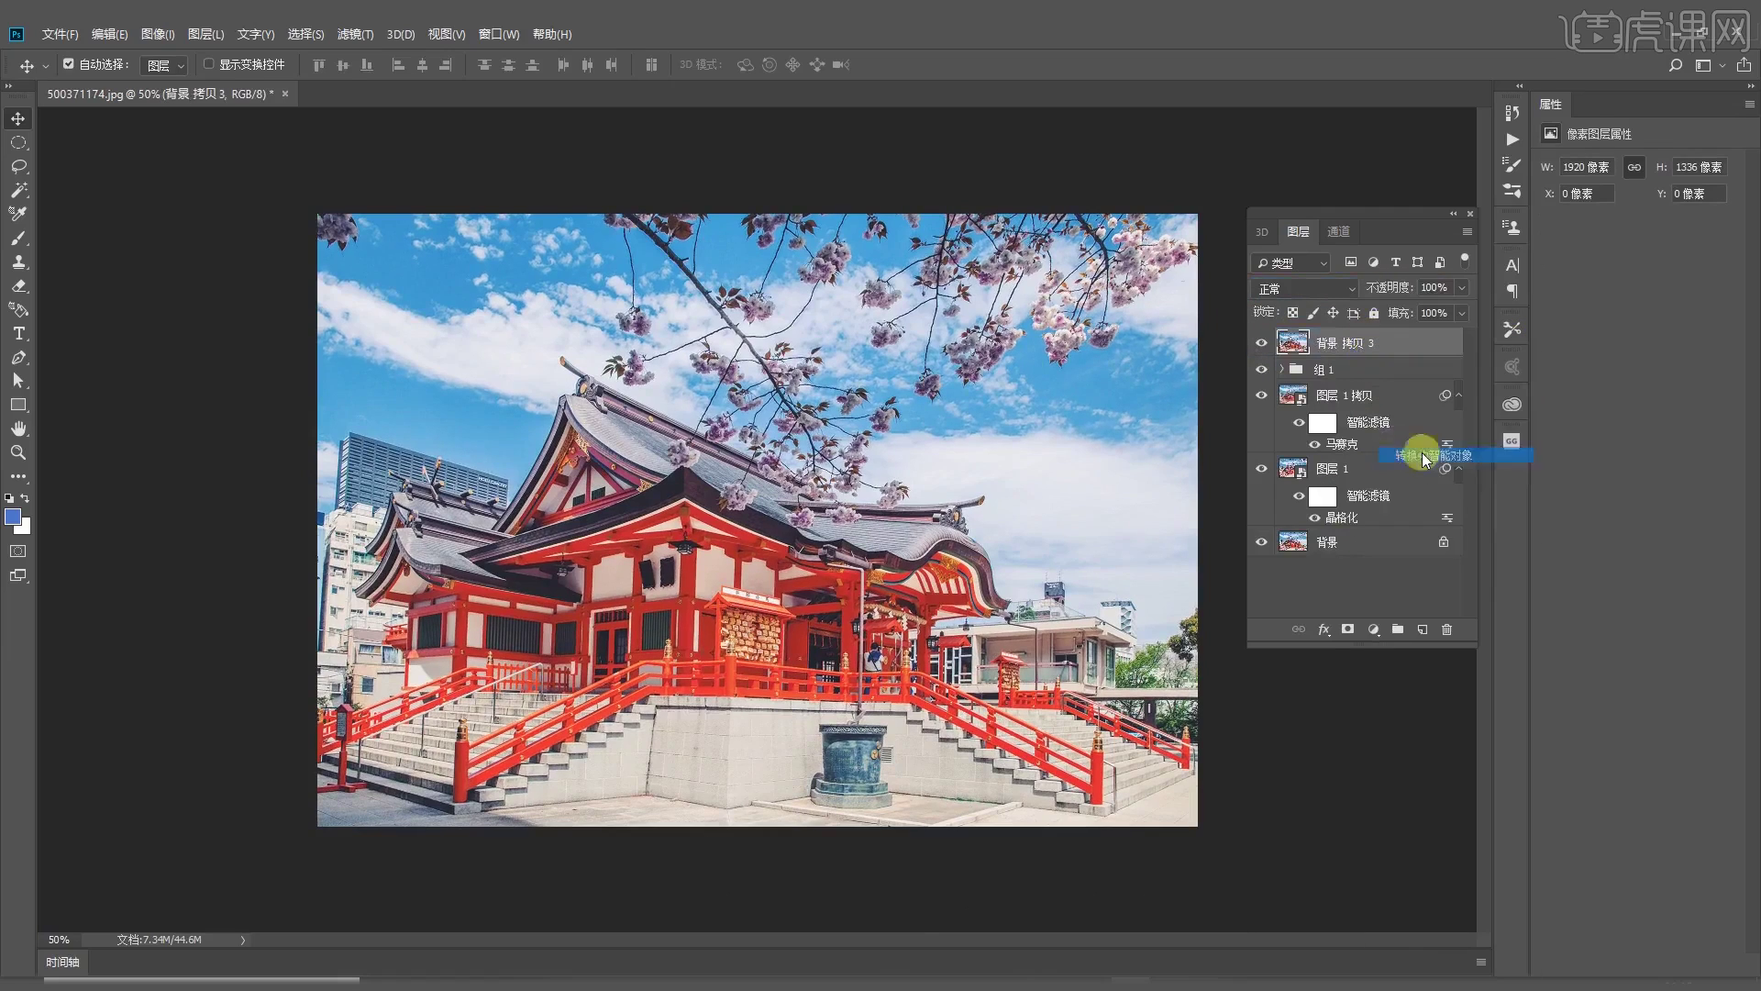
# Apply the Wave distortion filter to the top smart object with 5 generators, wavelength 10–120, amplitude 5–35 and the sine type
pyautogui.click(351, 46)
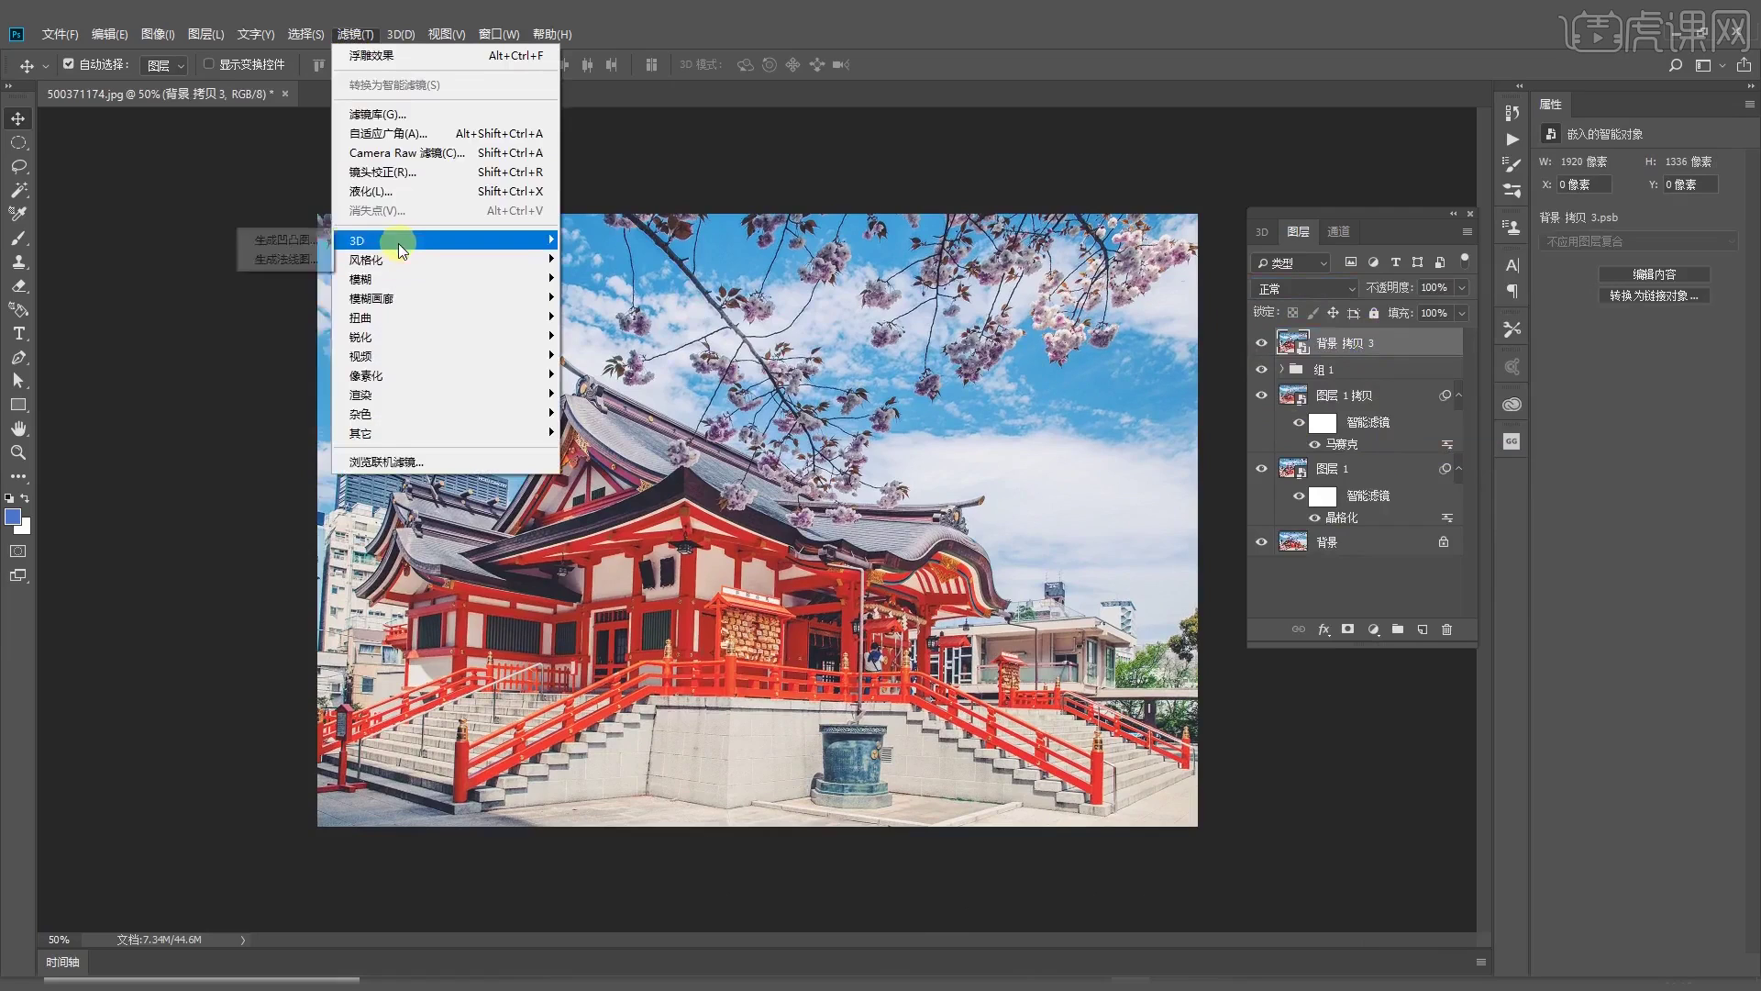
pyautogui.moveTo(376, 317)
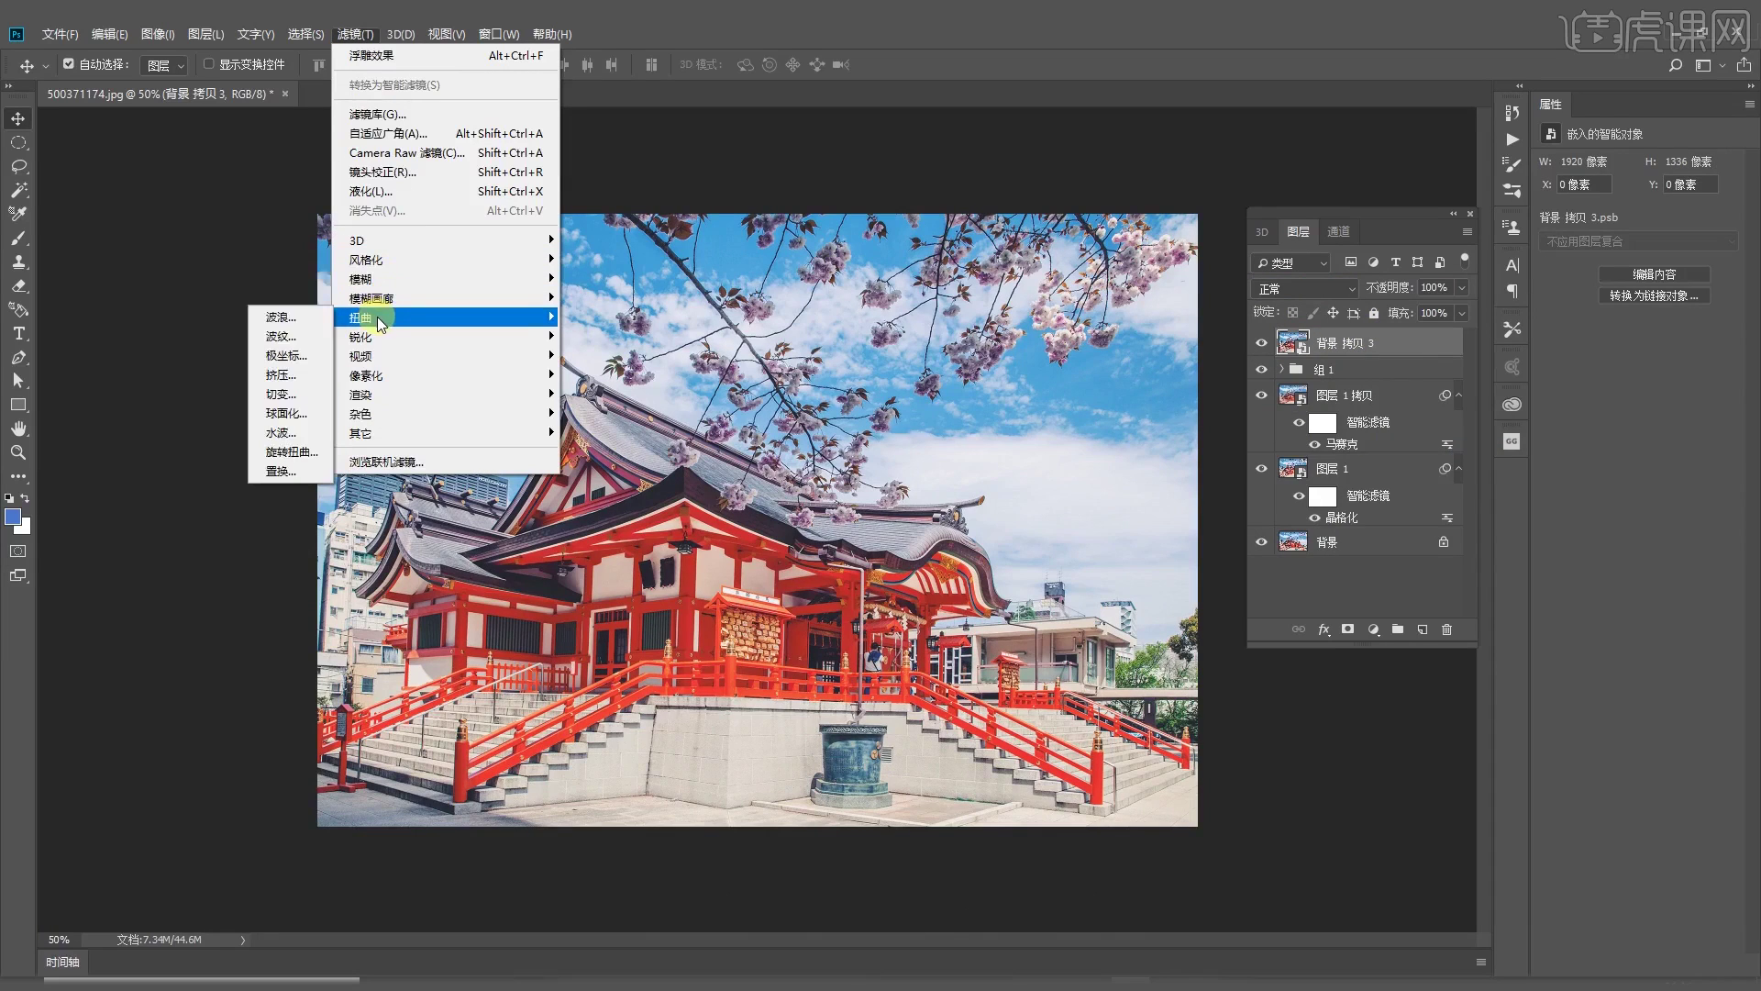
pyautogui.click(299, 316)
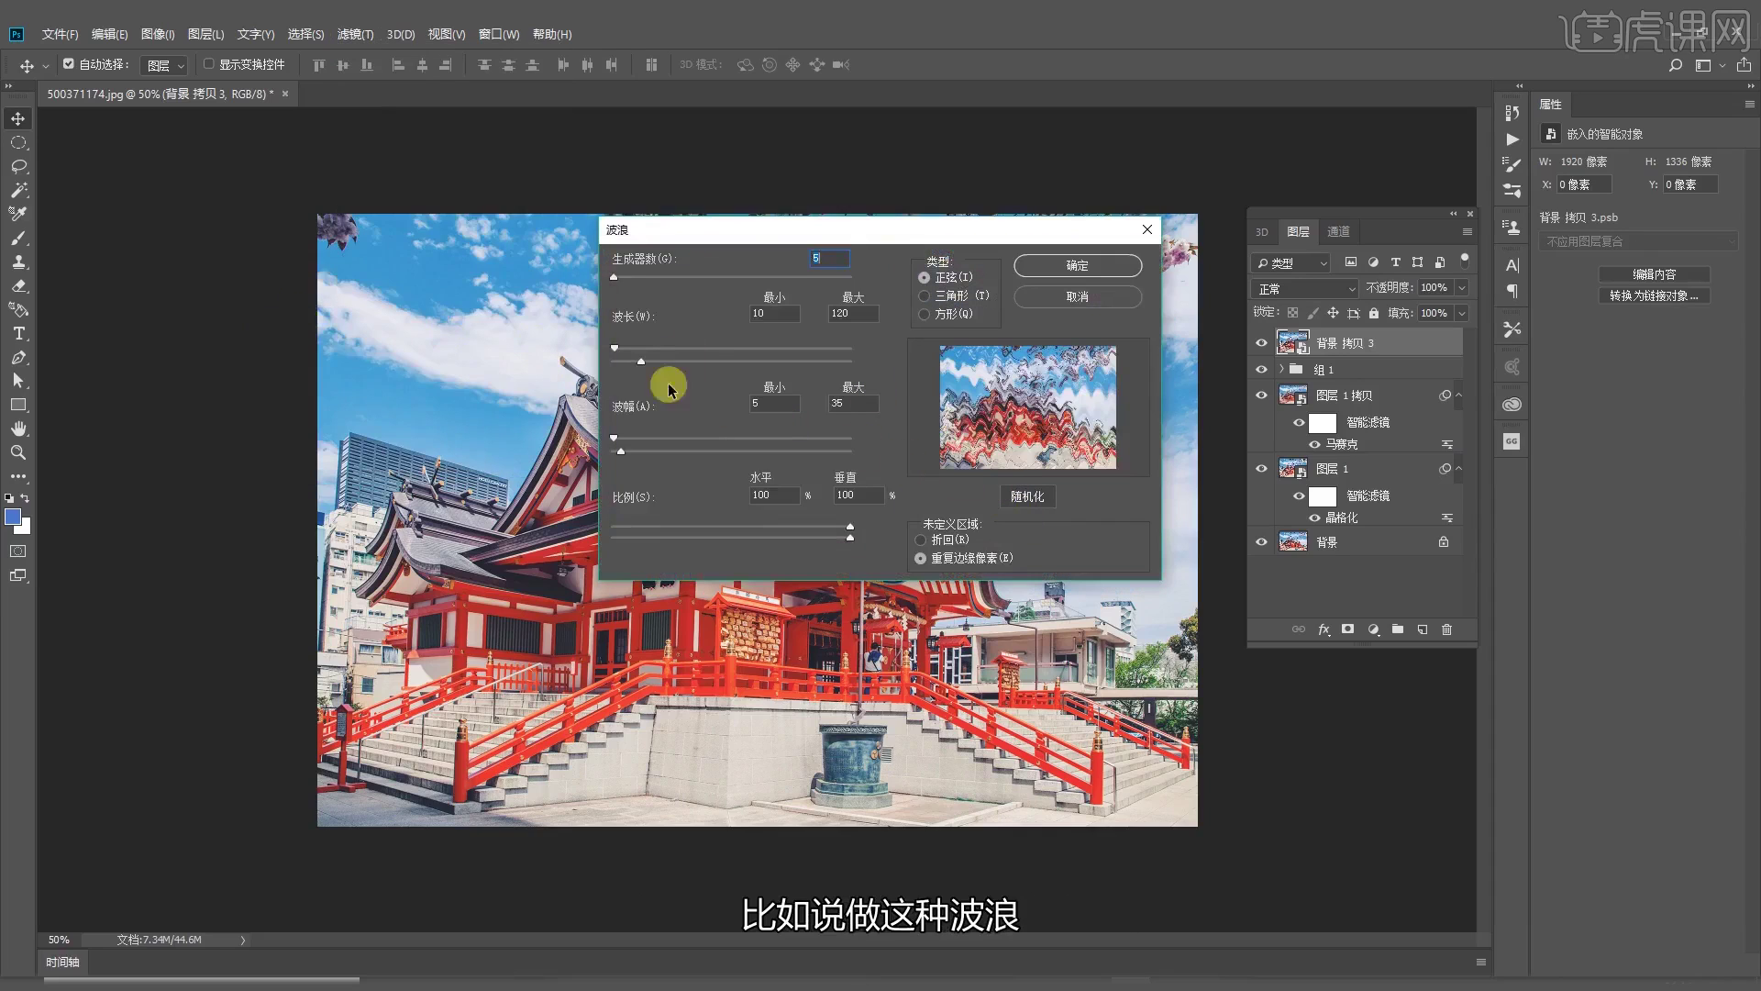
pyautogui.click(1055, 265)
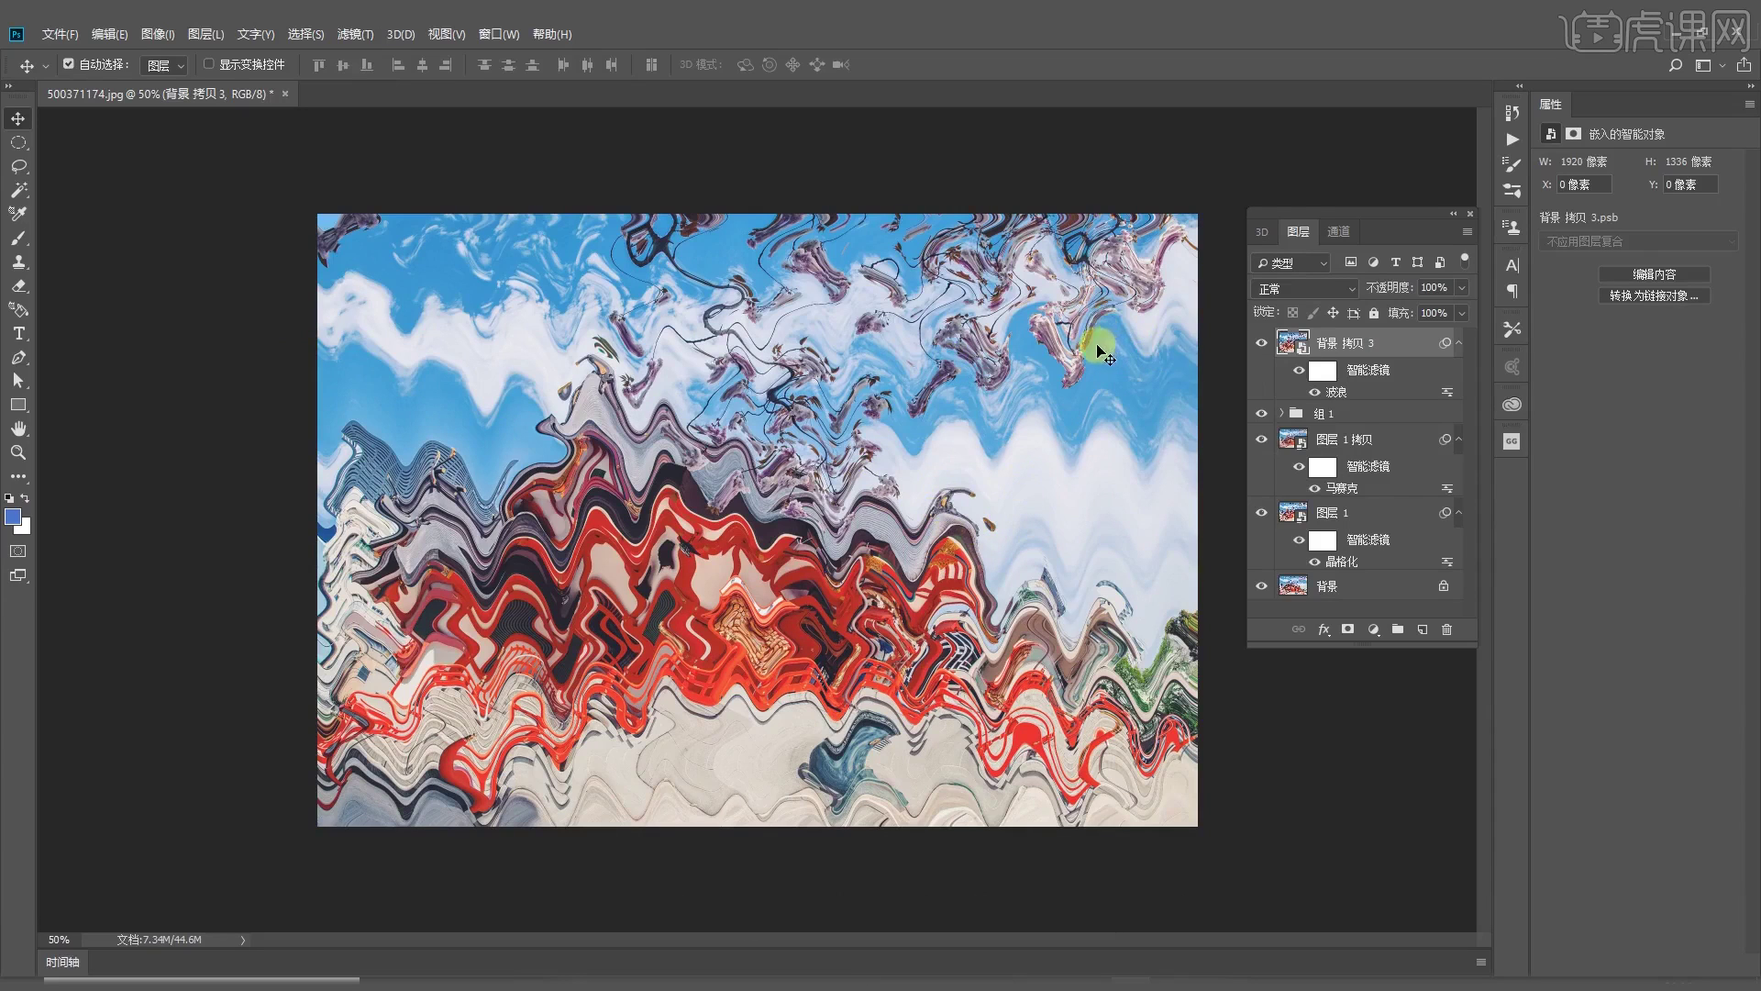
# Duplicate the wave-distorted layer and remove the smart filters from the copy
pyautogui.hotkey('ctrl', 'j')
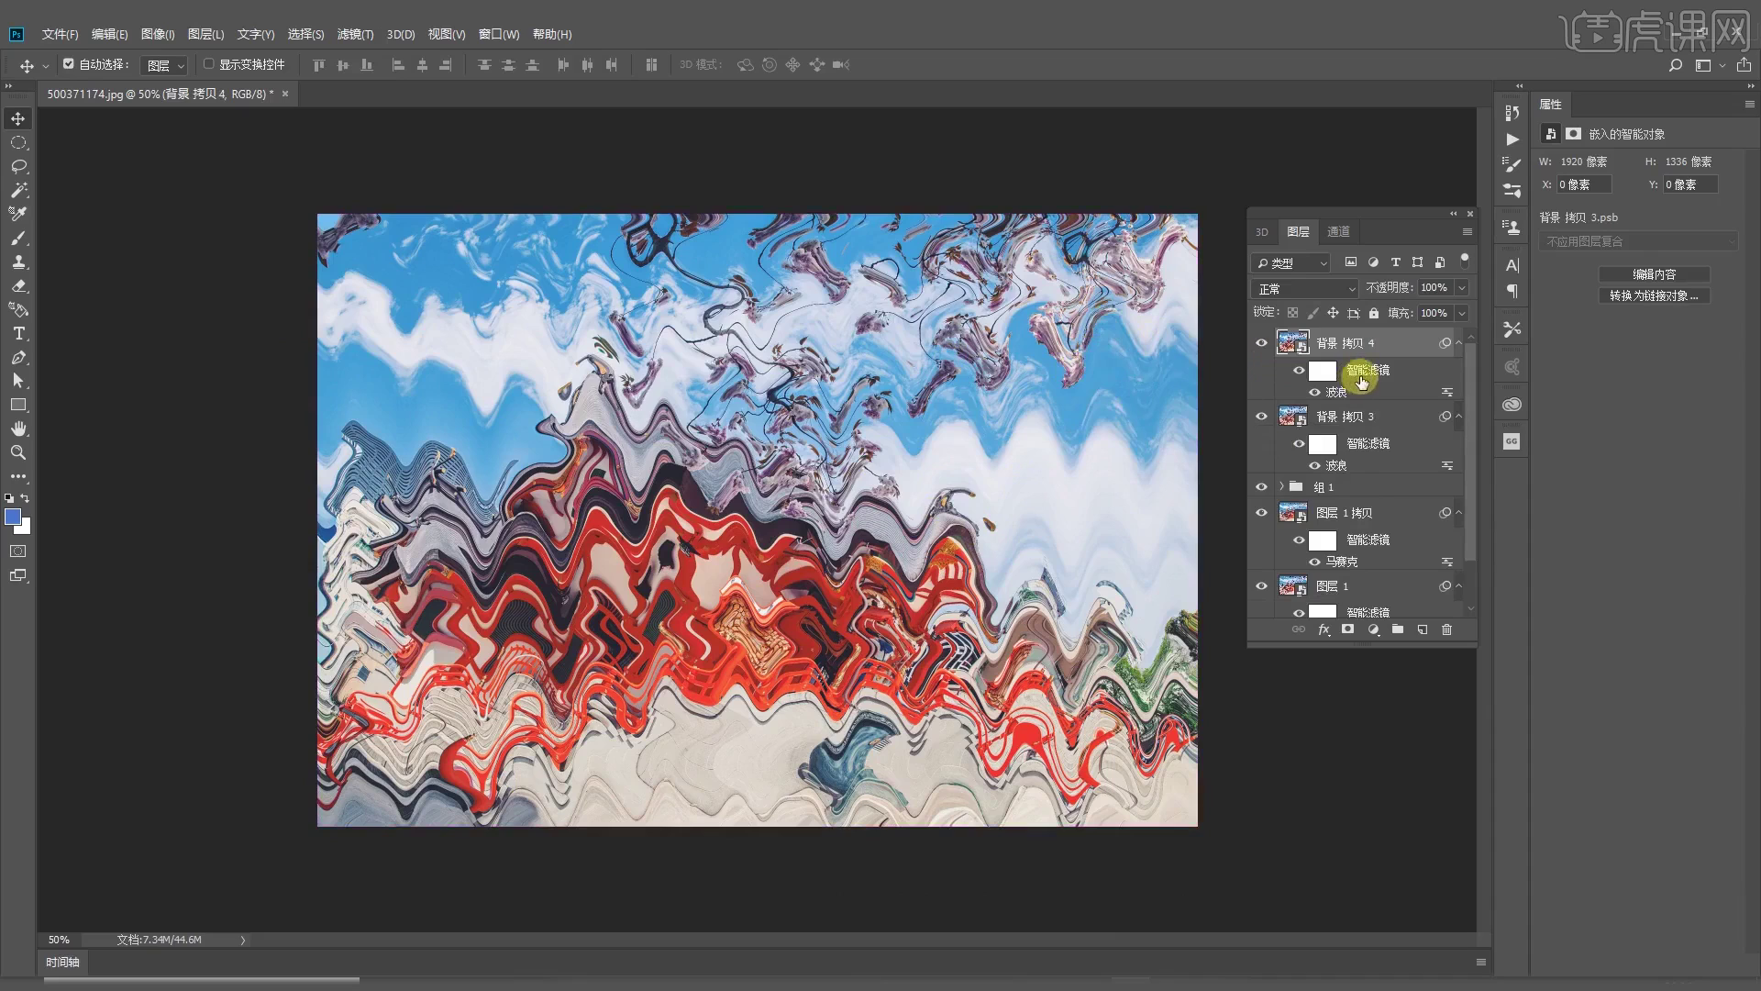
pyautogui.moveTo(1365, 371); pyautogui.dragTo(1448, 627)
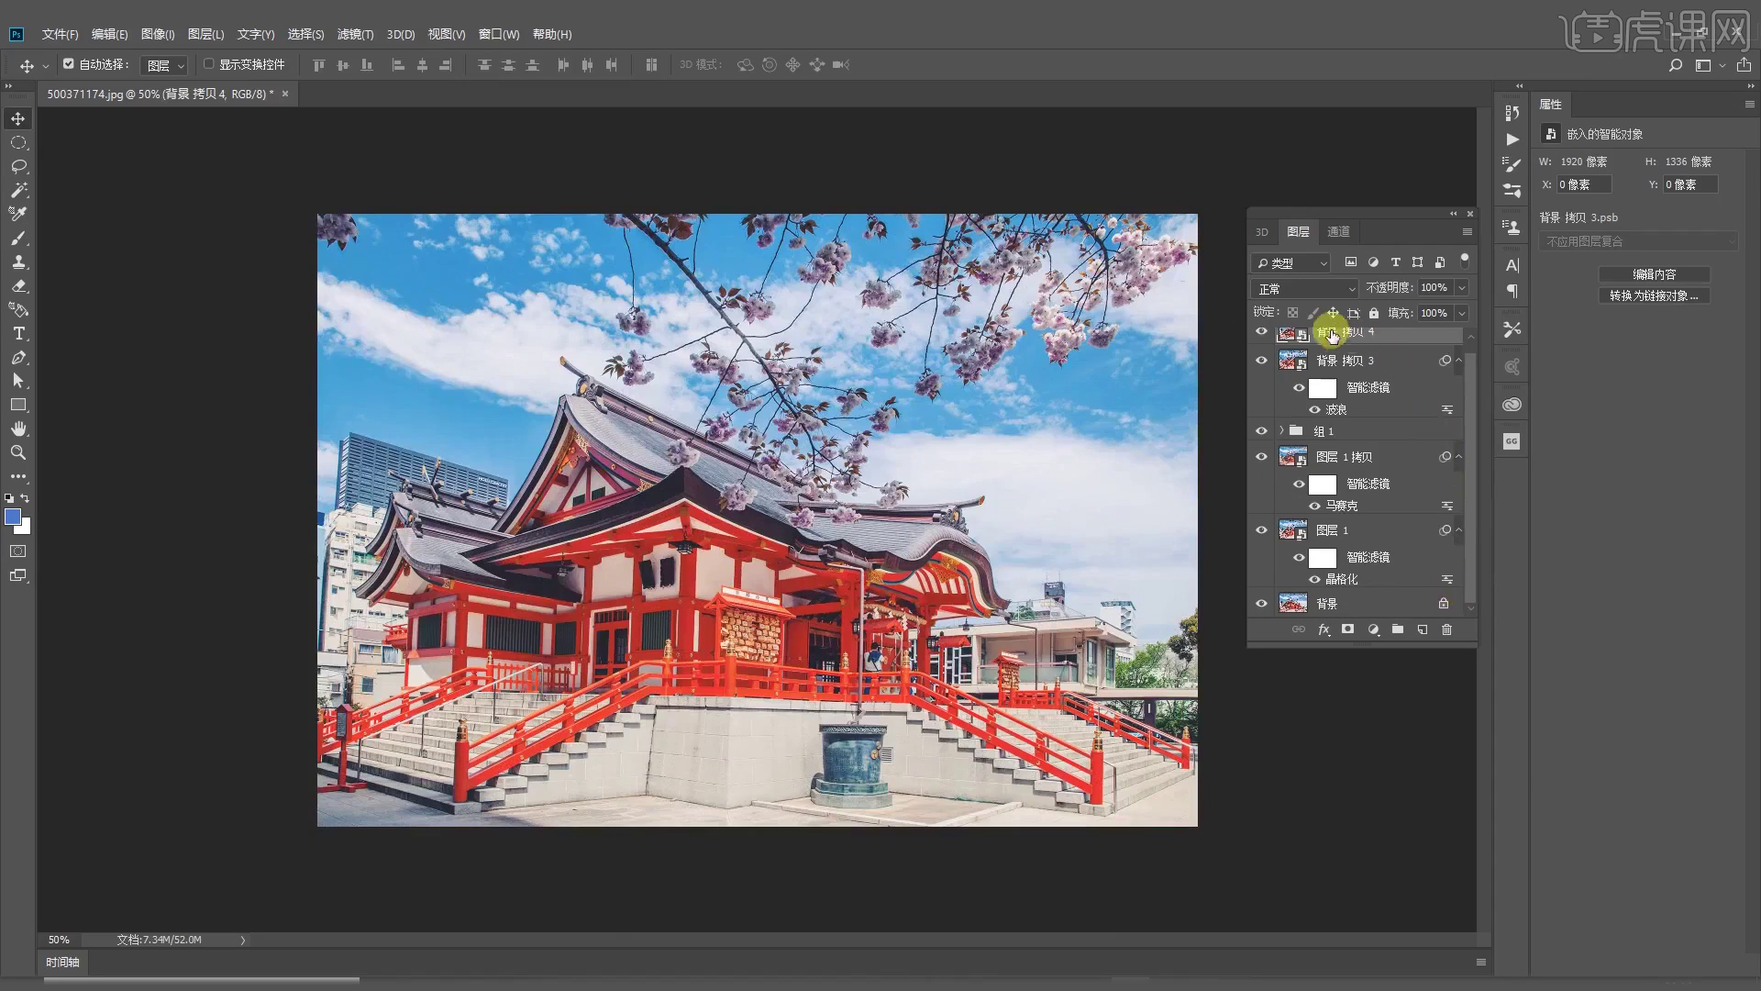
# Start the Lighting Effects filter on the top copy and widen its spotlight around the temple
pyautogui.click(355, 34)
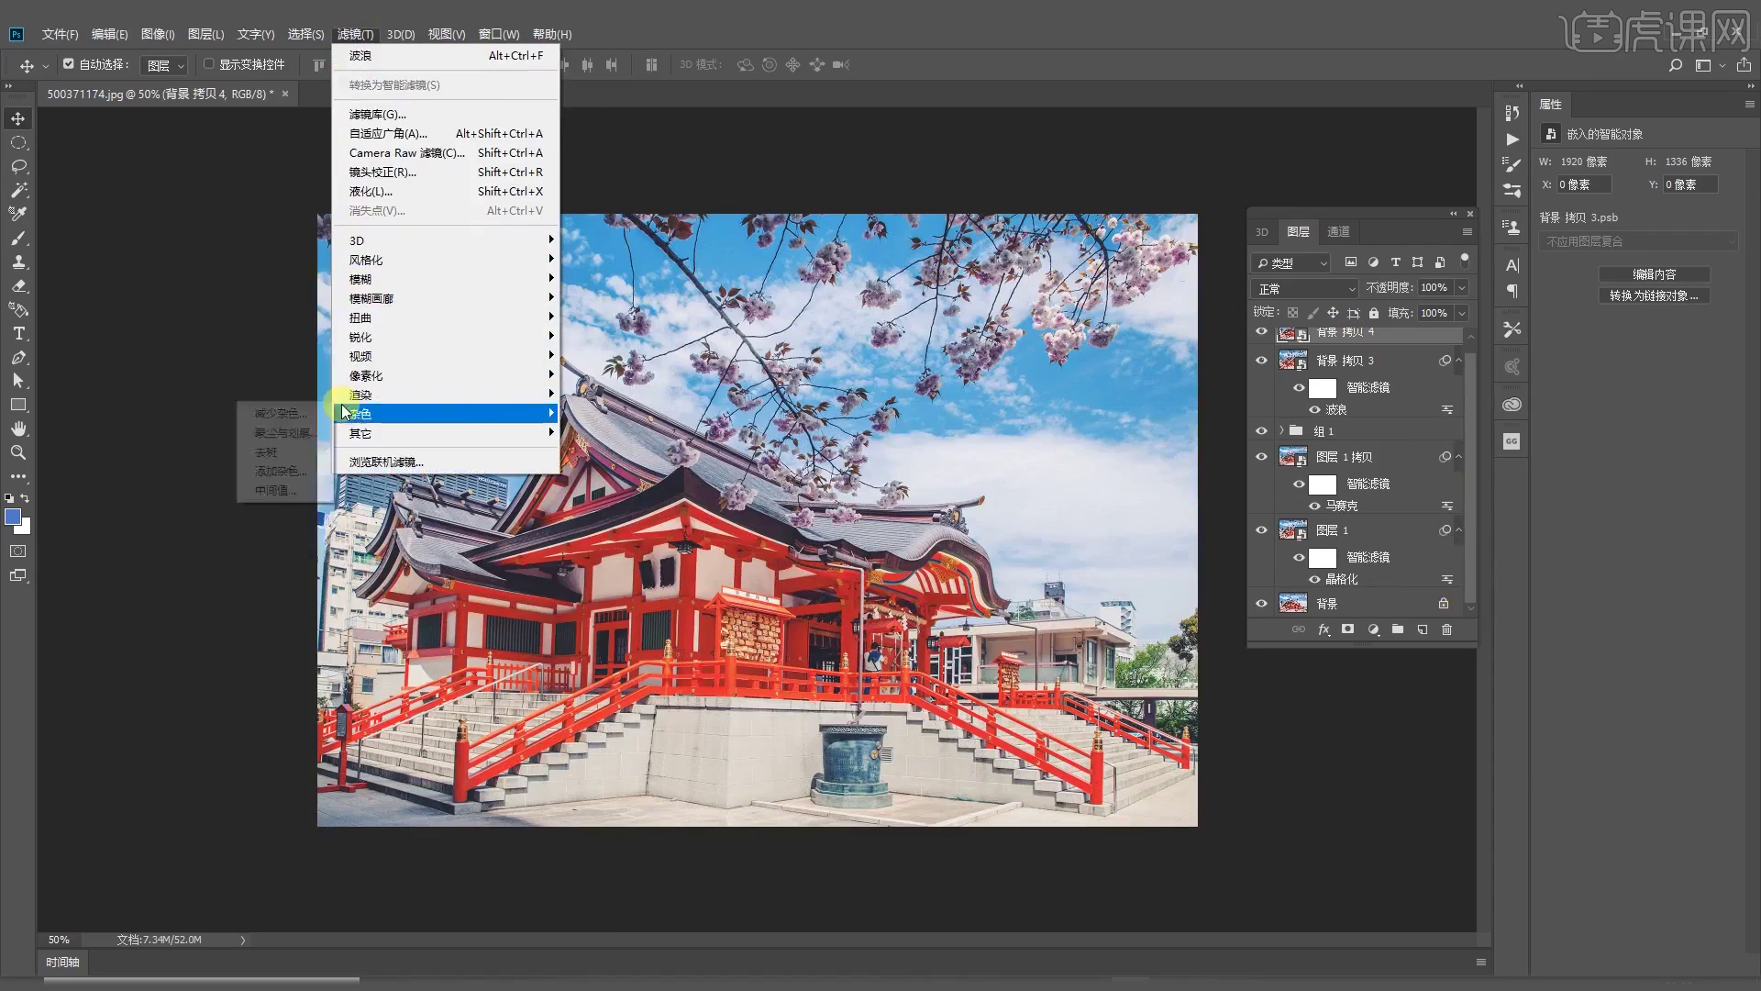
pyautogui.moveTo(351, 399)
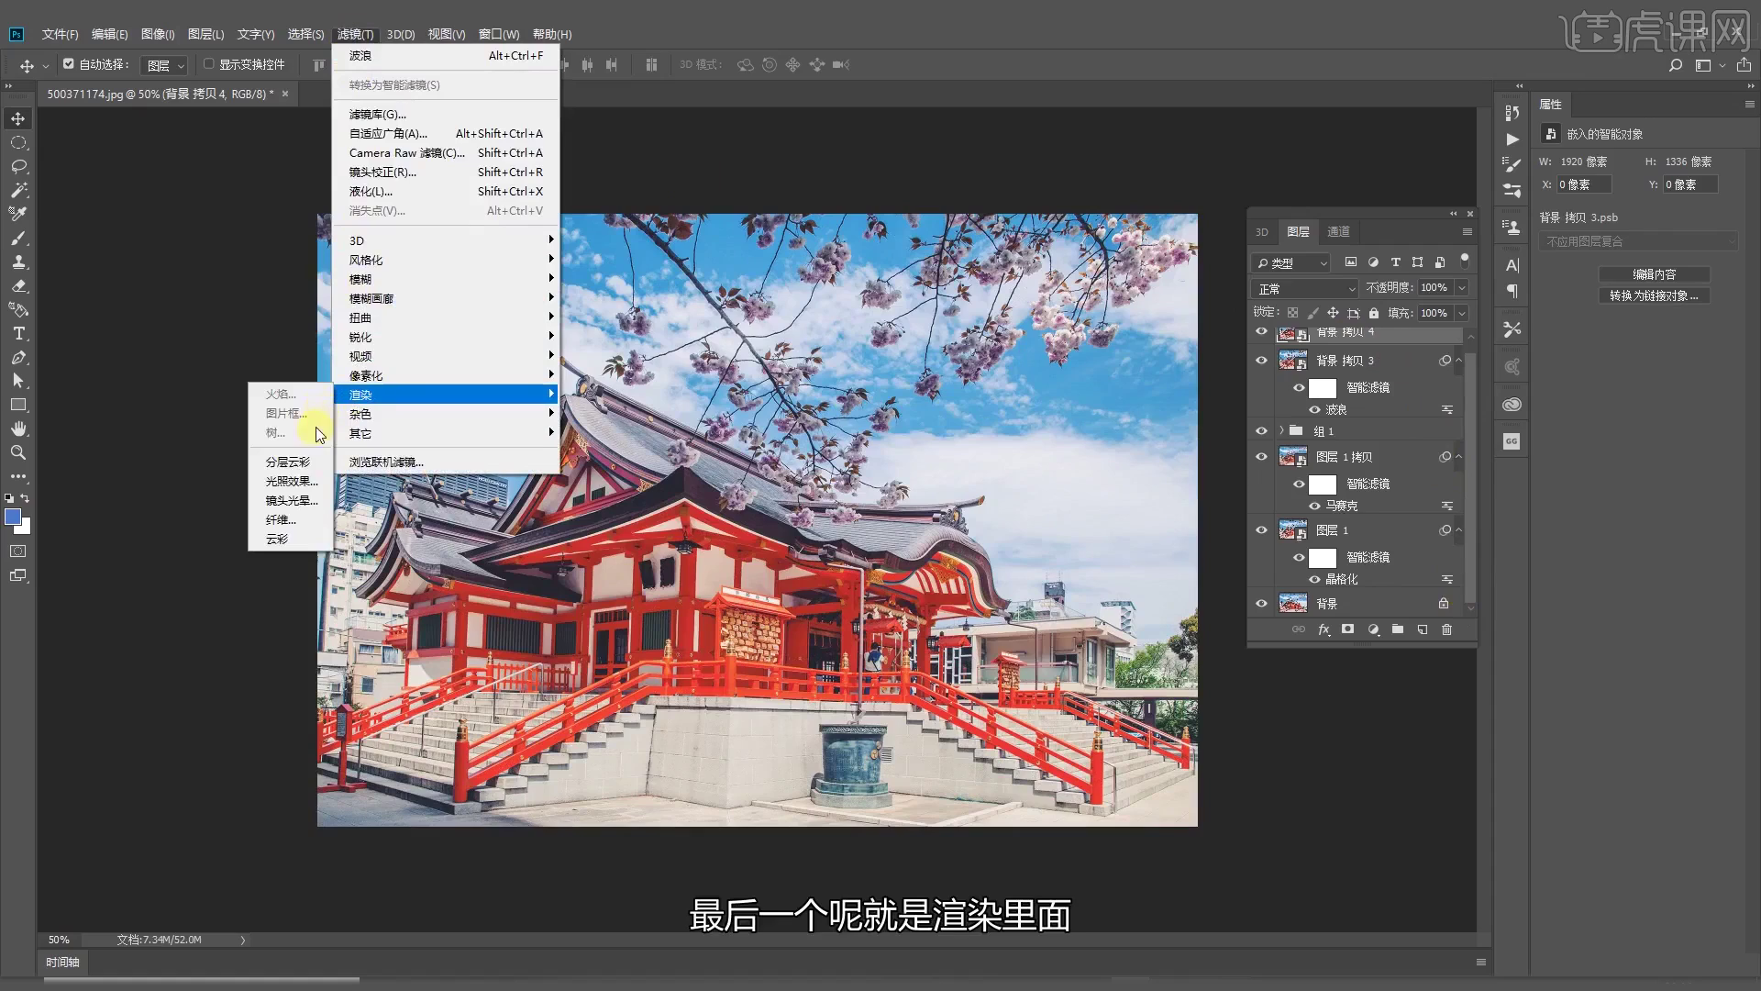
pyautogui.click(299, 482)
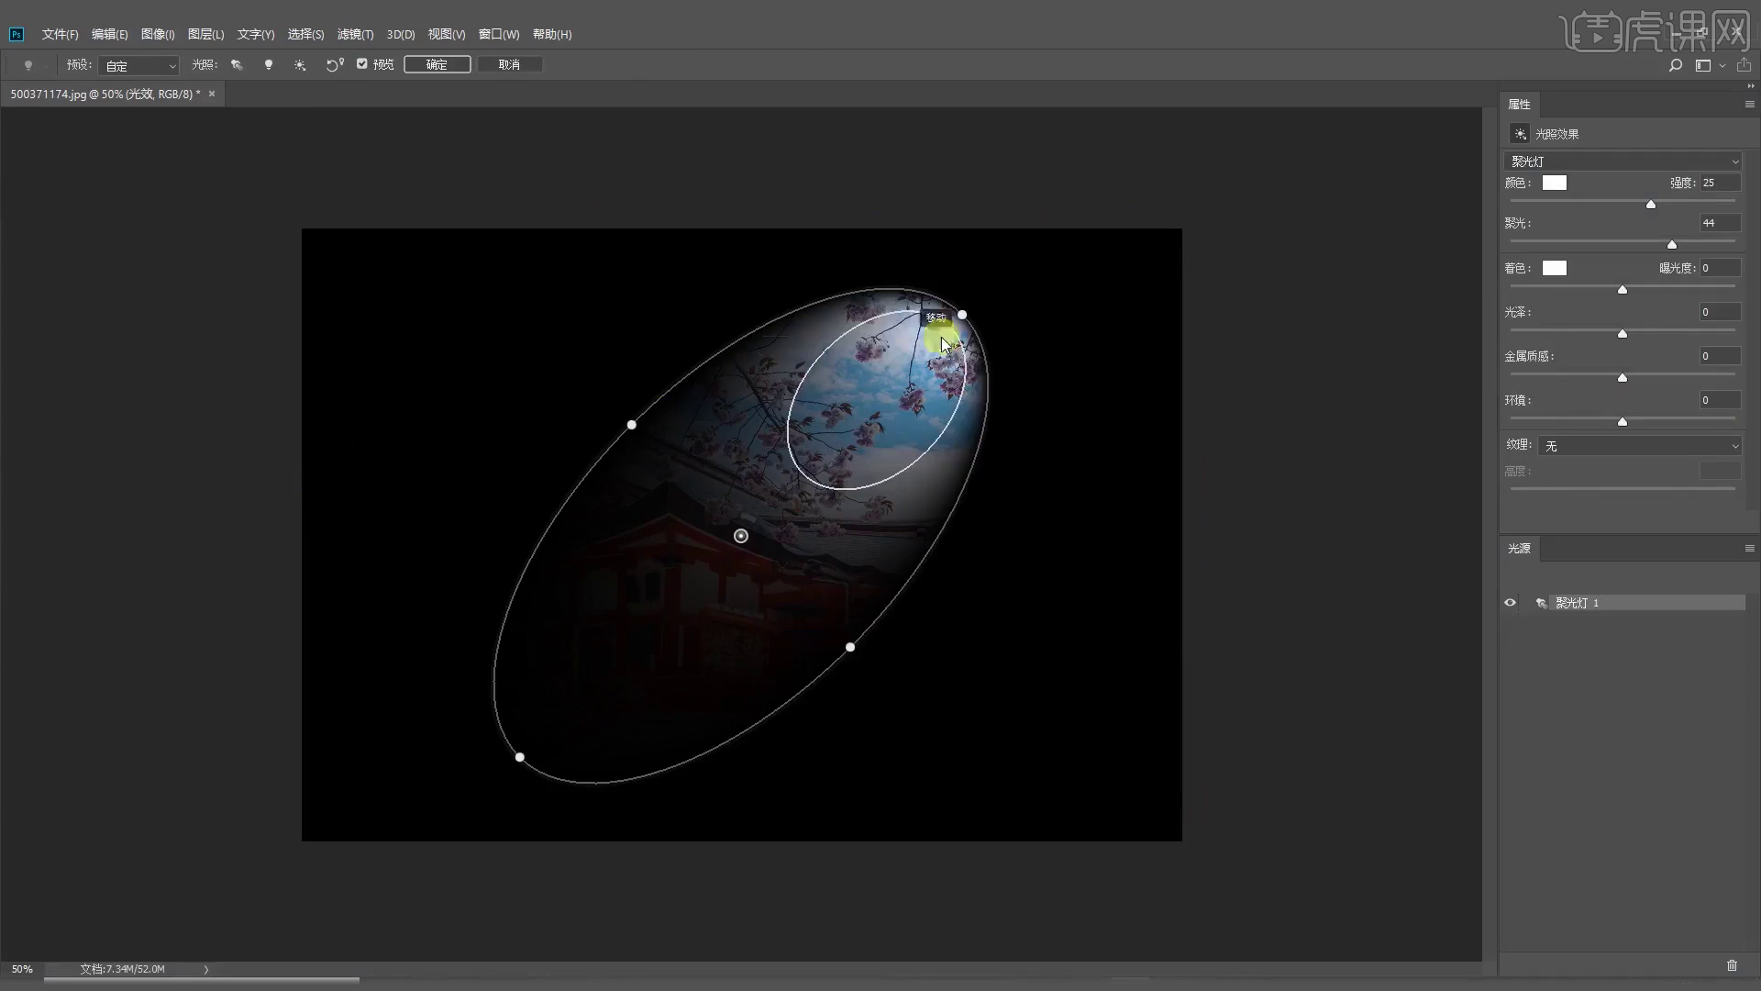
pyautogui.moveTo(962, 316); pyautogui.dragTo(985, 296)
pyautogui.moveTo(848, 651); pyautogui.dragTo(959, 716)
pyautogui.moveTo(741, 539); pyautogui.dragTo(844, 522)
pyautogui.moveTo(754, 539); pyautogui.dragTo(760, 542)
# Set the spotlight's colour to a warm yellow with R 228, G 196, B 129
pyautogui.click(1523, 189)
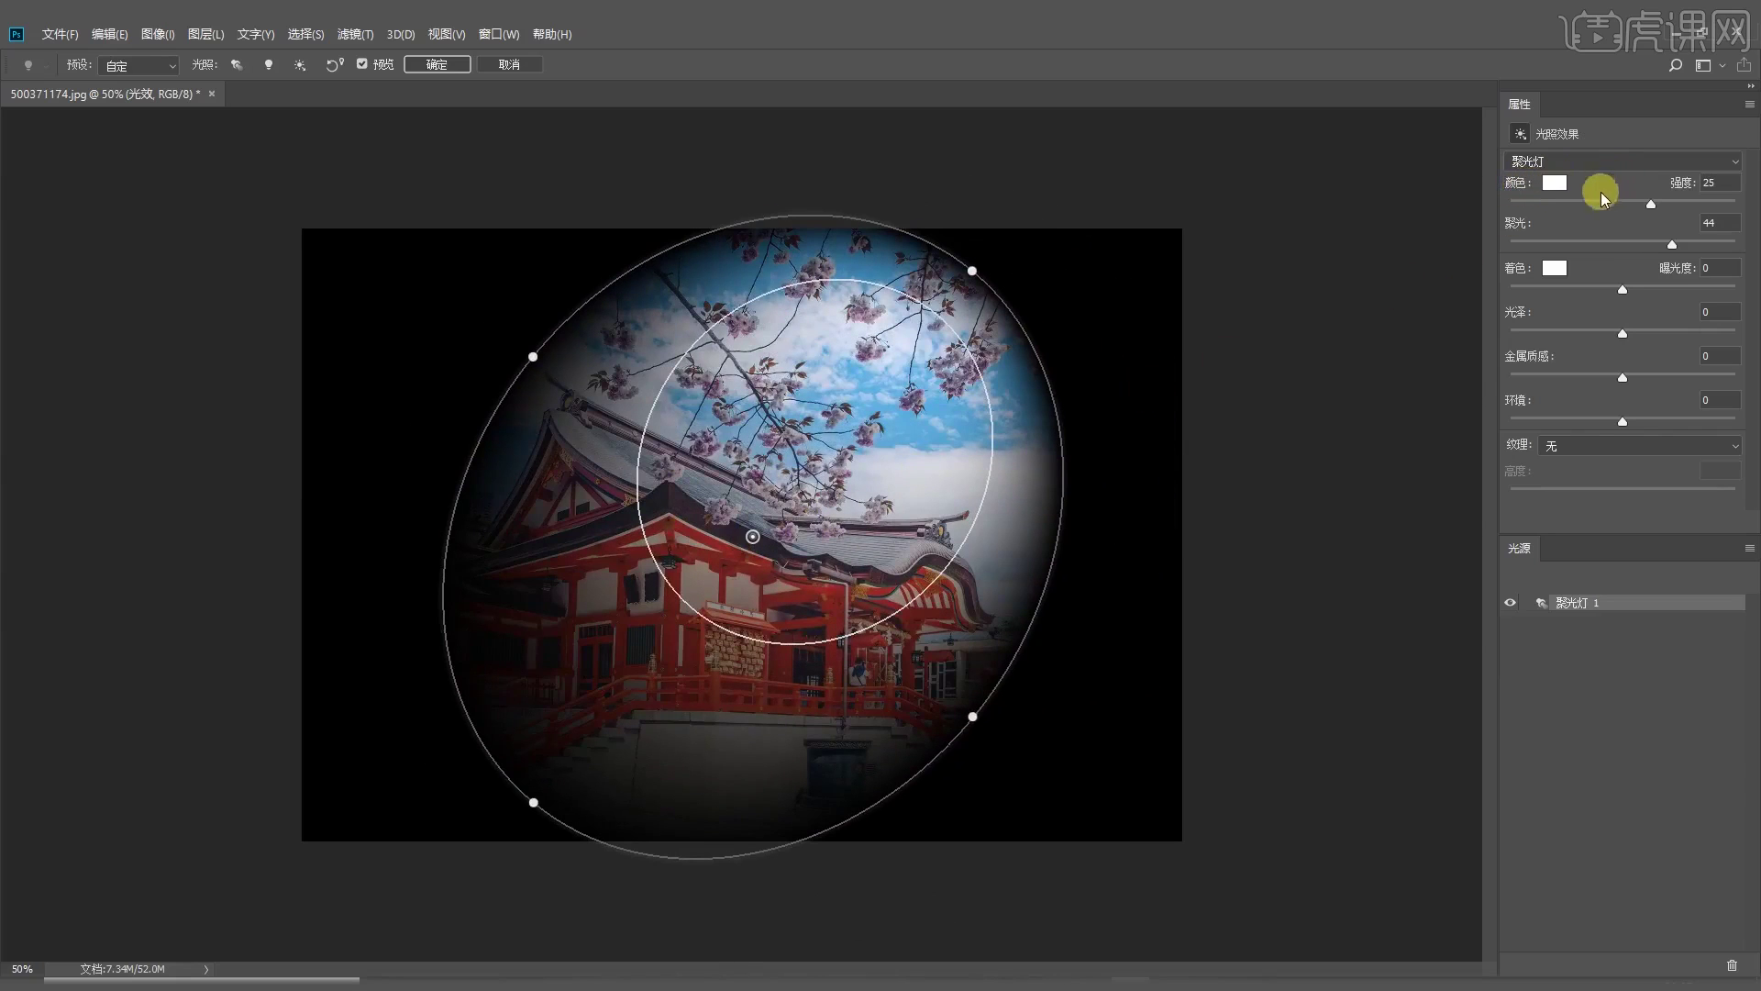
pyautogui.click(1560, 186)
pyautogui.moveTo(944, 621)
pyautogui.mouseDown()
pyautogui.moveTo(994, 590)
pyautogui.moveTo(980, 645)
pyautogui.moveTo(874, 601)
pyautogui.mouseUp()
pyautogui.click(1025, 784)
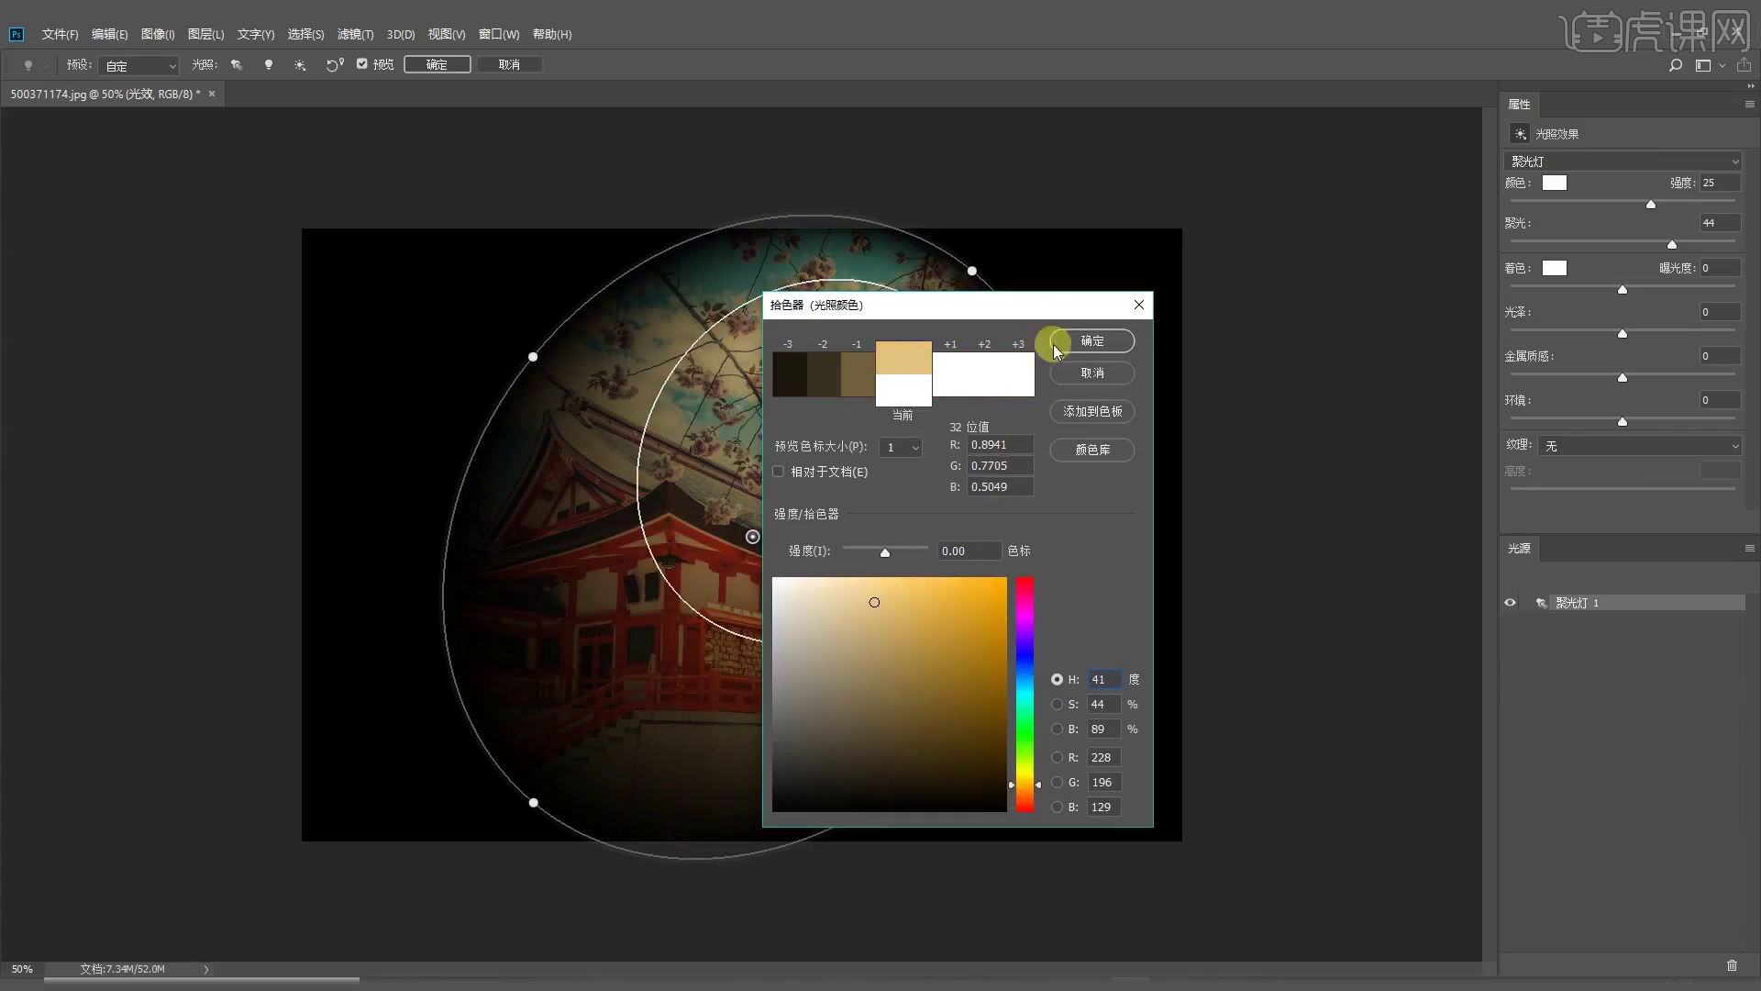
pyautogui.click(1082, 341)
# Rotate, reposition and enlarge the spotlight so its ellipse spreads across more of the photo
pyautogui.moveTo(973, 271); pyautogui.dragTo(1254, 448)
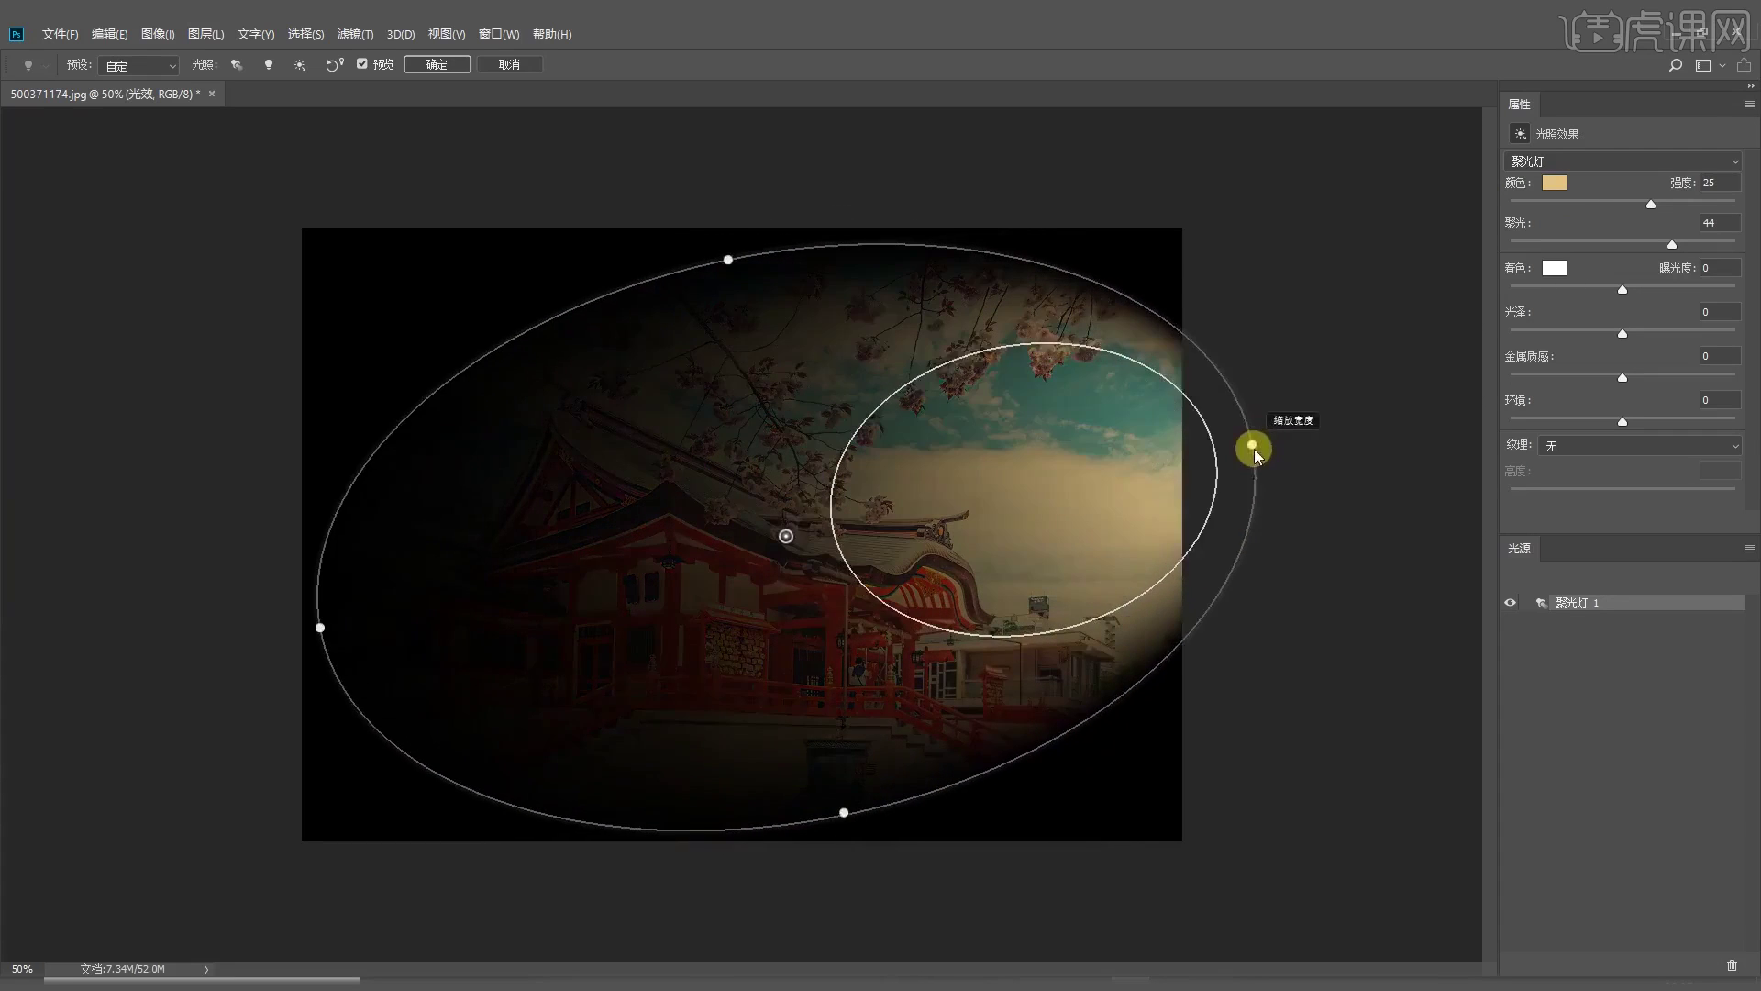
pyautogui.moveTo(786, 536); pyautogui.dragTo(645, 538)
pyautogui.moveTo(1113, 455); pyautogui.dragTo(1161, 427)
pyautogui.moveTo(600, 268); pyautogui.dragTo(575, 187)
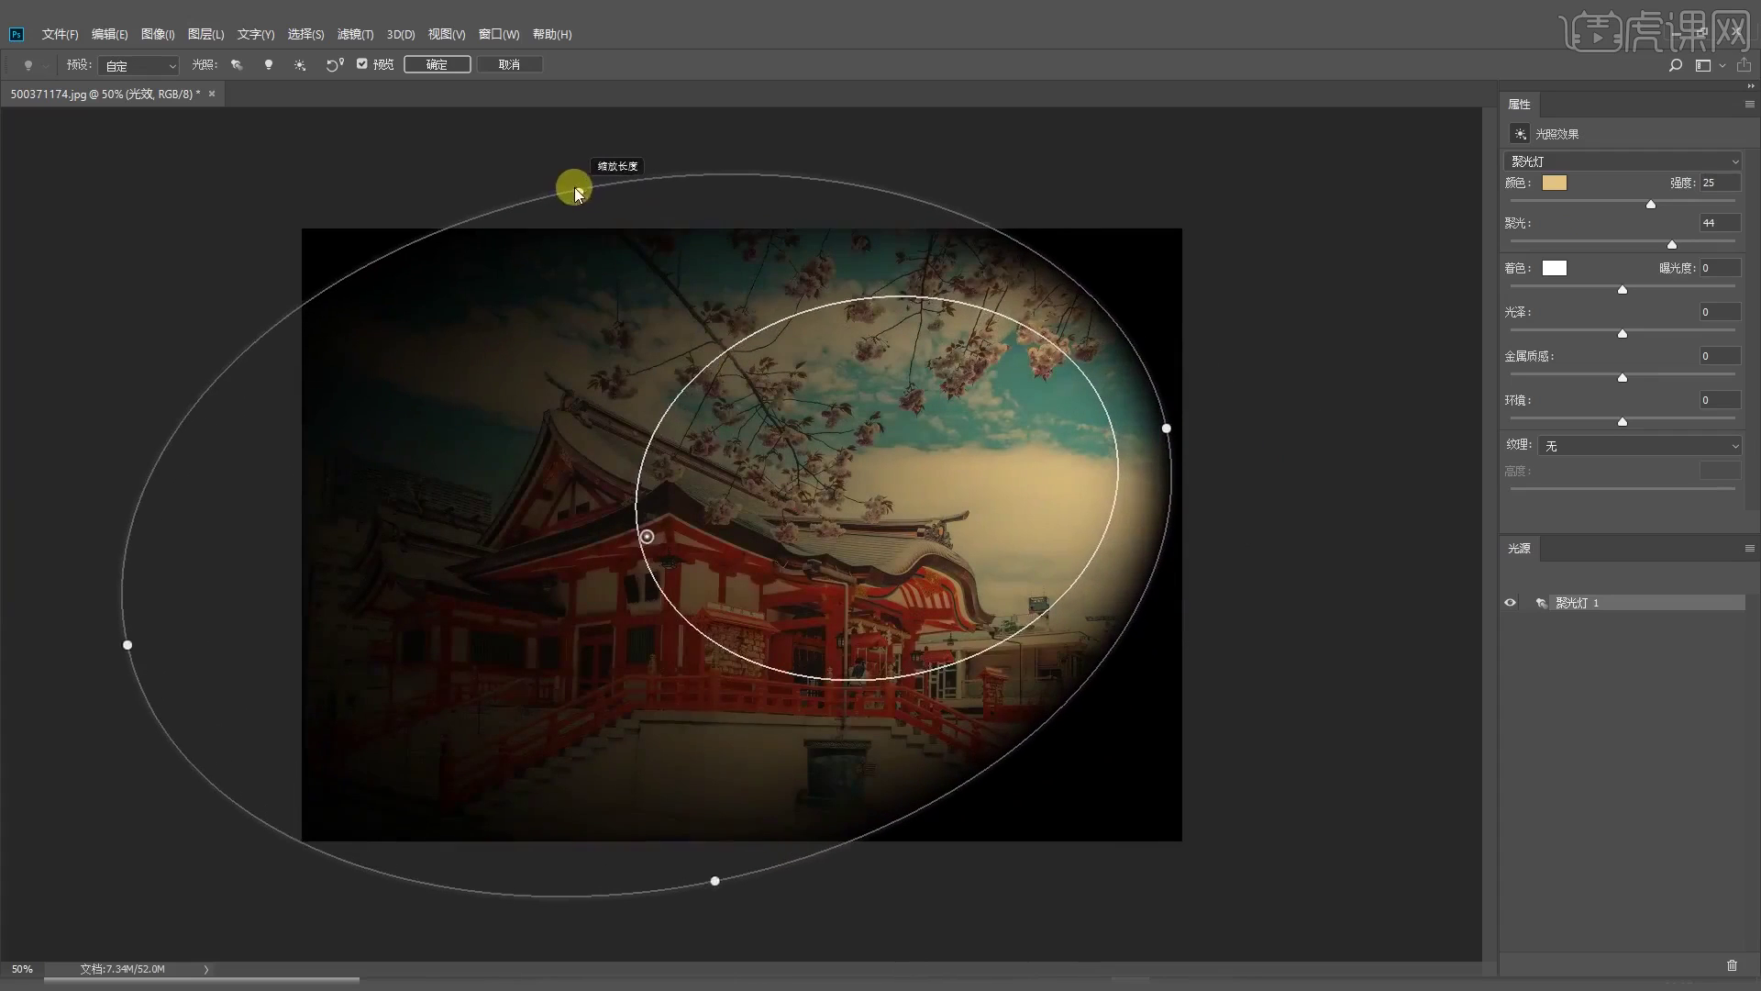
pyautogui.moveTo(910, 461); pyautogui.dragTo(1019, 446)
# Set the spotlight's intensity to 34, hotspot to 67 and exposure to 5, and enlarge it beyond the photo's edges
pyautogui.moveTo(1652, 204); pyautogui.dragTo(1698, 247)
pyautogui.moveTo(821, 862); pyautogui.dragTo(932, 934)
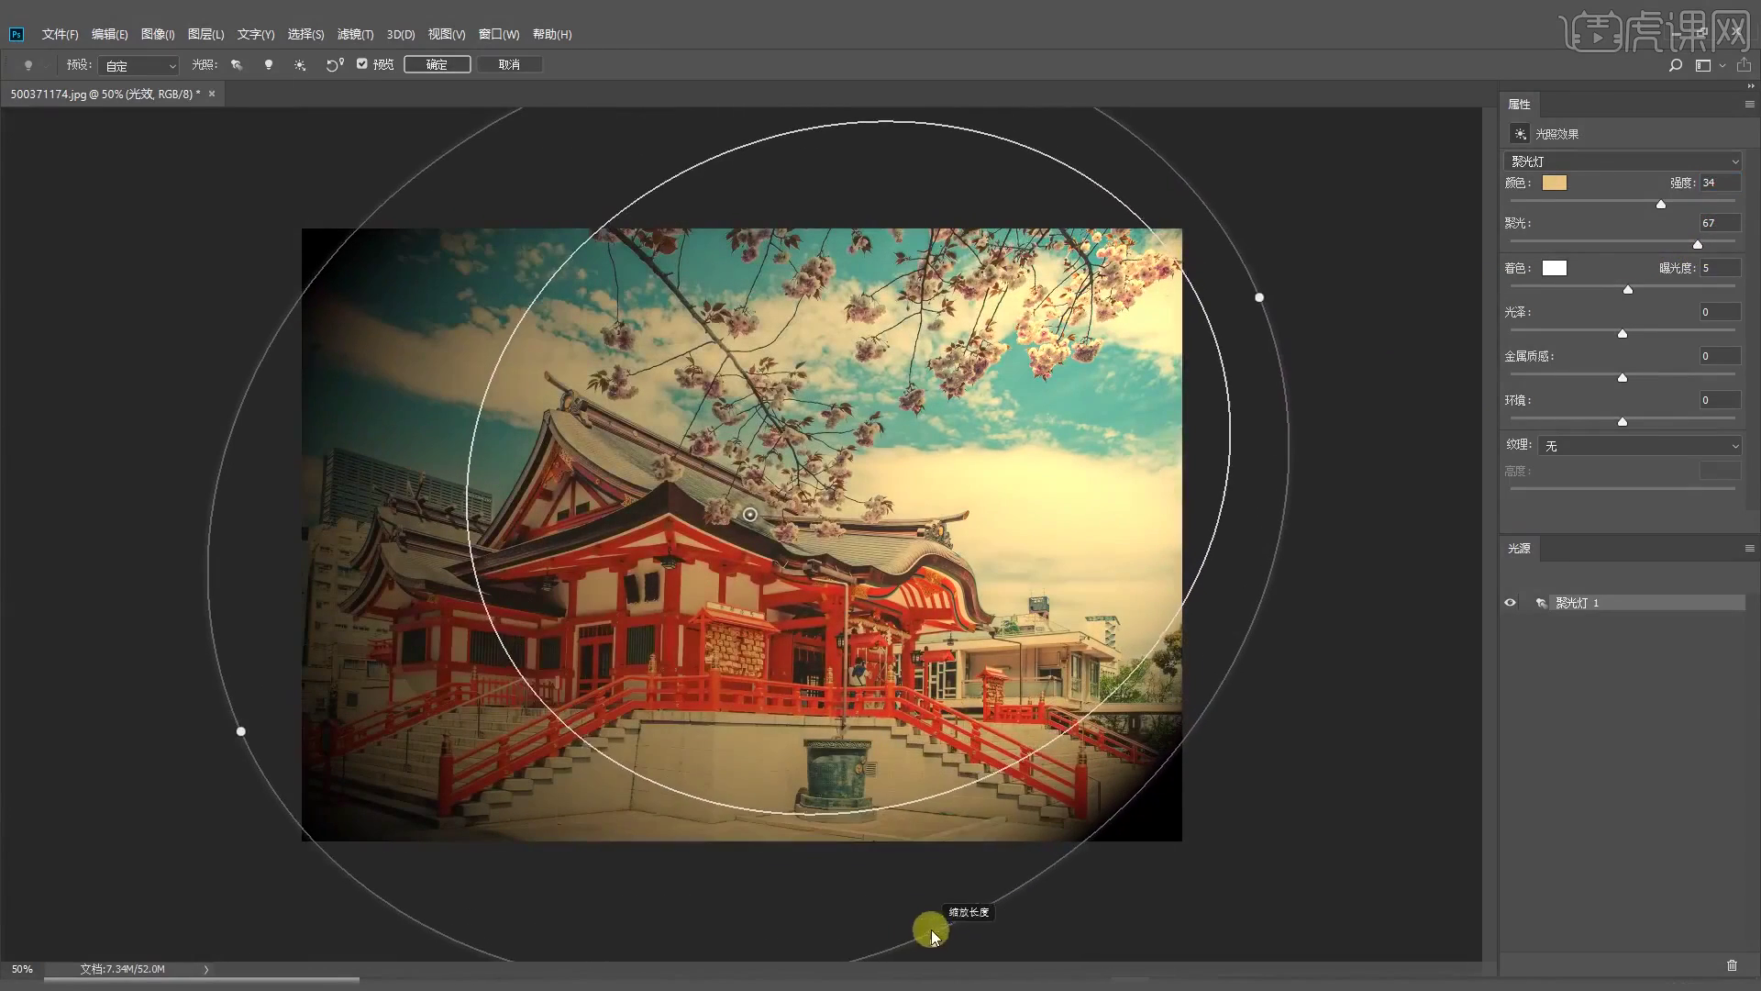
pyautogui.moveTo(1264, 290); pyautogui.dragTo(1285, 248)
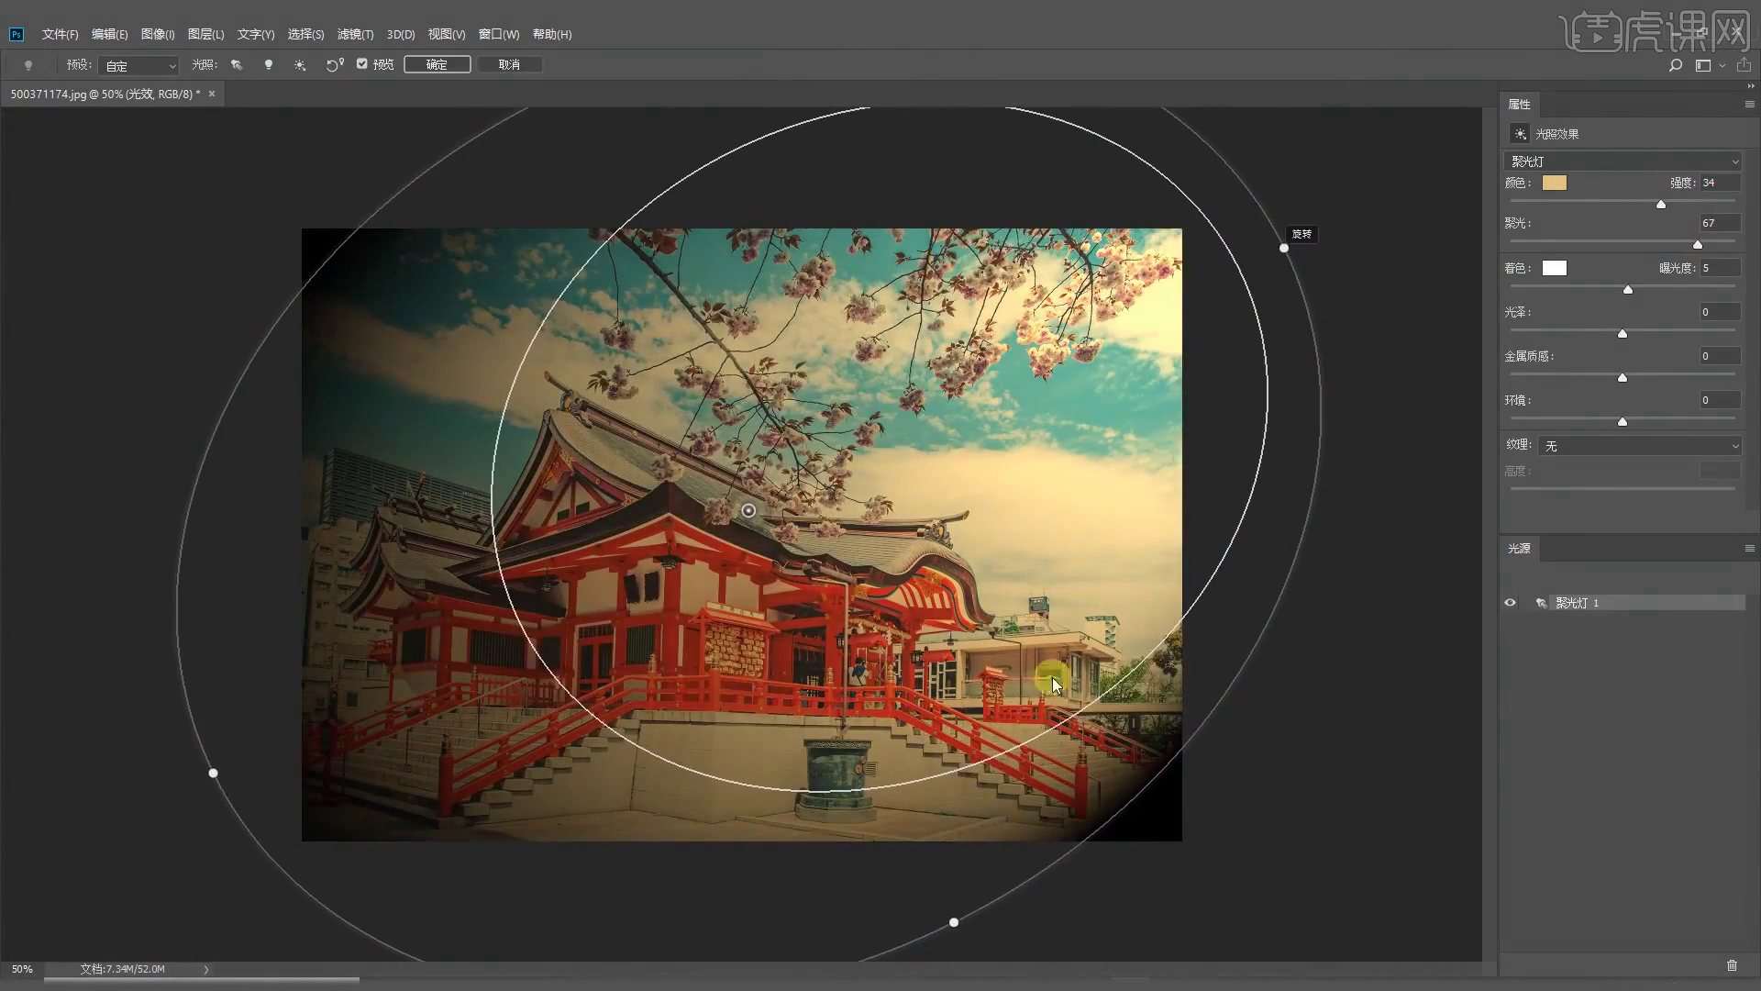
pyautogui.moveTo(954, 921); pyautogui.dragTo(1089, 917)
pyautogui.moveTo(1251, 157); pyautogui.dragTo(1375, 438)
pyautogui.click(748, 514)
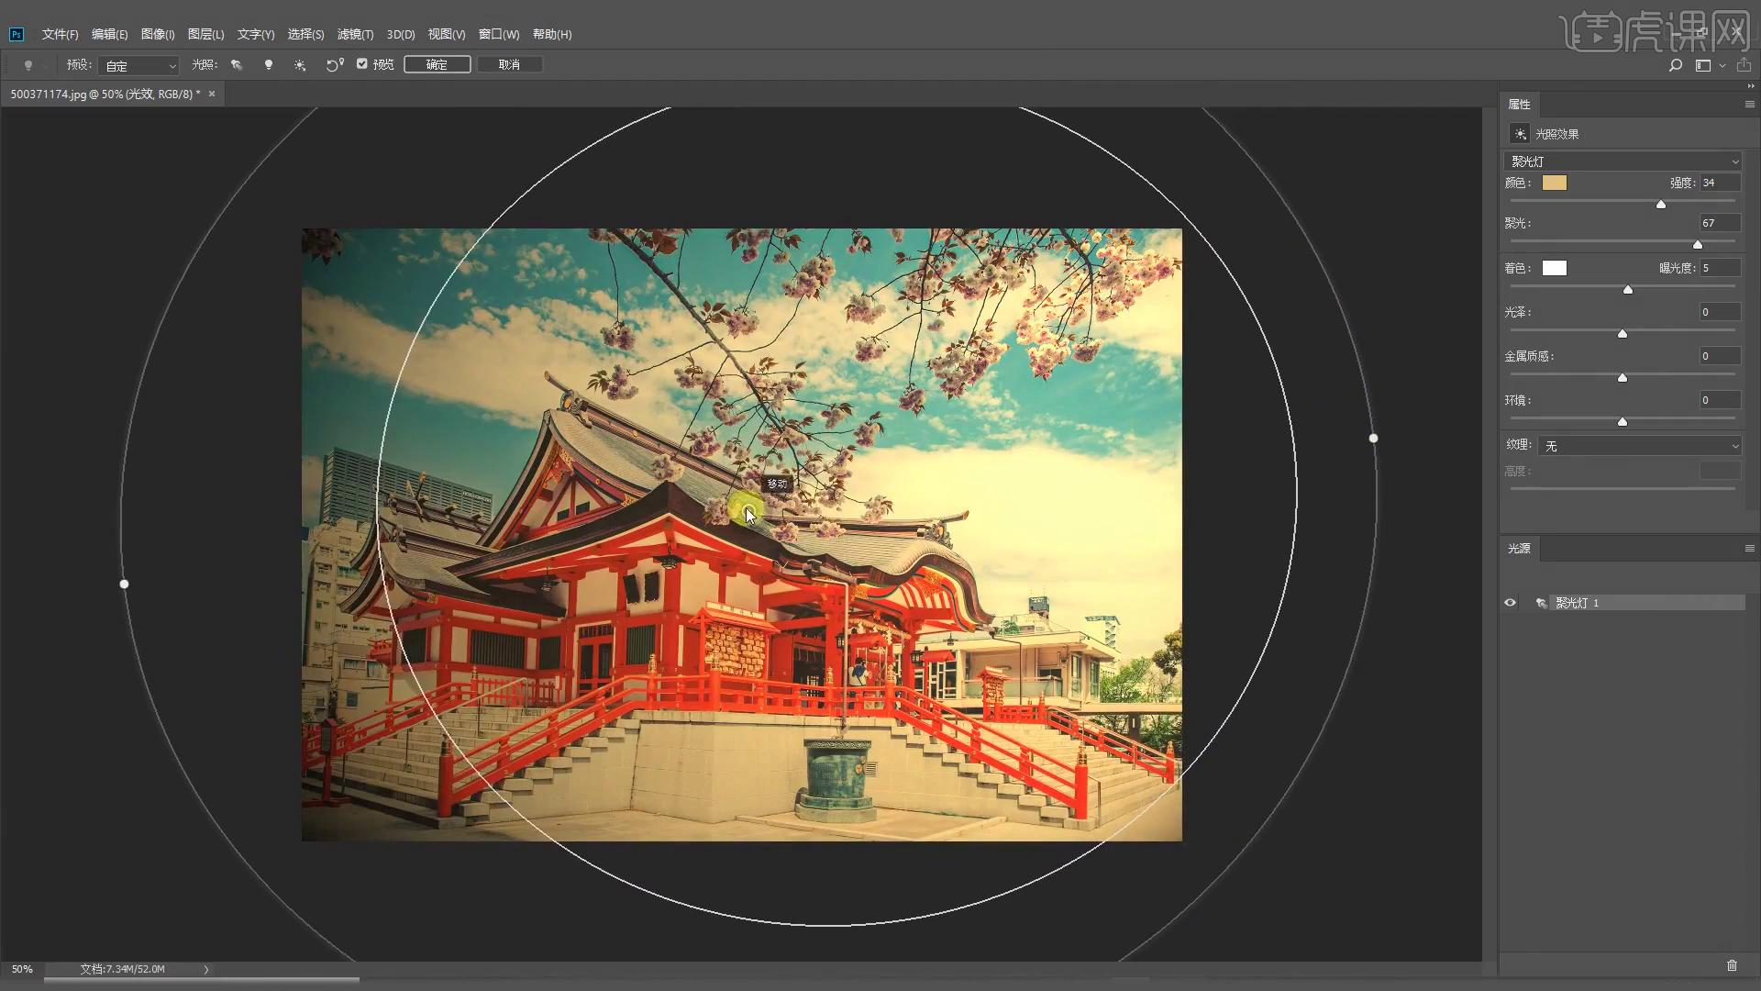
# Apply the lighting effects and compare the photo with and without the smart filter
pyautogui.click(454, 66)
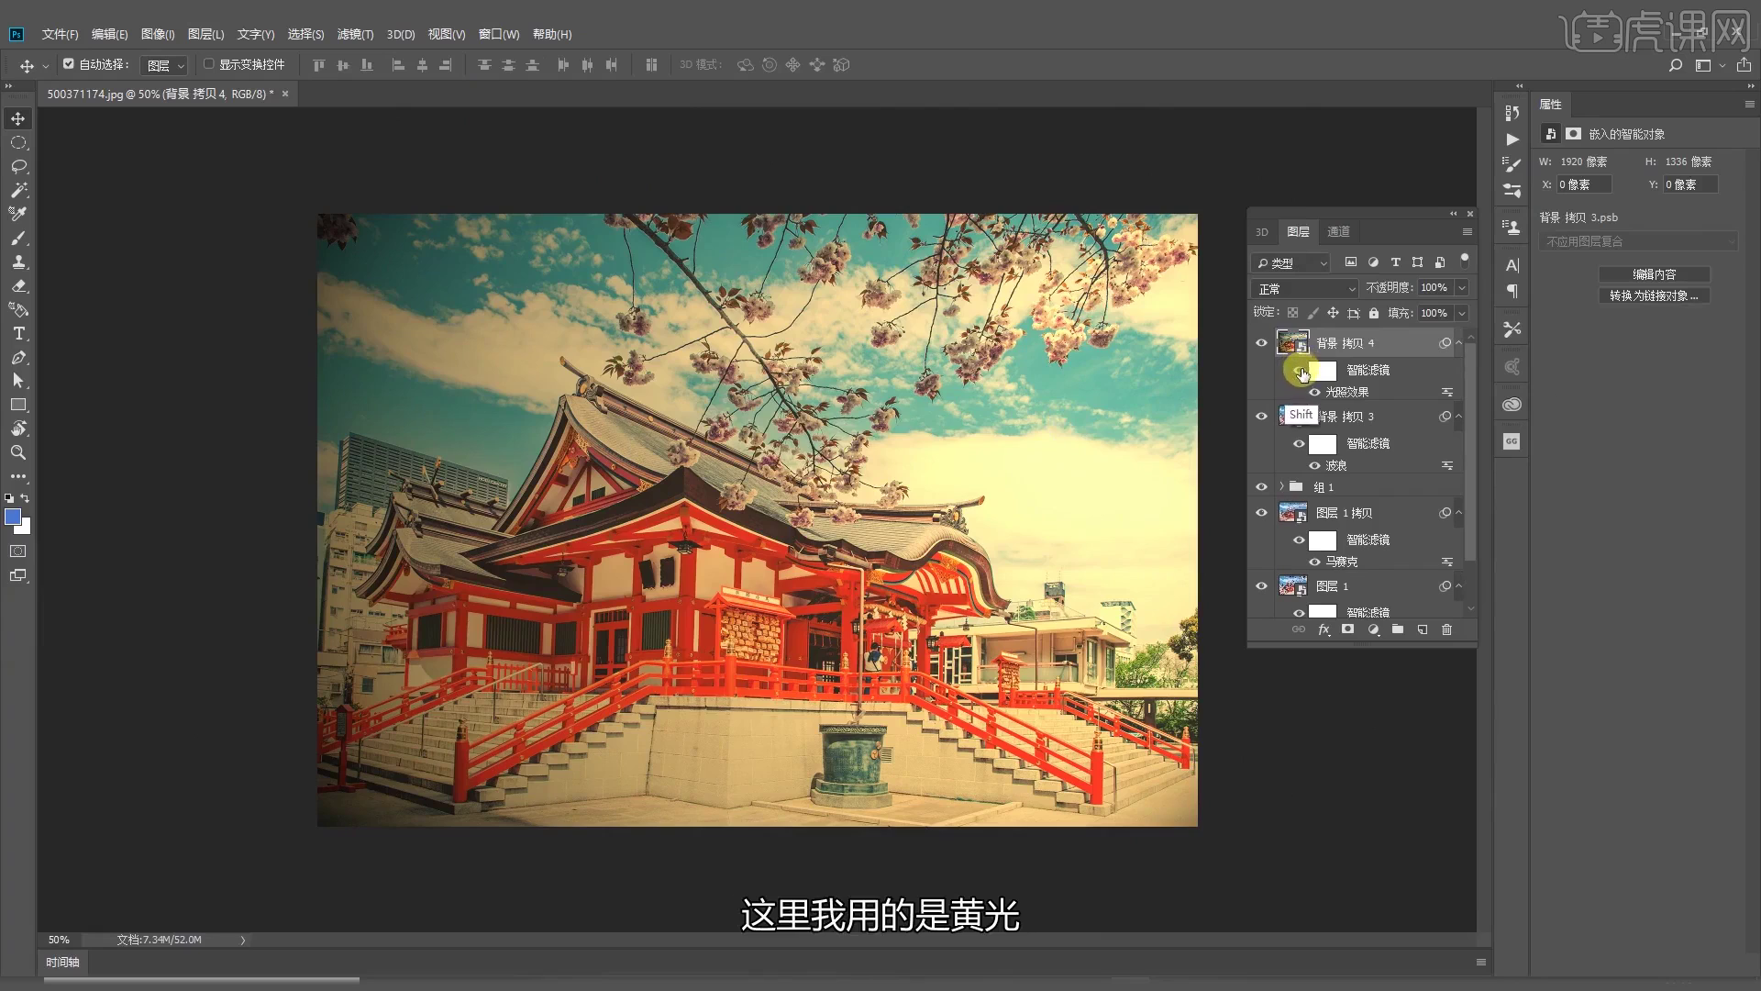
pyautogui.keyDown('shift'); pyautogui.click(1302, 372); pyautogui.keyUp('shift')
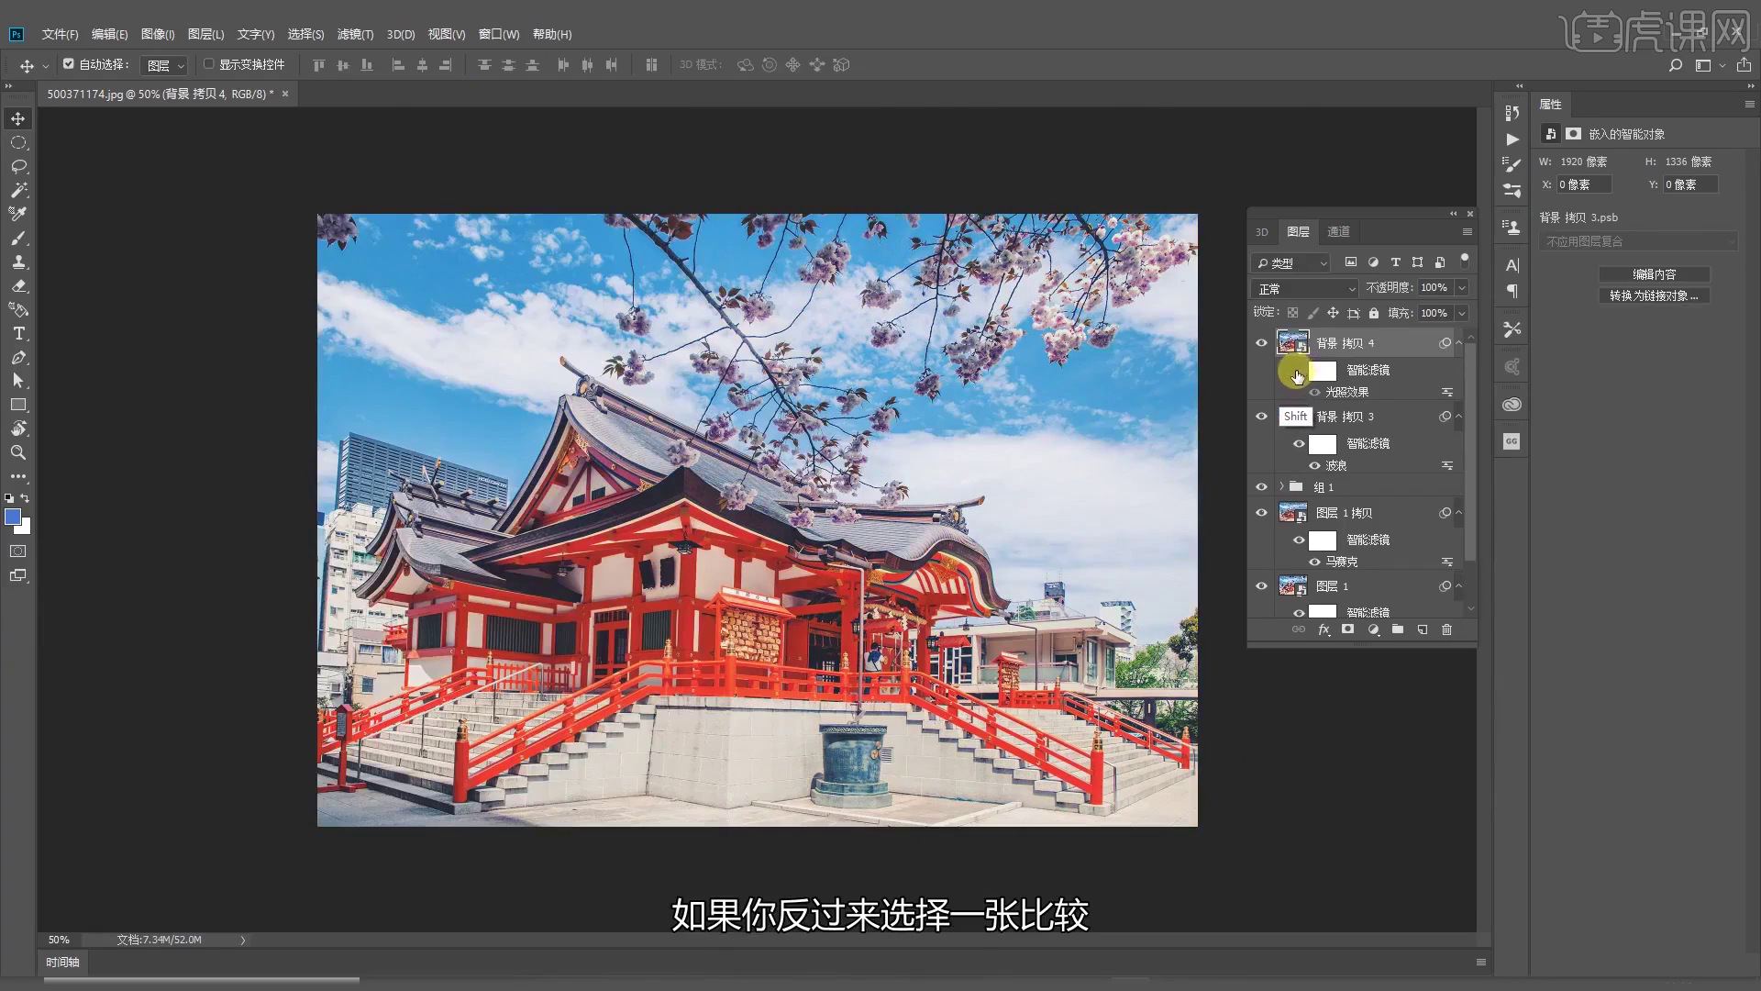
pyautogui.keyDown('shift'); pyautogui.click(1296, 371); pyautogui.keyUp('shift')
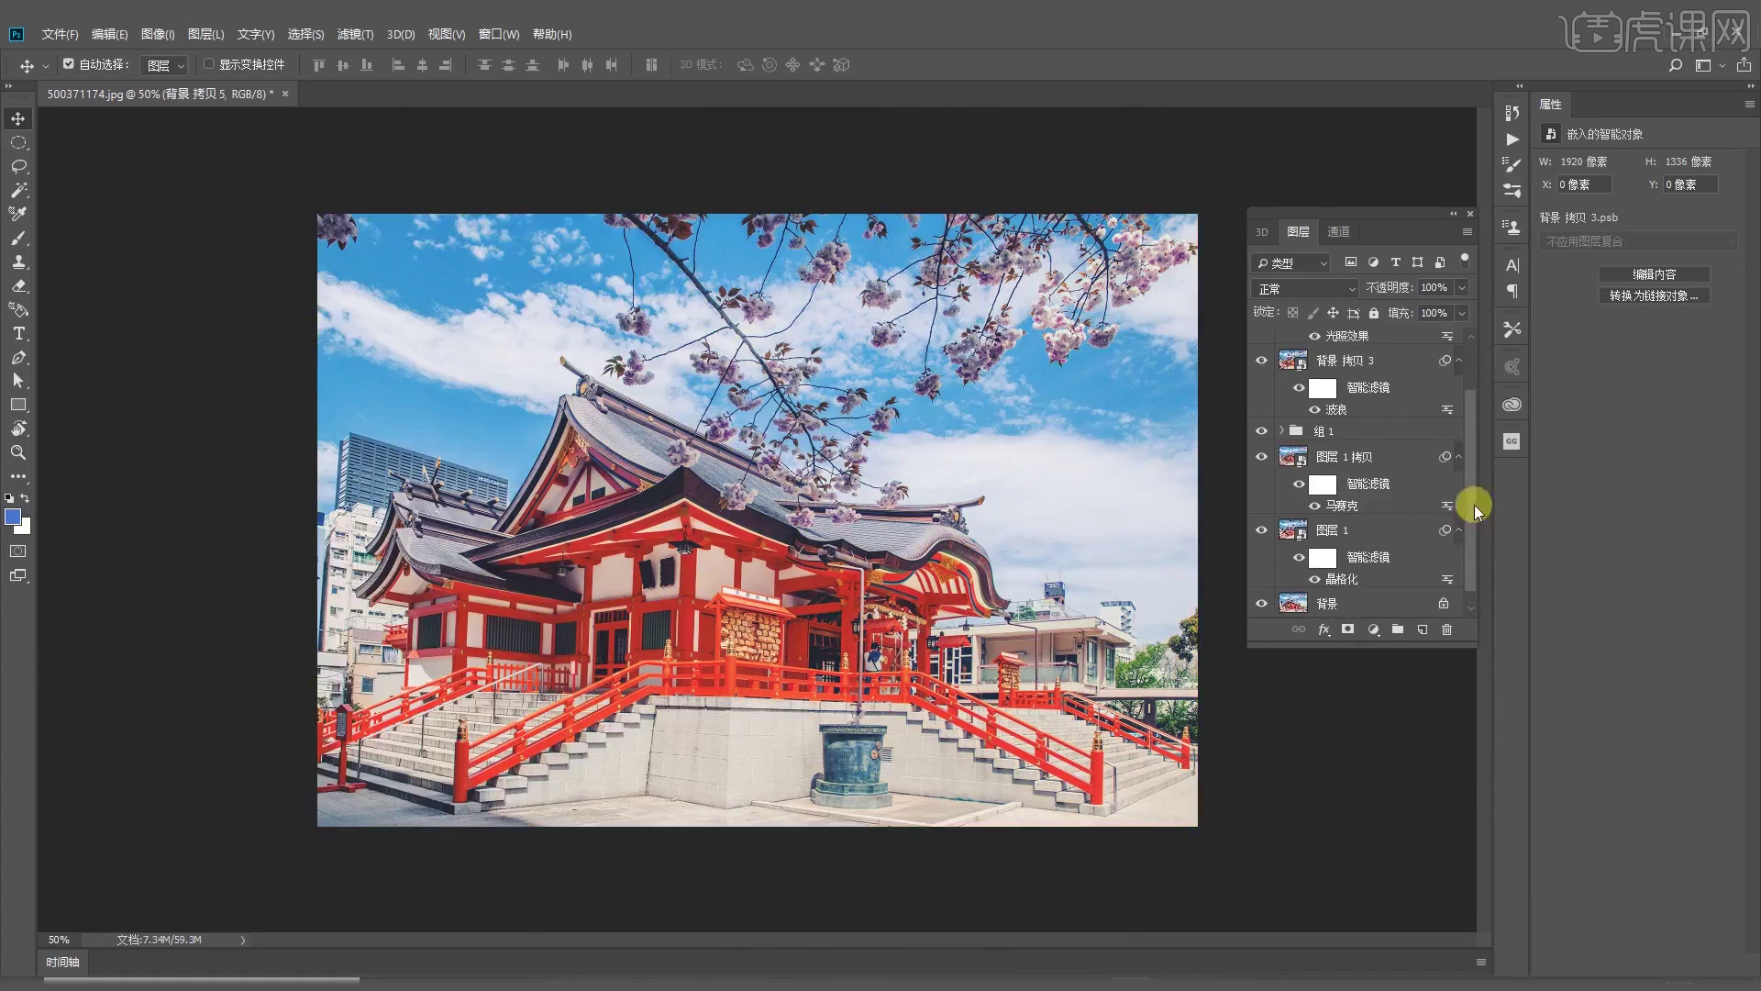
# Open the Filter Gallery for the unfiltered top copy and expand the Artistic, Texture and Sketch groups
pyautogui.scroll(2, 1463, 440)
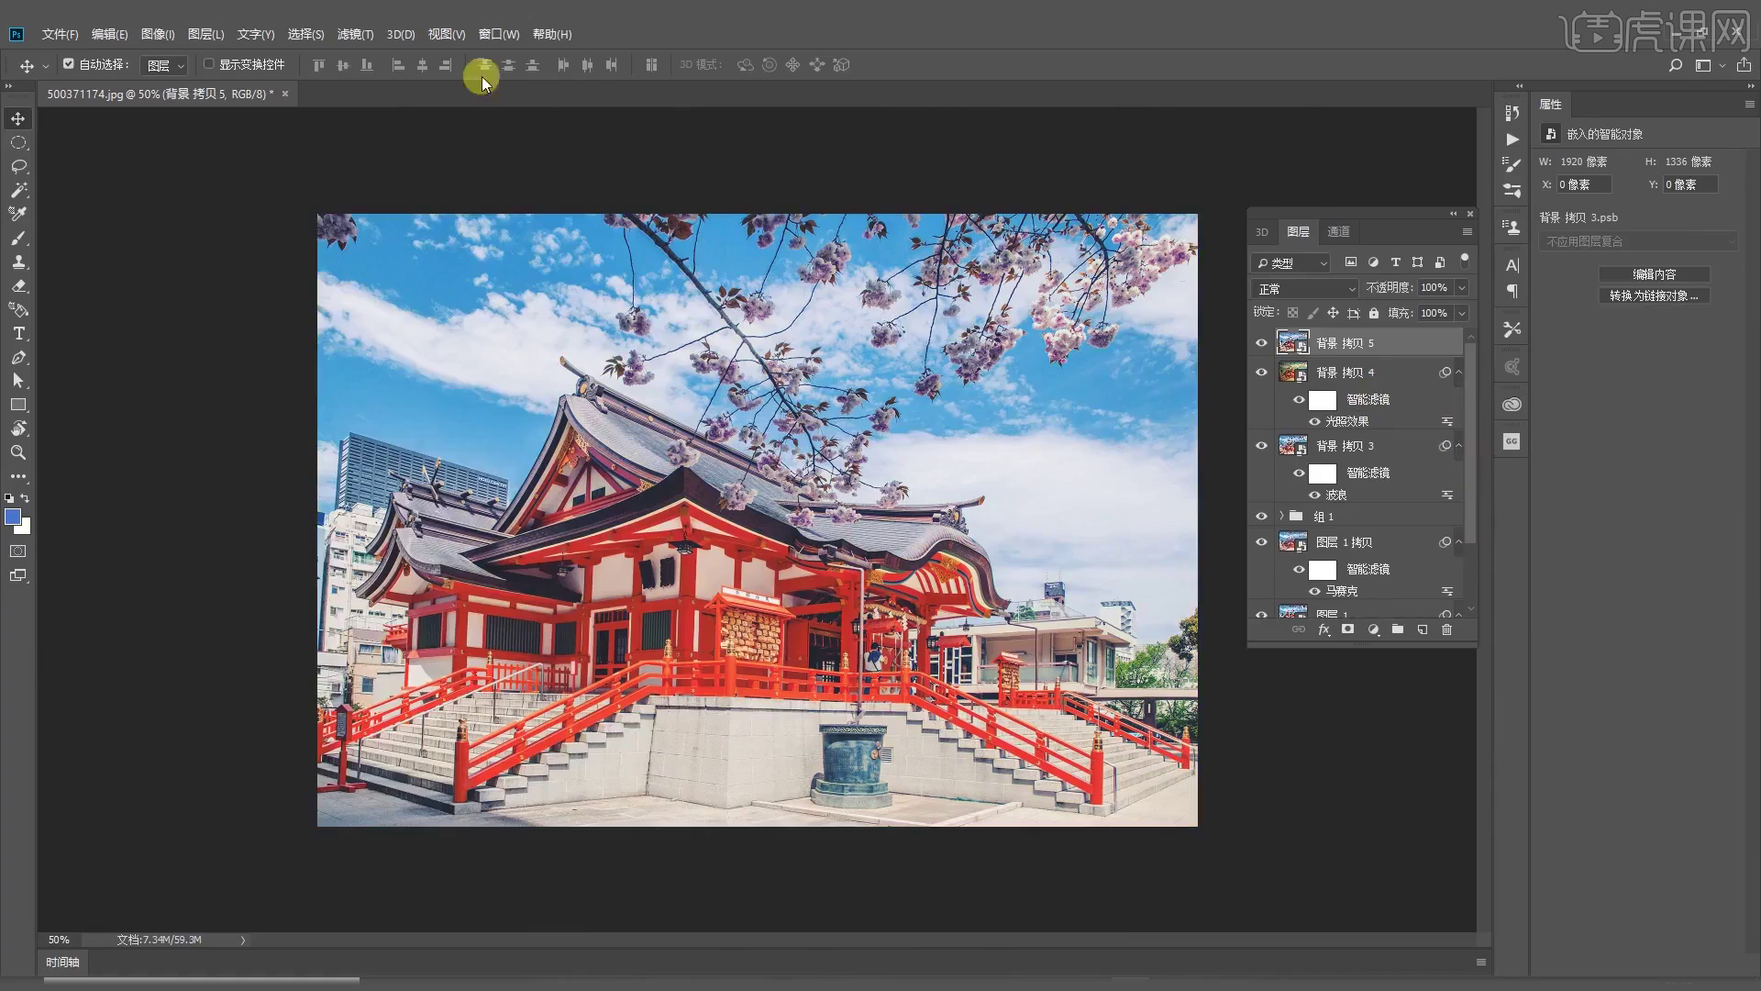
pyautogui.click(356, 35)
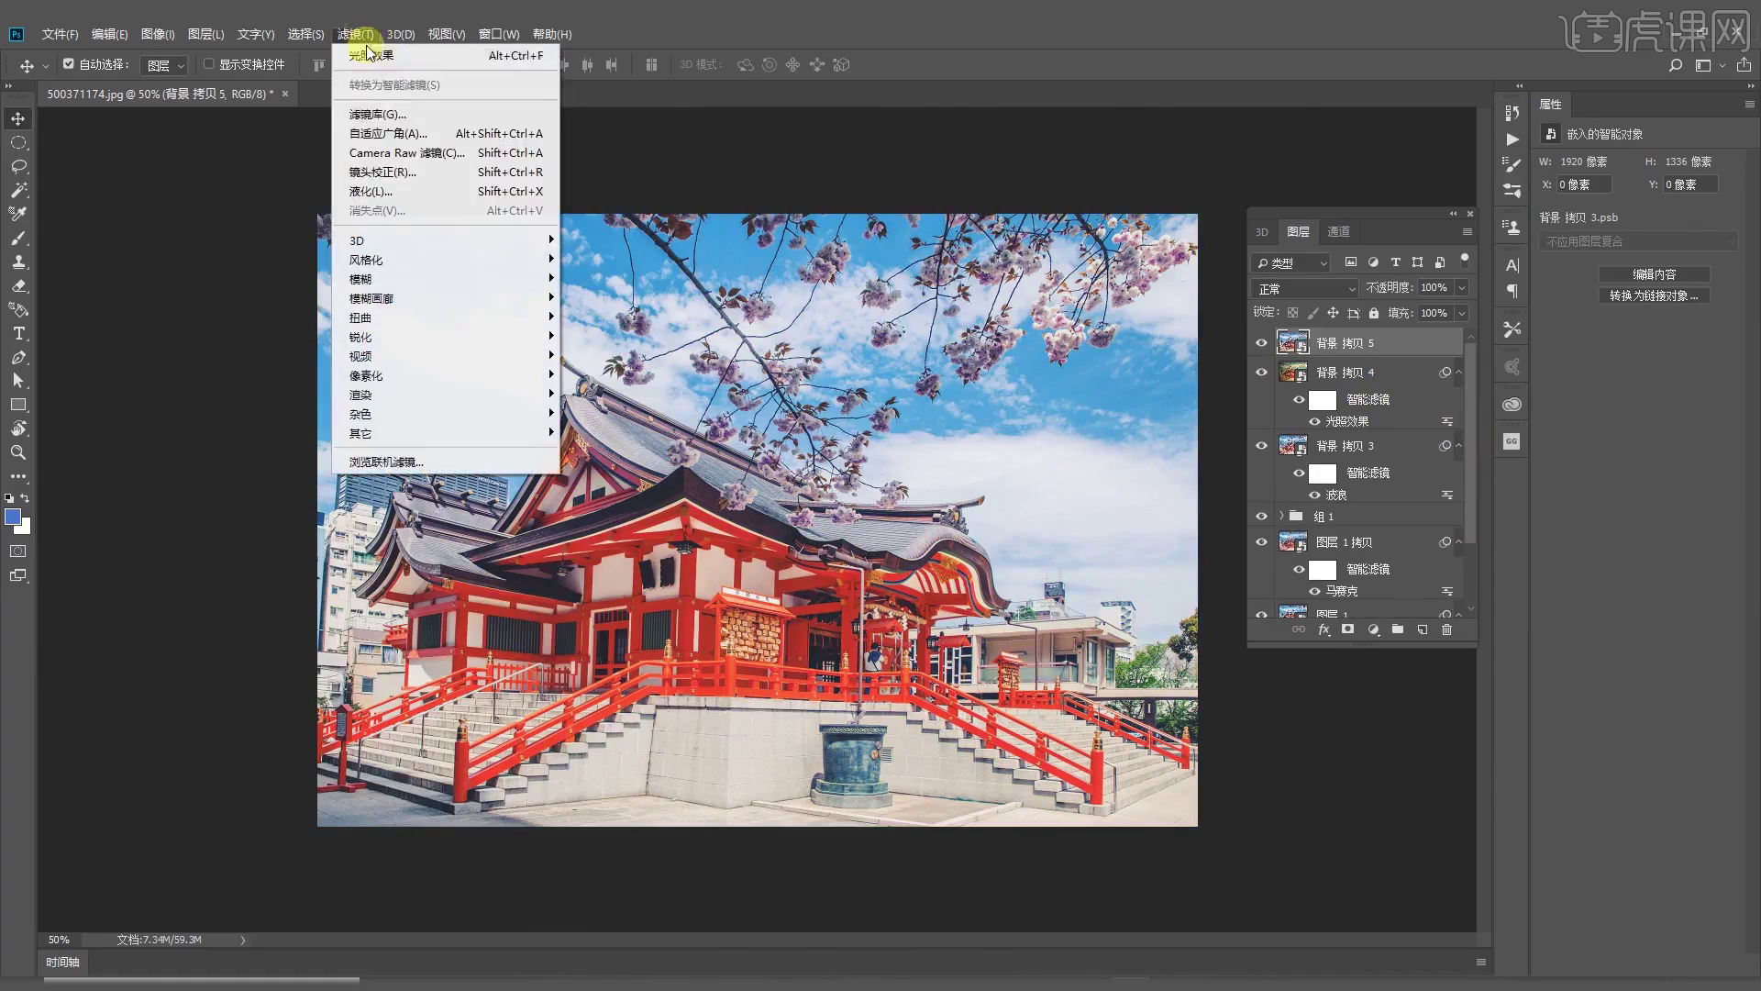
pyautogui.click(393, 115)
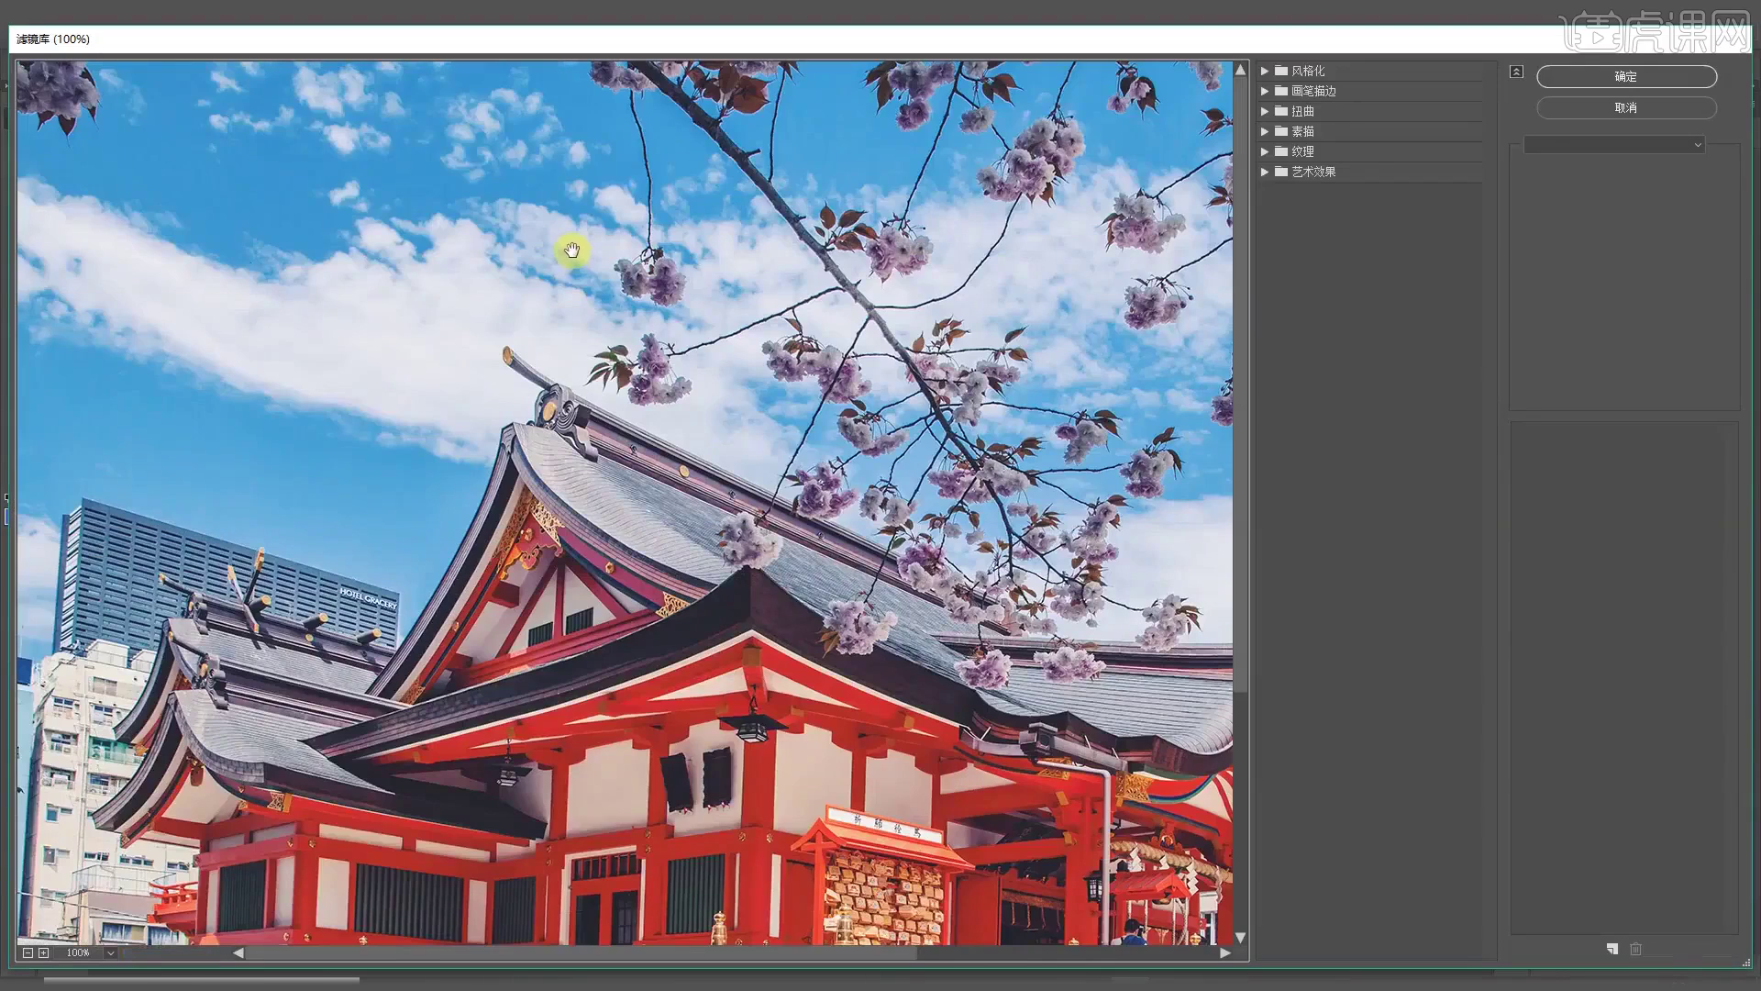
pyautogui.moveTo(676, 511); pyautogui.dragTo(588, 392)
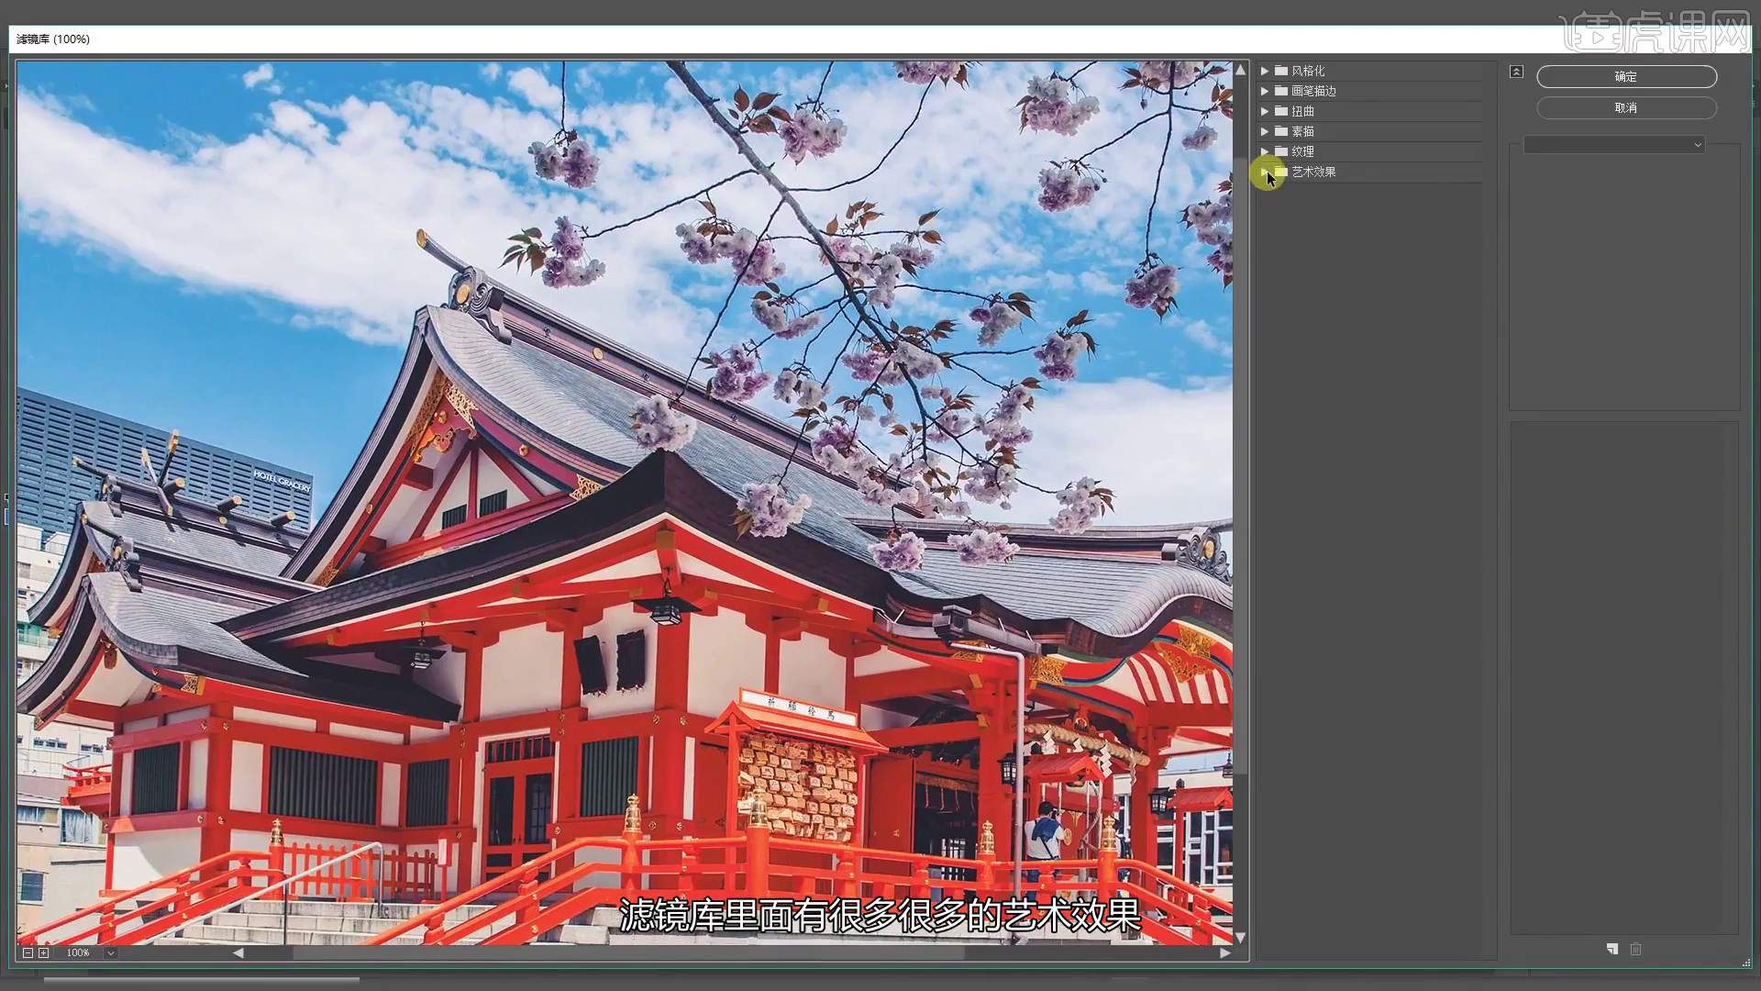
pyautogui.click(1266, 172)
pyautogui.click(1266, 153)
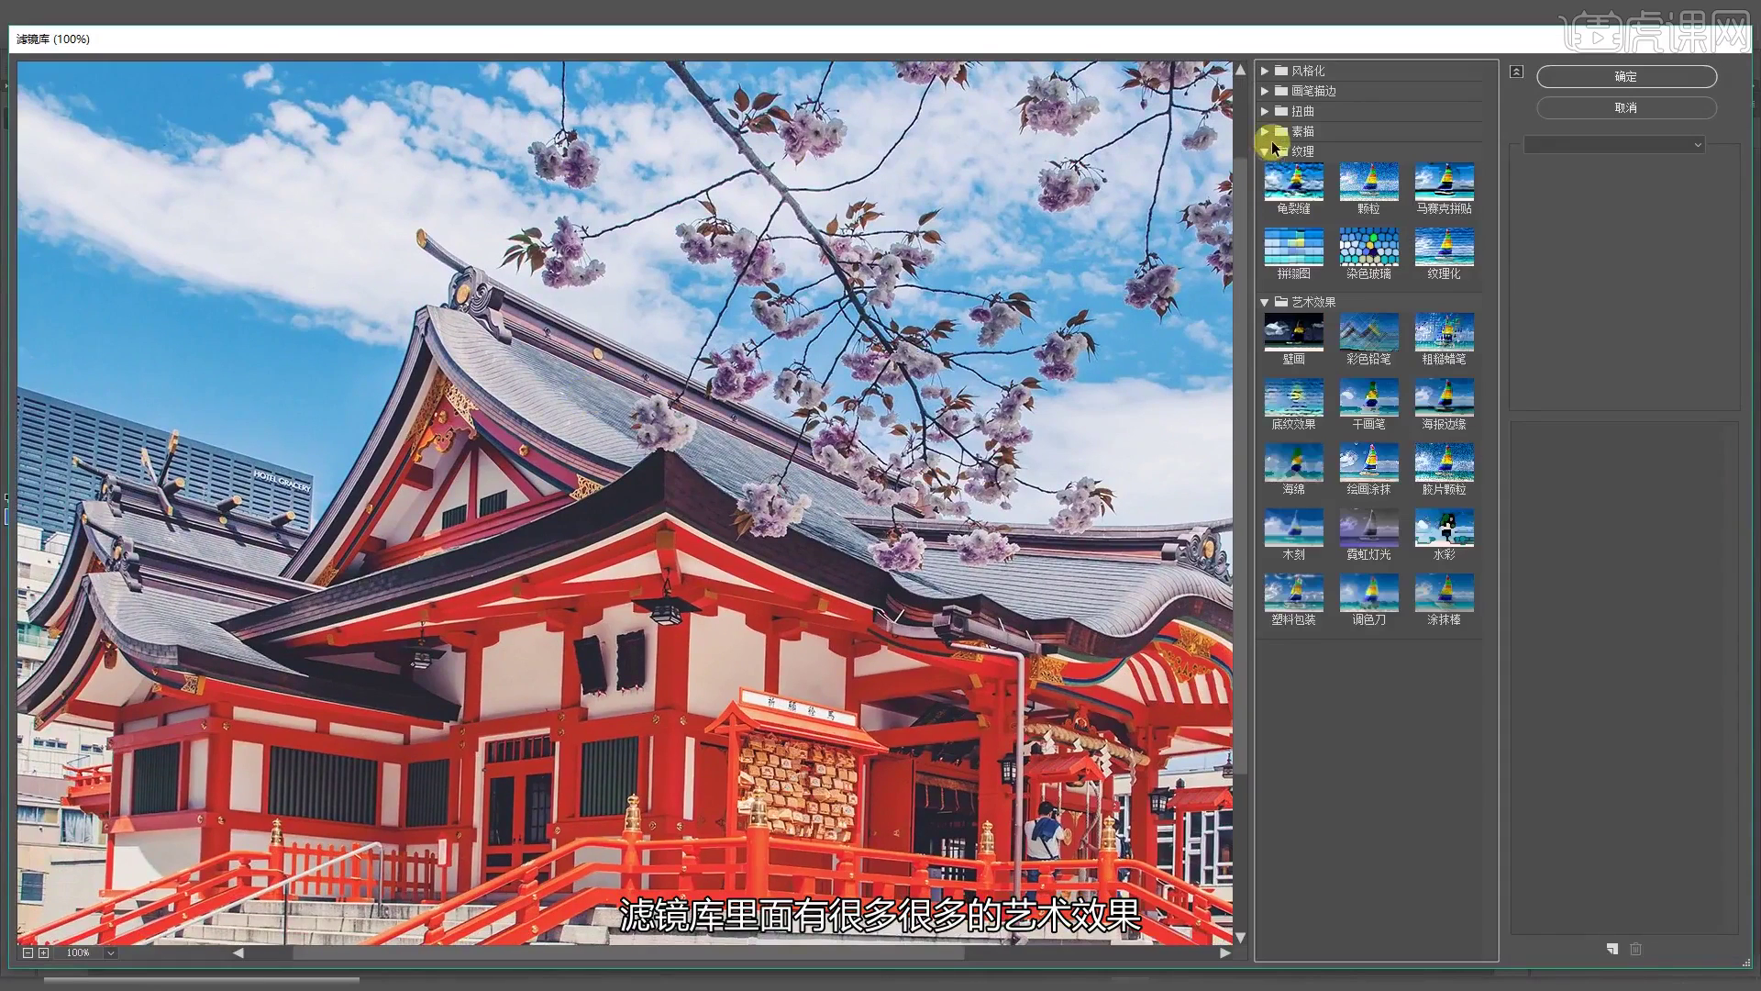
pyautogui.click(1267, 132)
# Try the Halftone Pattern, Note Paper and Graphic Pen sketch effects, with the preview reduced to 50%
pyautogui.click(1297, 170)
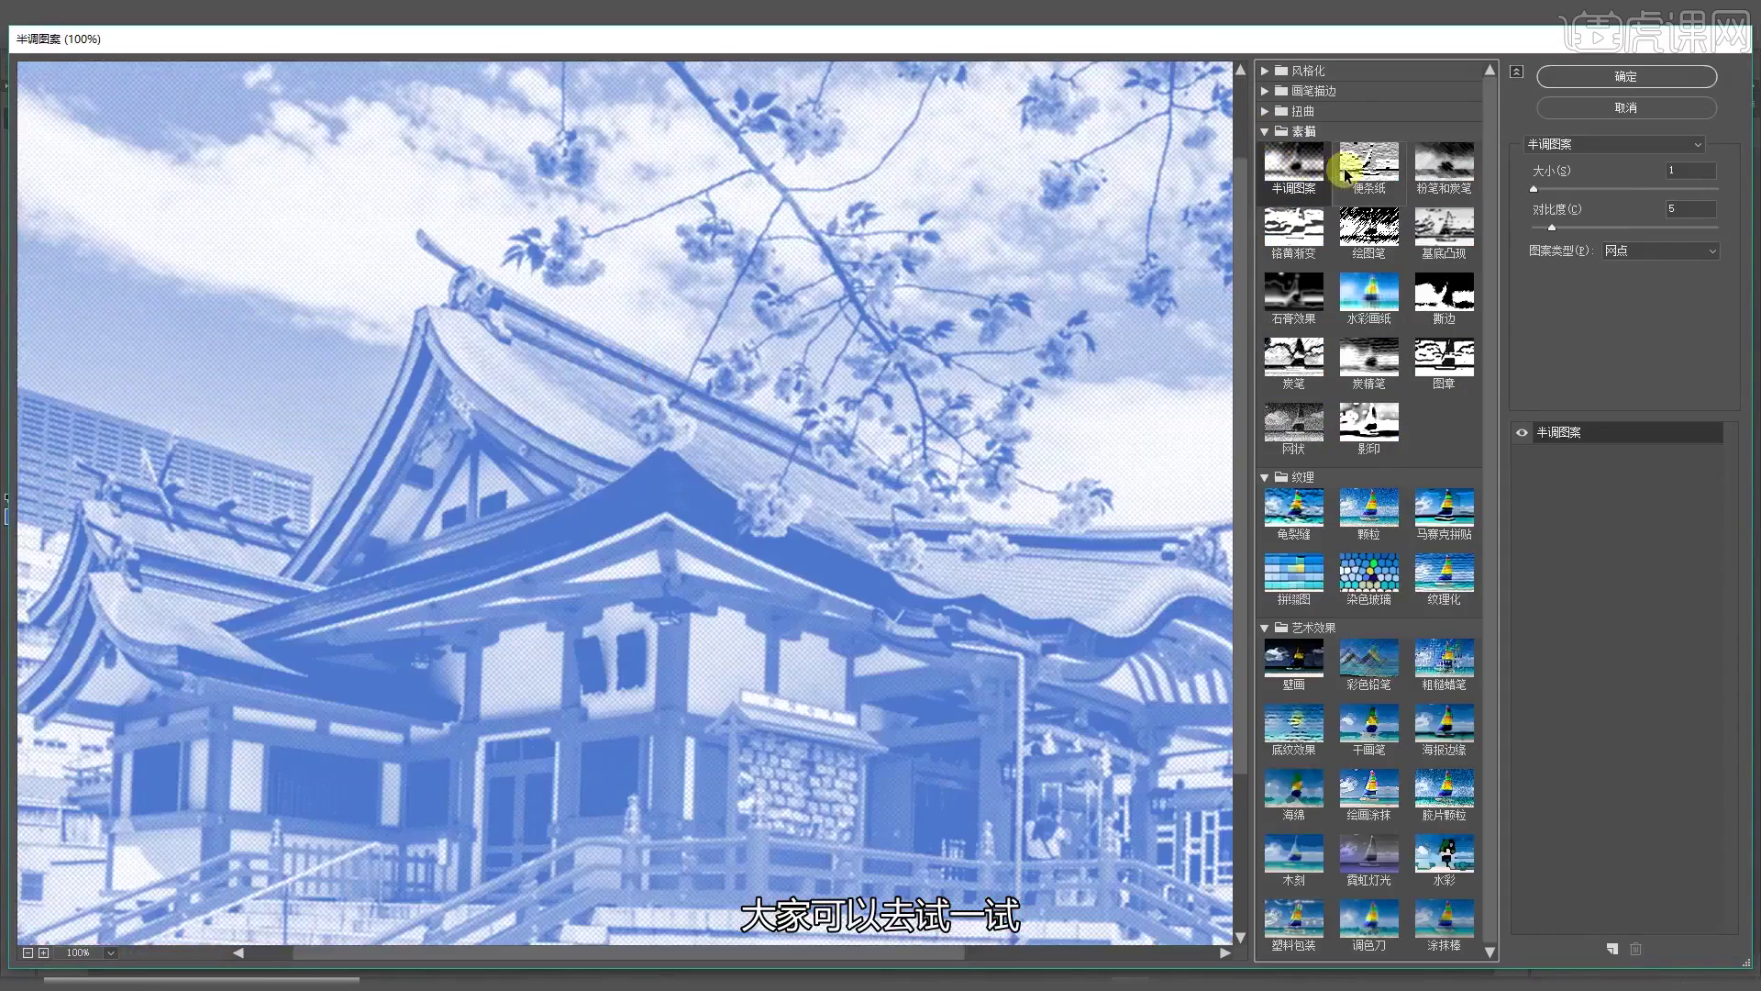
pyautogui.click(1365, 165)
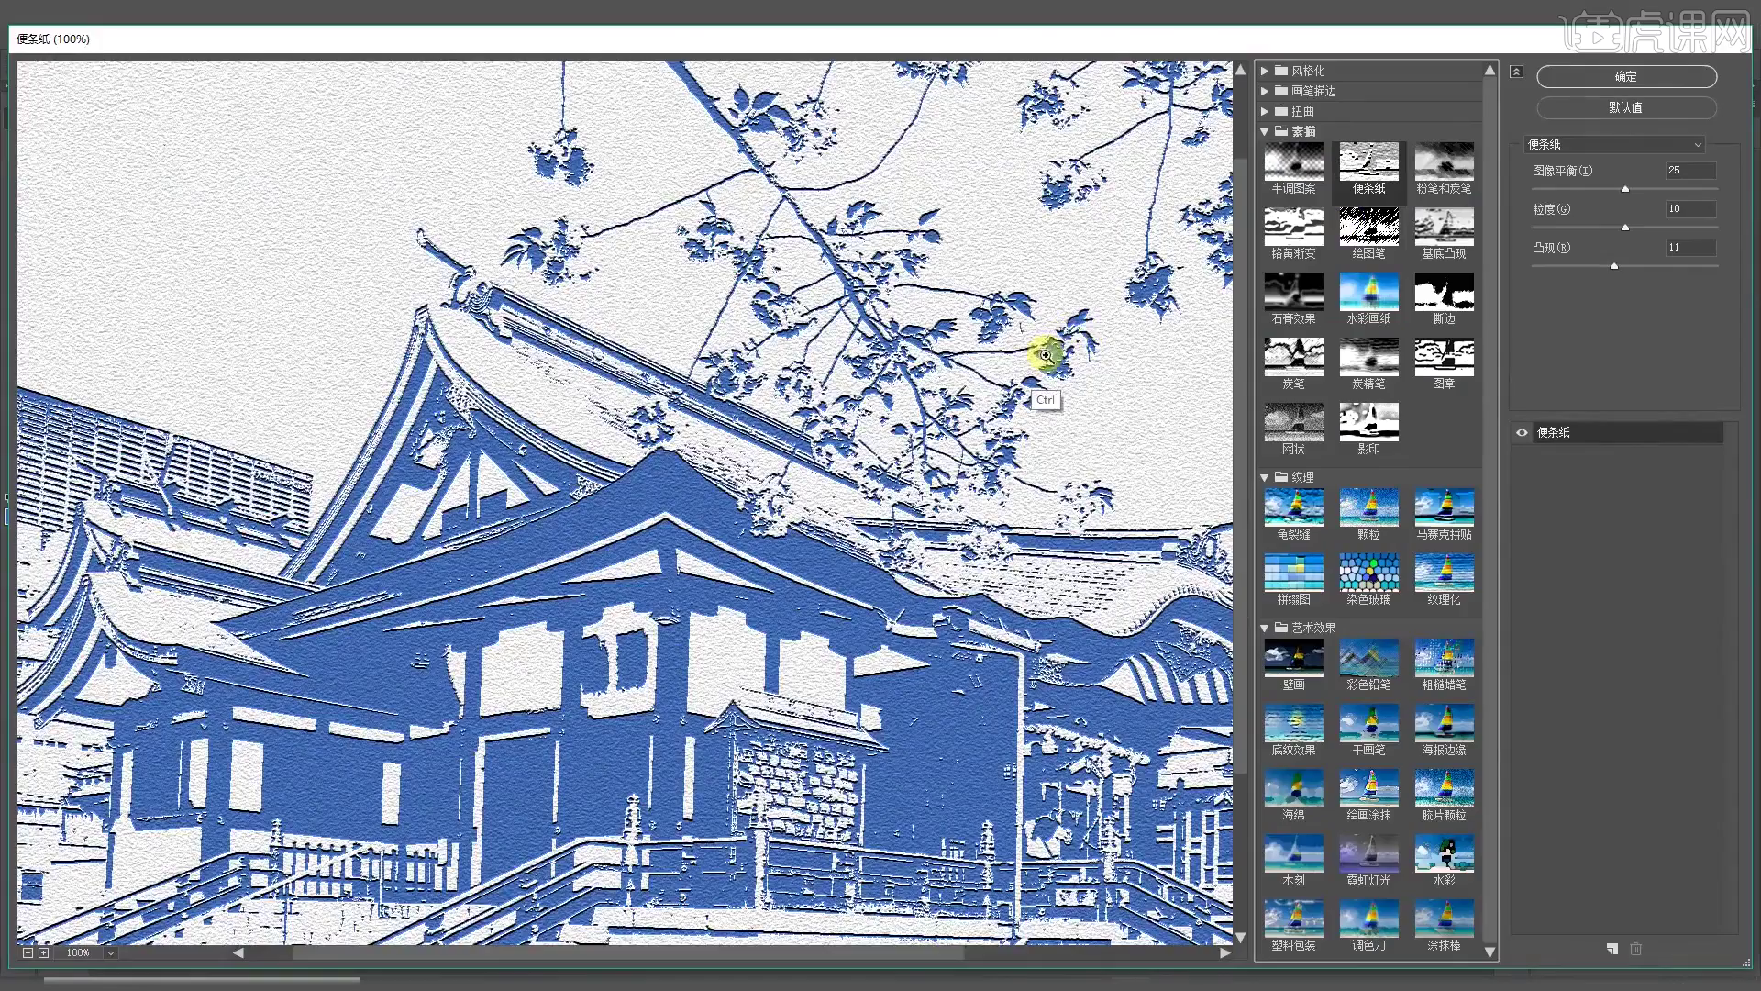
pyautogui.hotkey('ctrl', '-')
pyautogui.hotkey('ctrl', '-')
pyautogui.click(1344, 246)
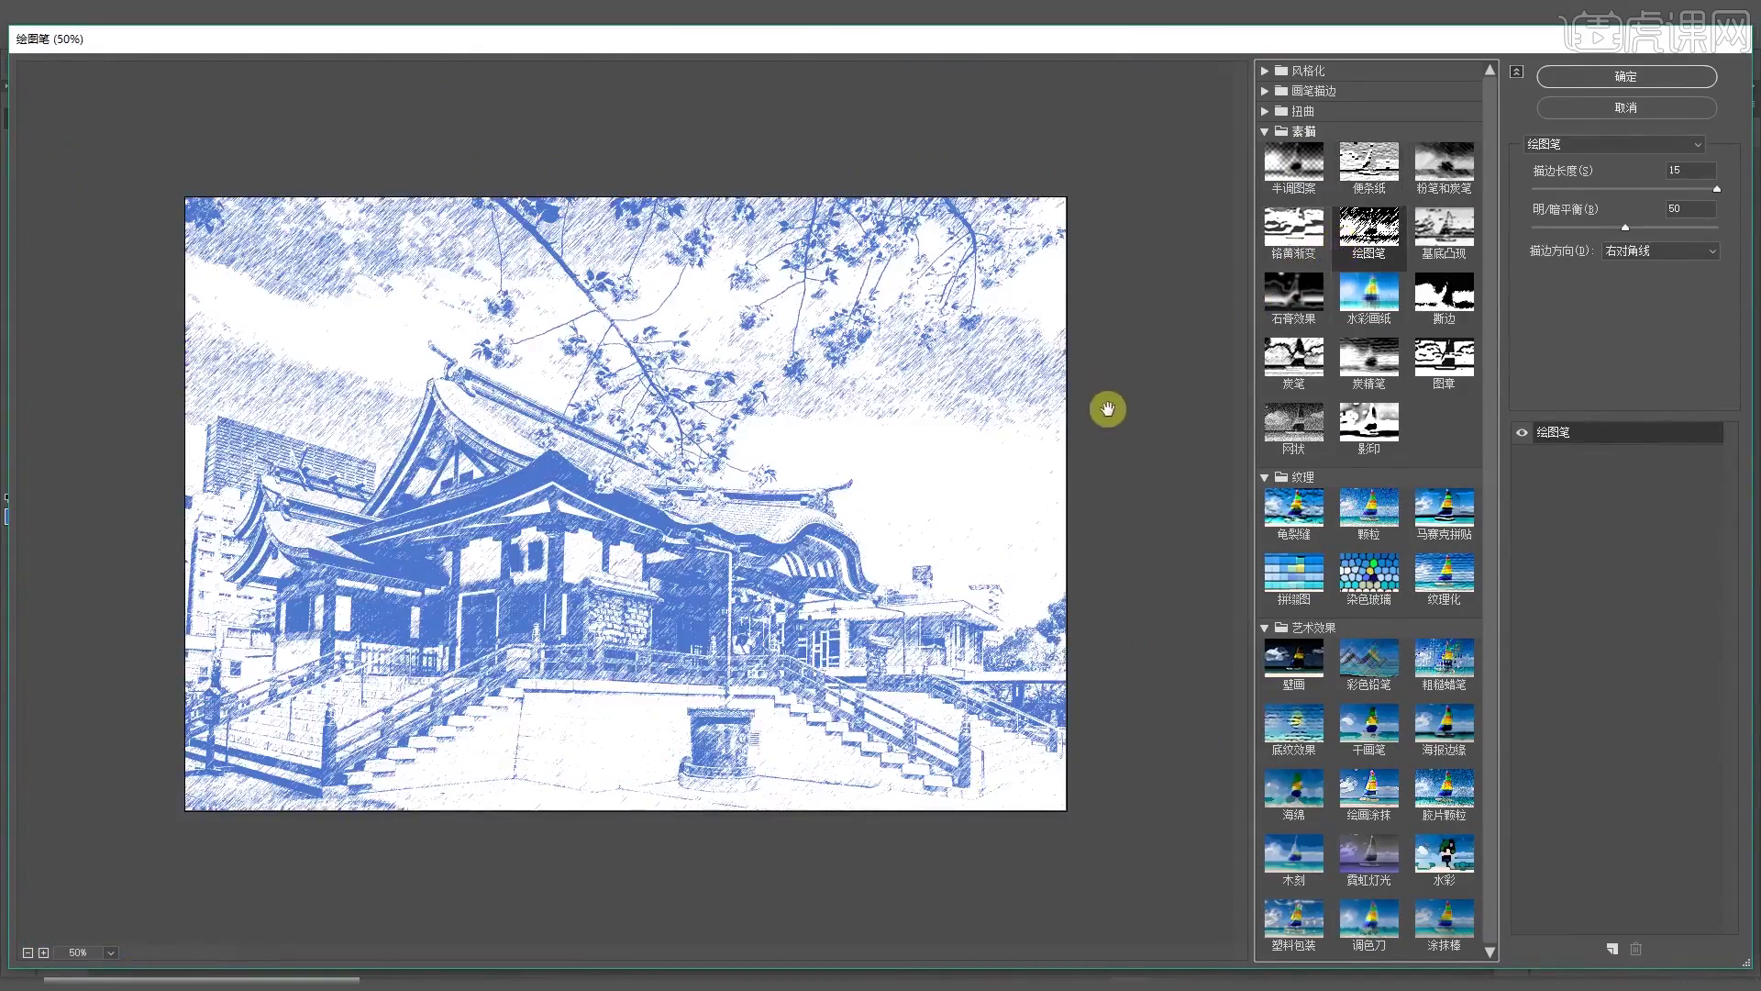
# Try the Grain and Stained Glass textures and the Dry Brush and Paint Daubs artistic effects on the photo
pyautogui.click(1296, 131)
pyautogui.click(1374, 193)
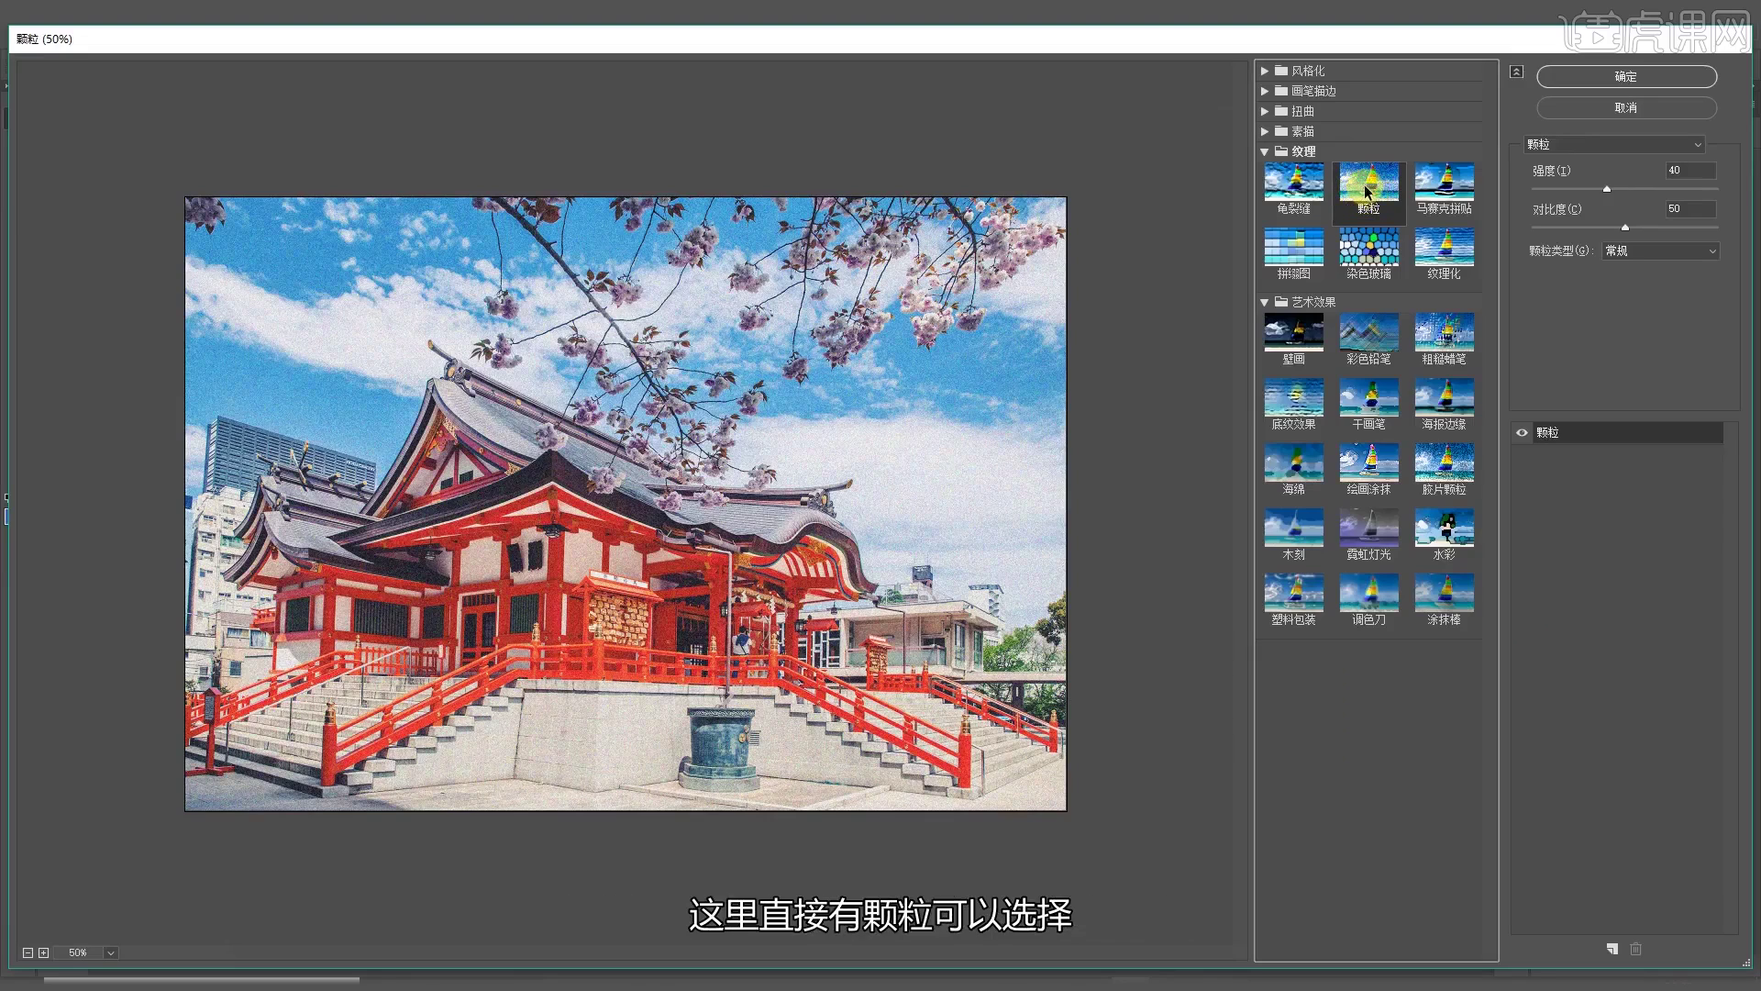
pyautogui.click(1369, 244)
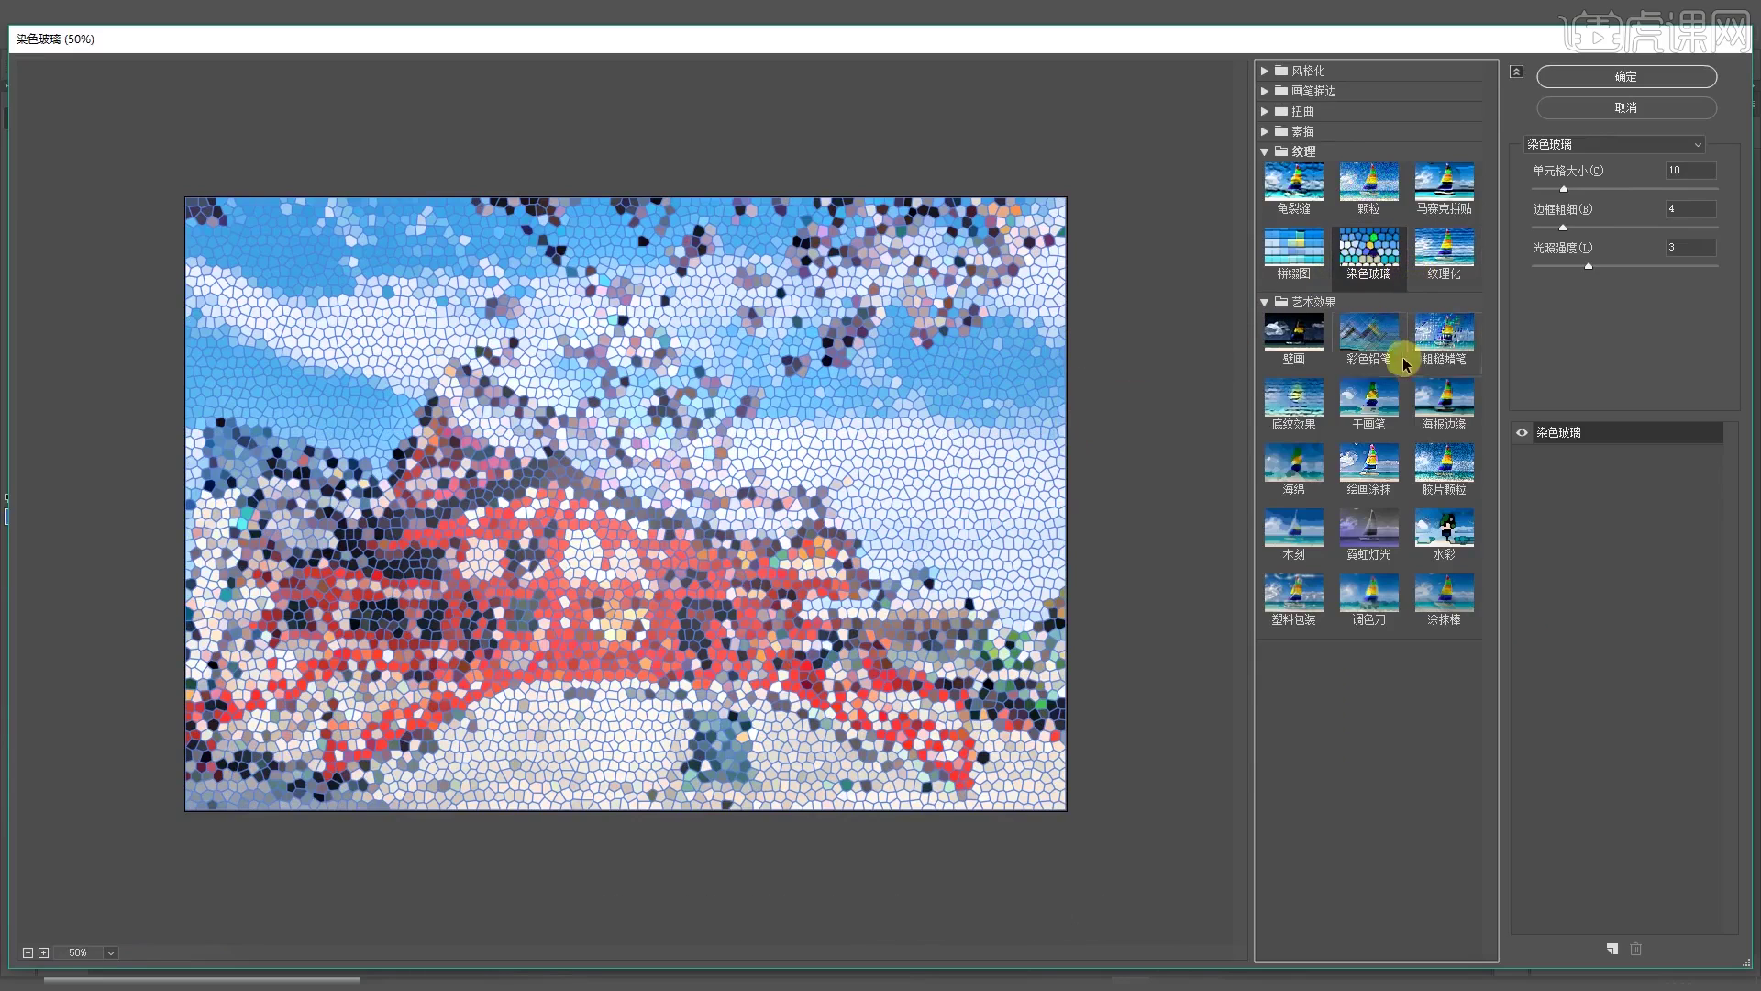
pyautogui.click(1387, 413)
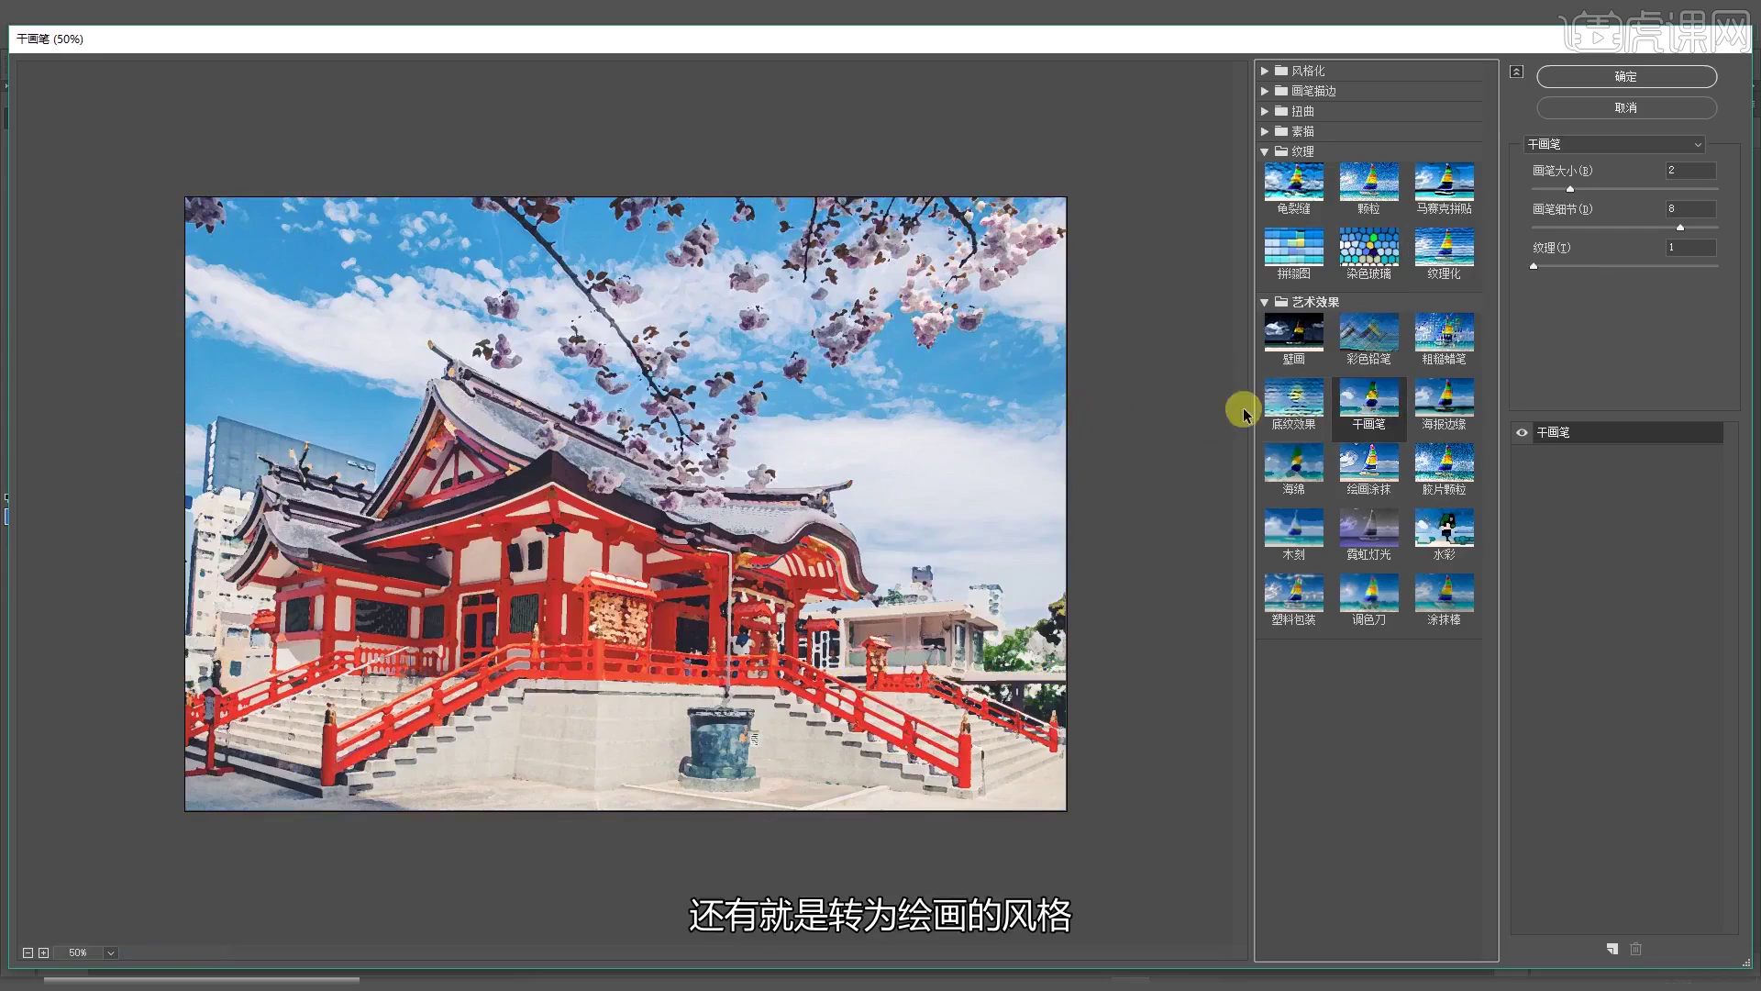
pyautogui.click(1369, 458)
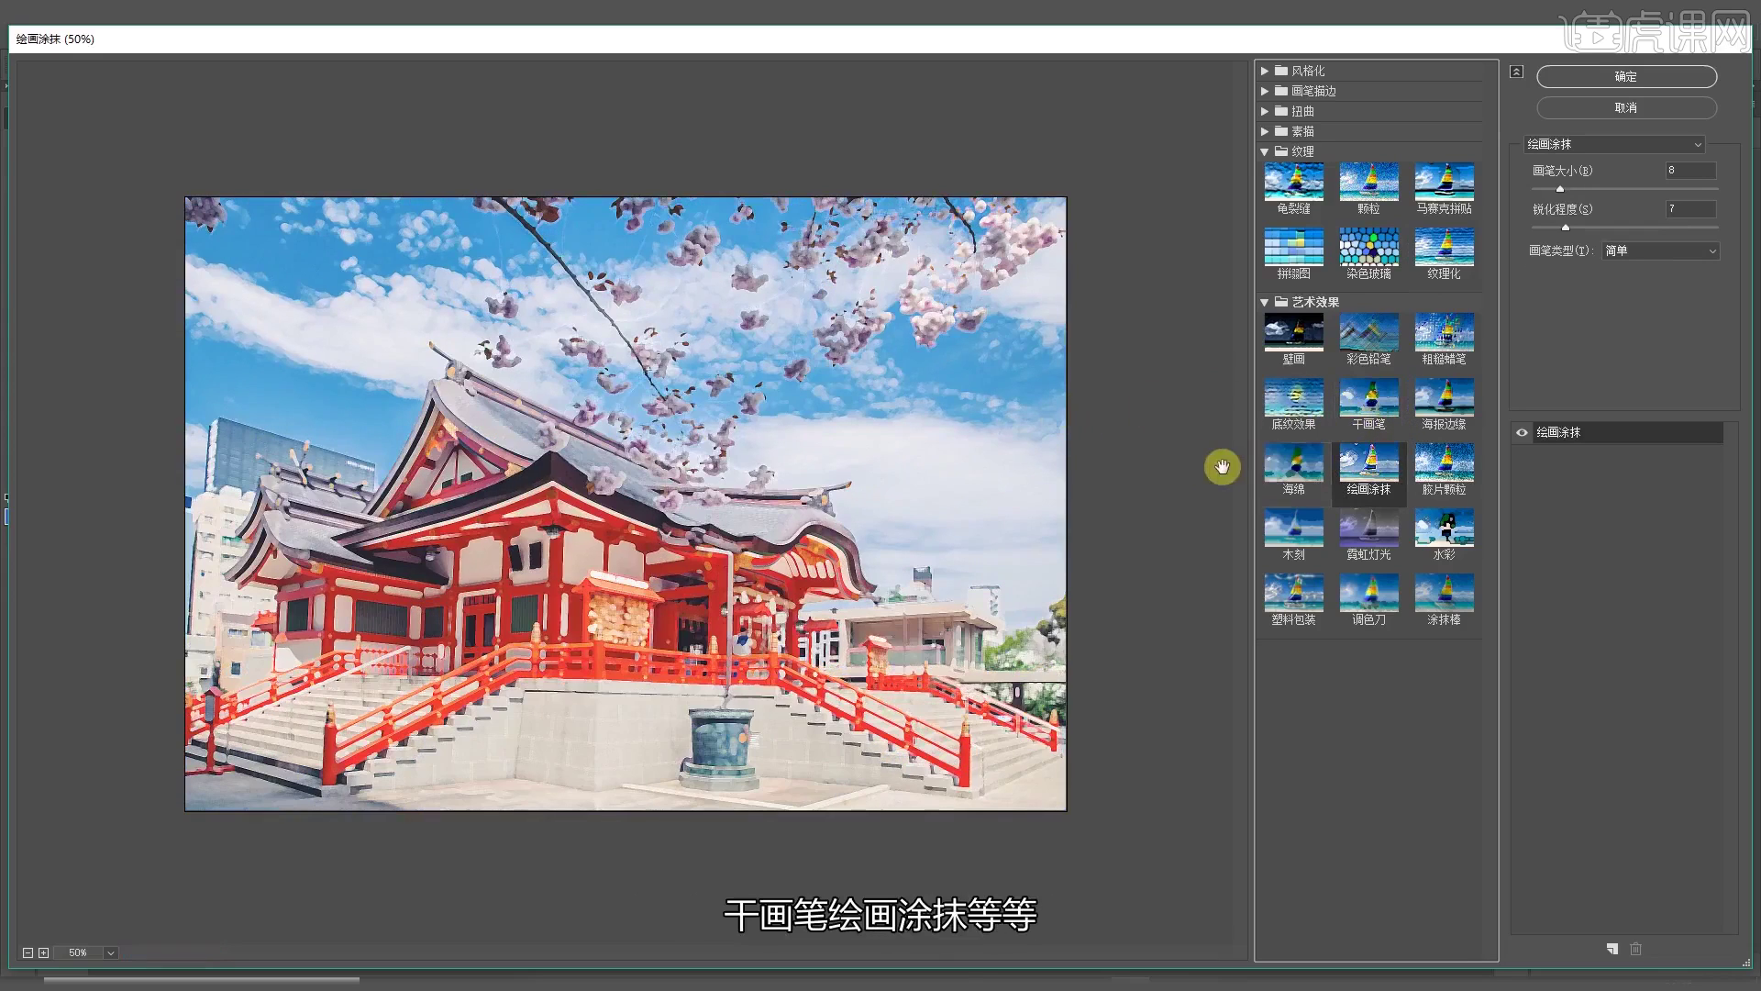
# Choose the Dry Brush effect with brush size 2 and stack a new Film Grain effect layer above it
pyautogui.click(1369, 401)
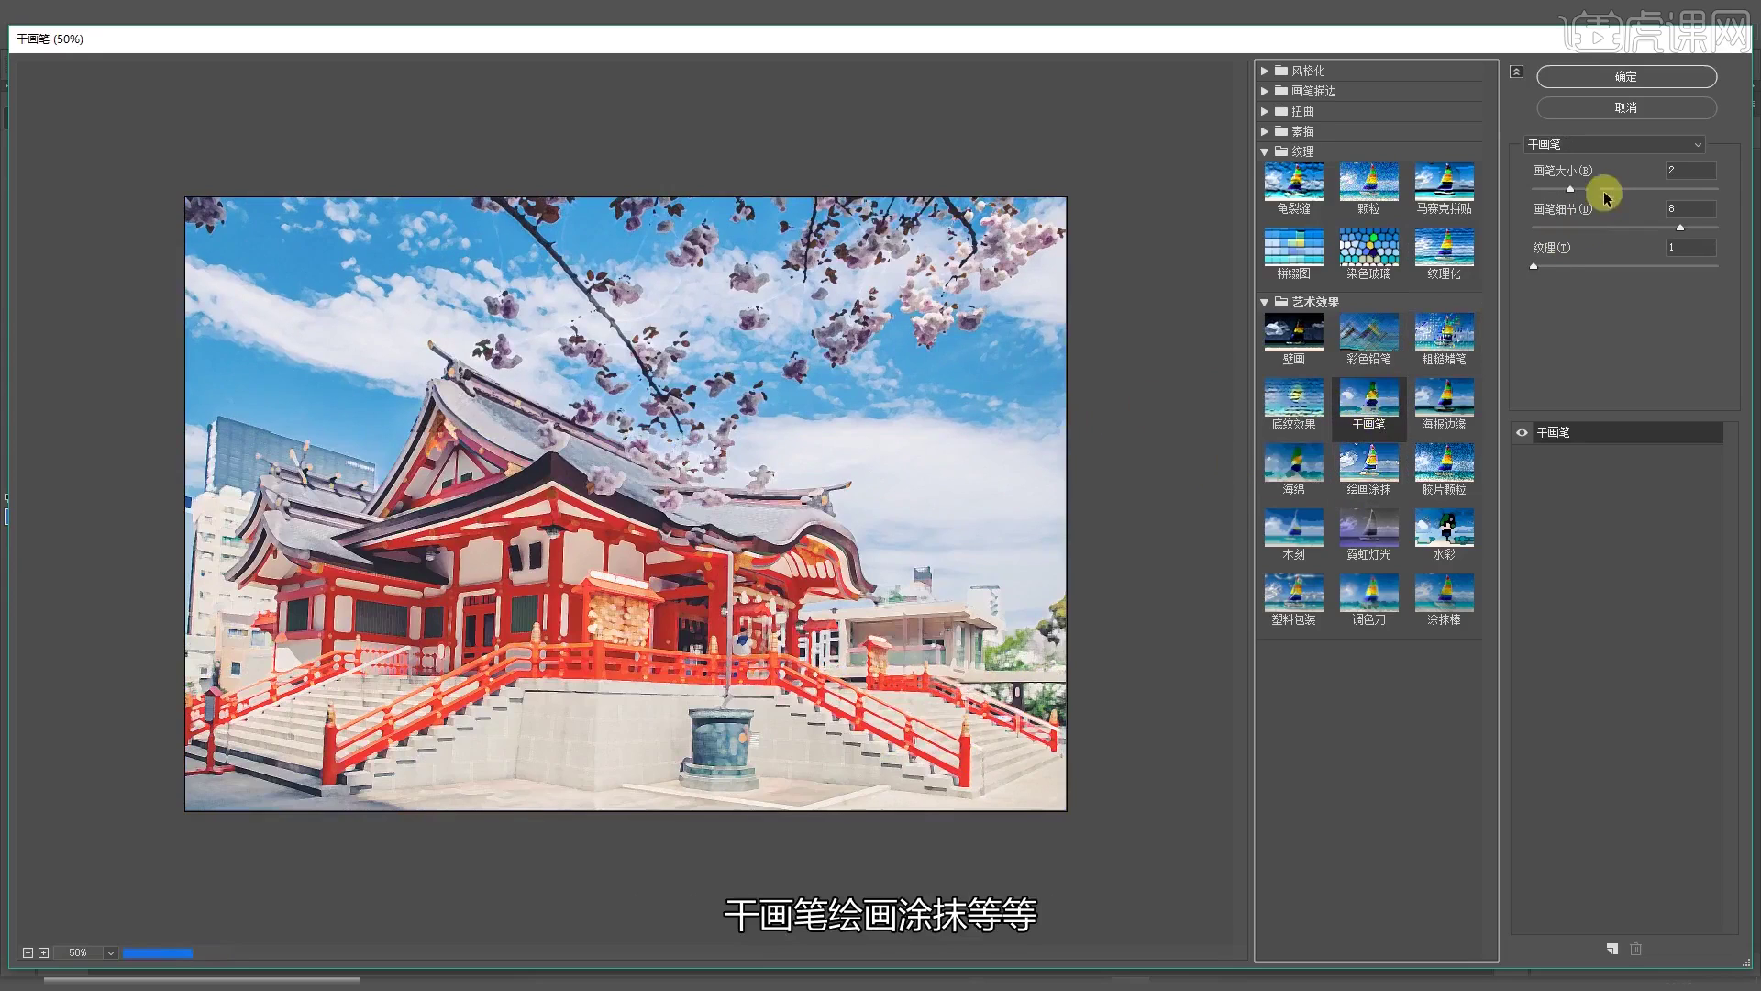
pyautogui.click(1570, 186)
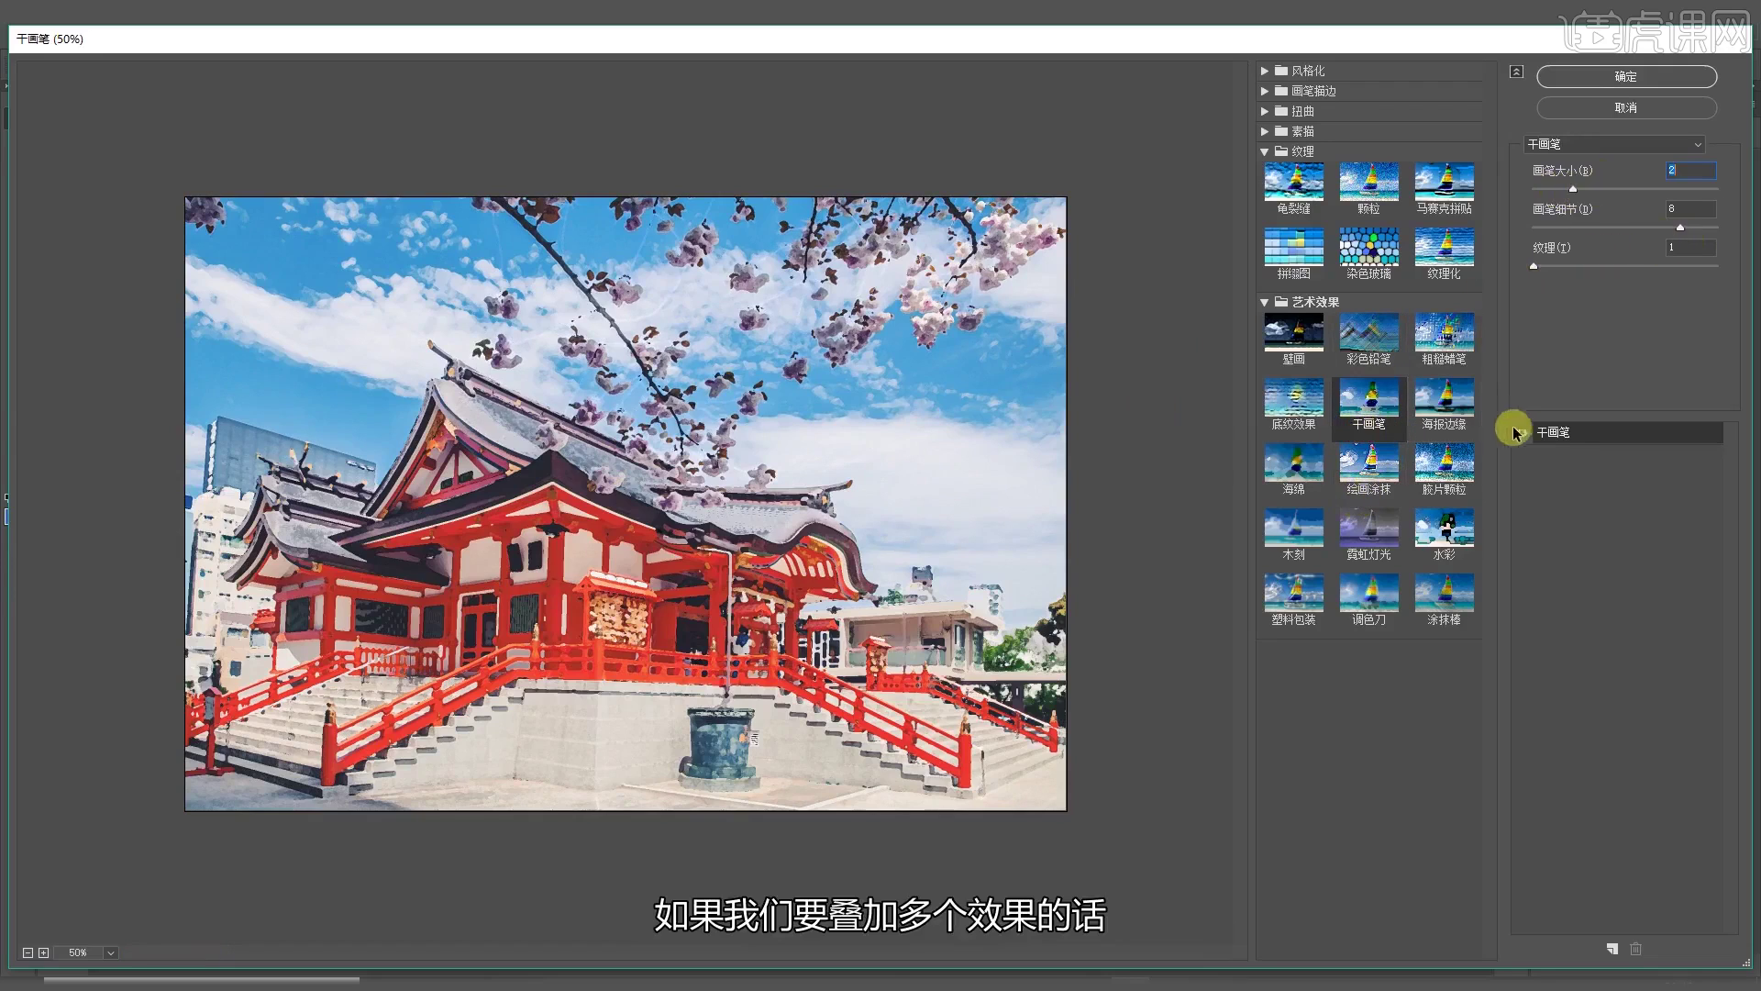
pyautogui.click(1612, 951)
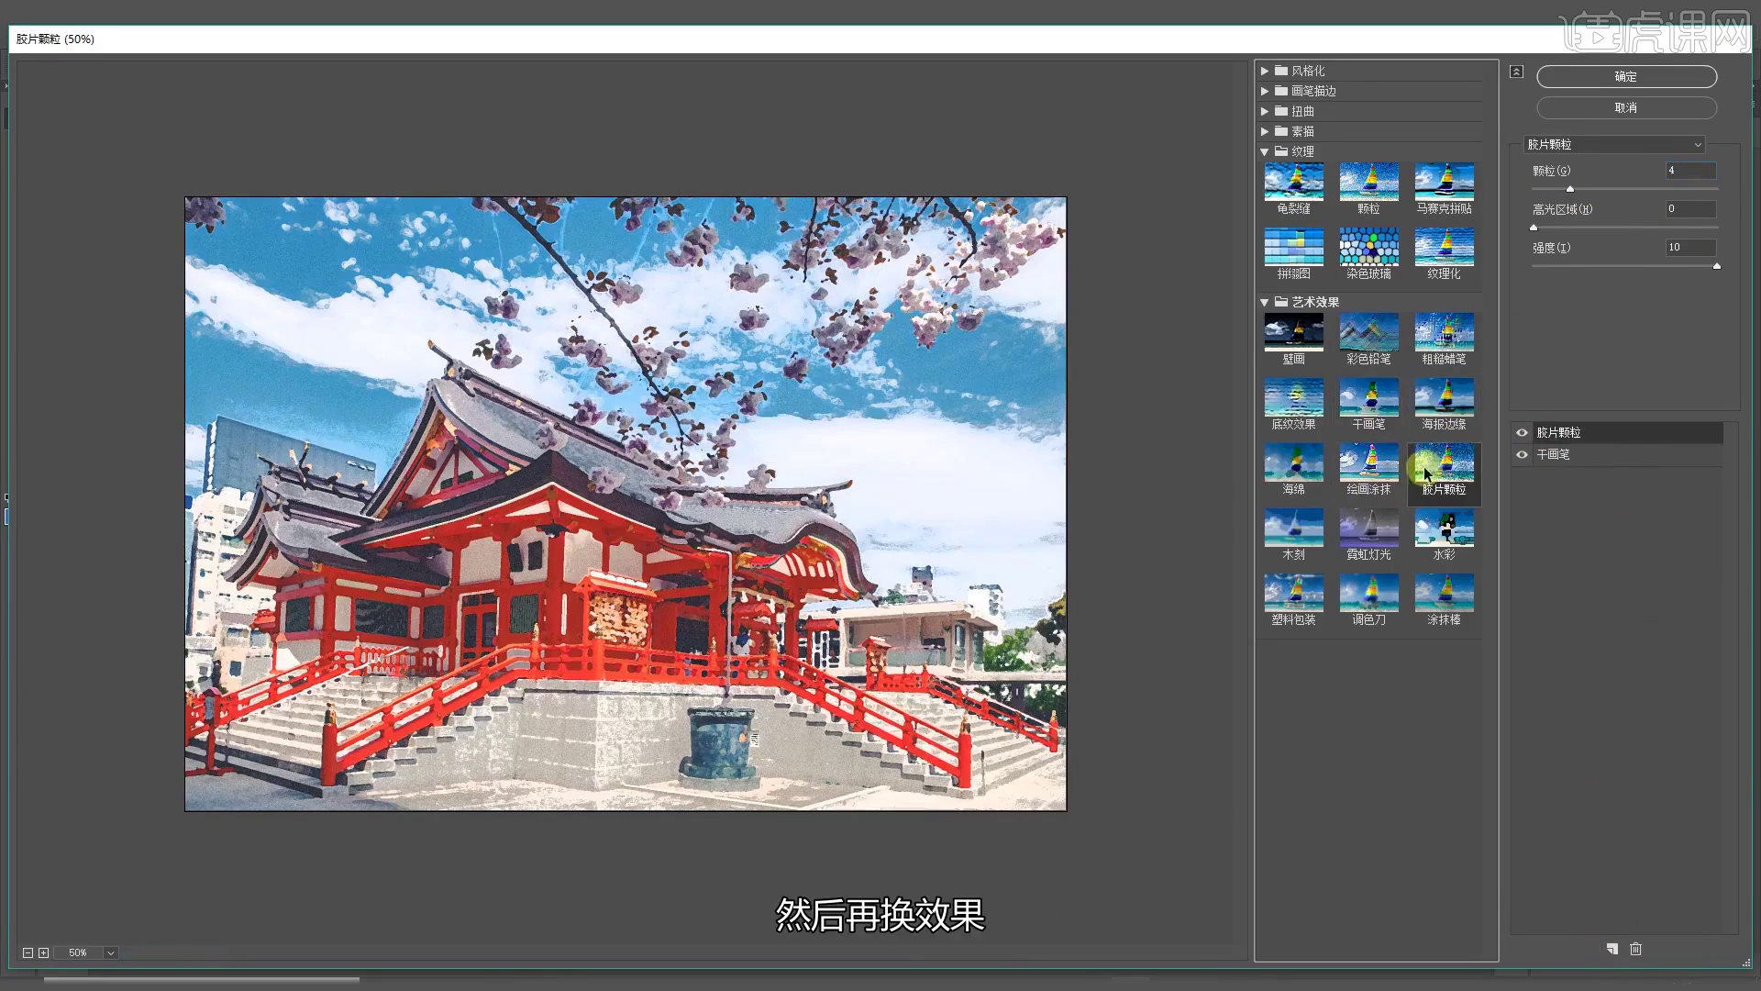
pyautogui.click(1445, 530)
pyautogui.click(1439, 477)
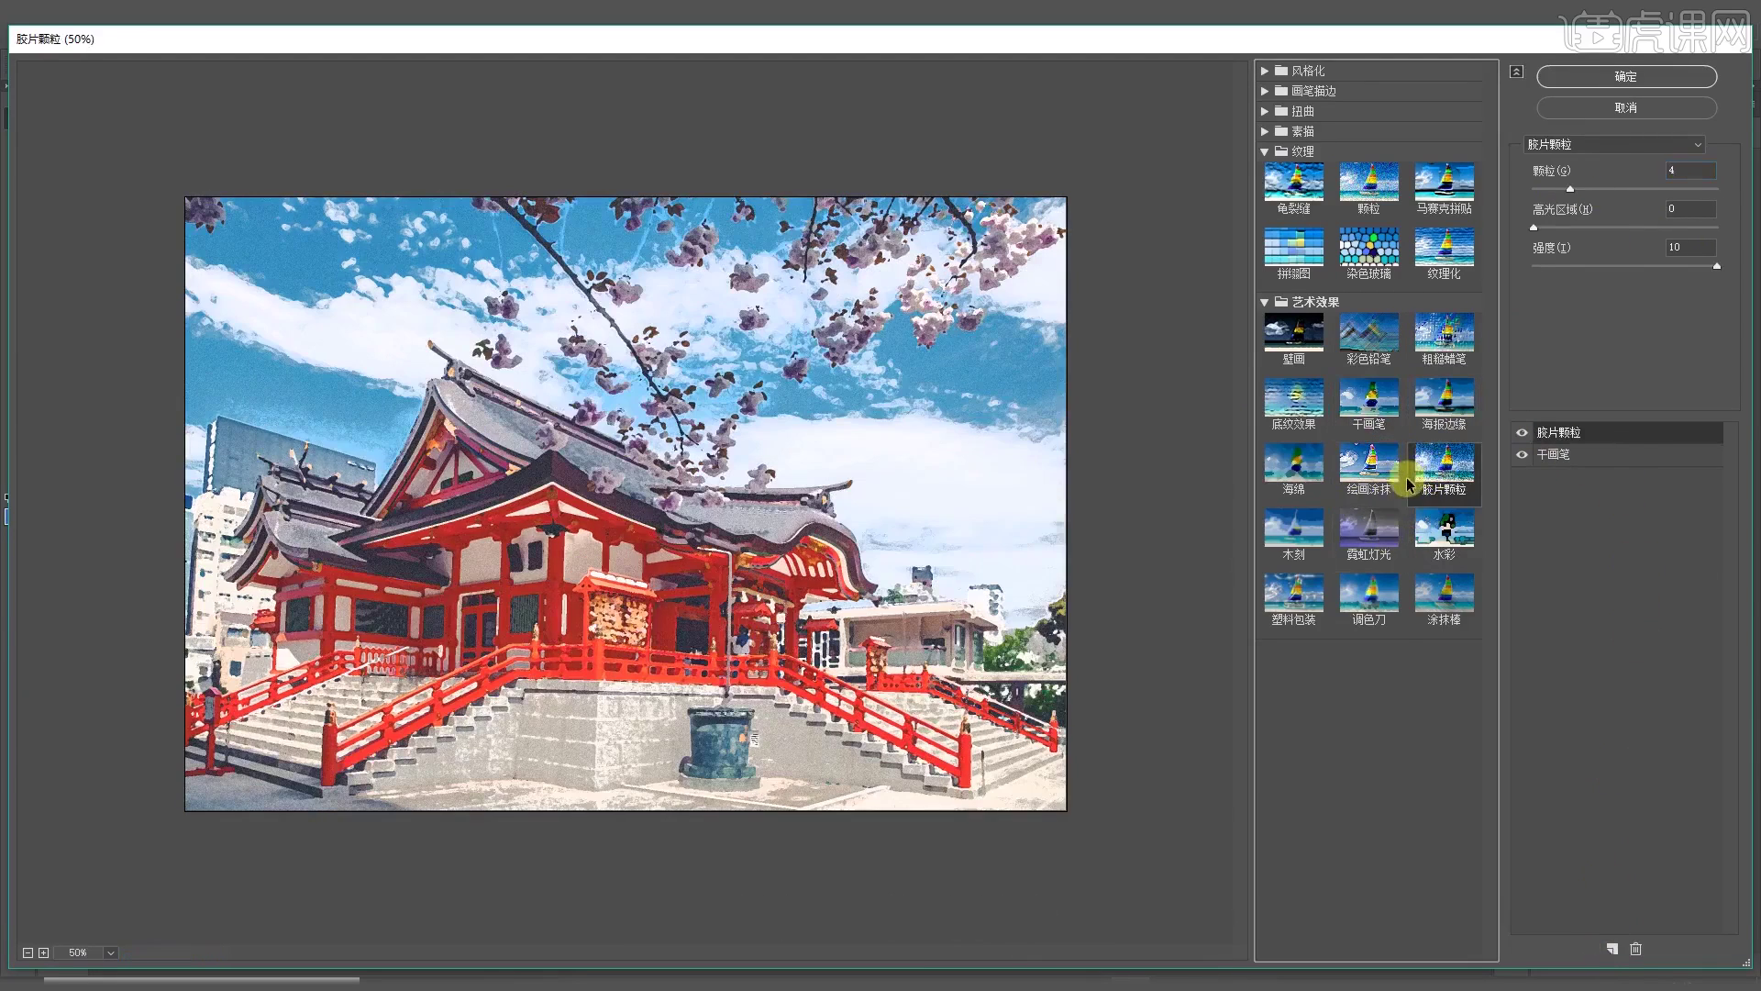
# Delete the Film Grain effect layer, try Smudge Stick and Palette Knife on the remaining one, and settle on Paint Daubs
pyautogui.click(1636, 950)
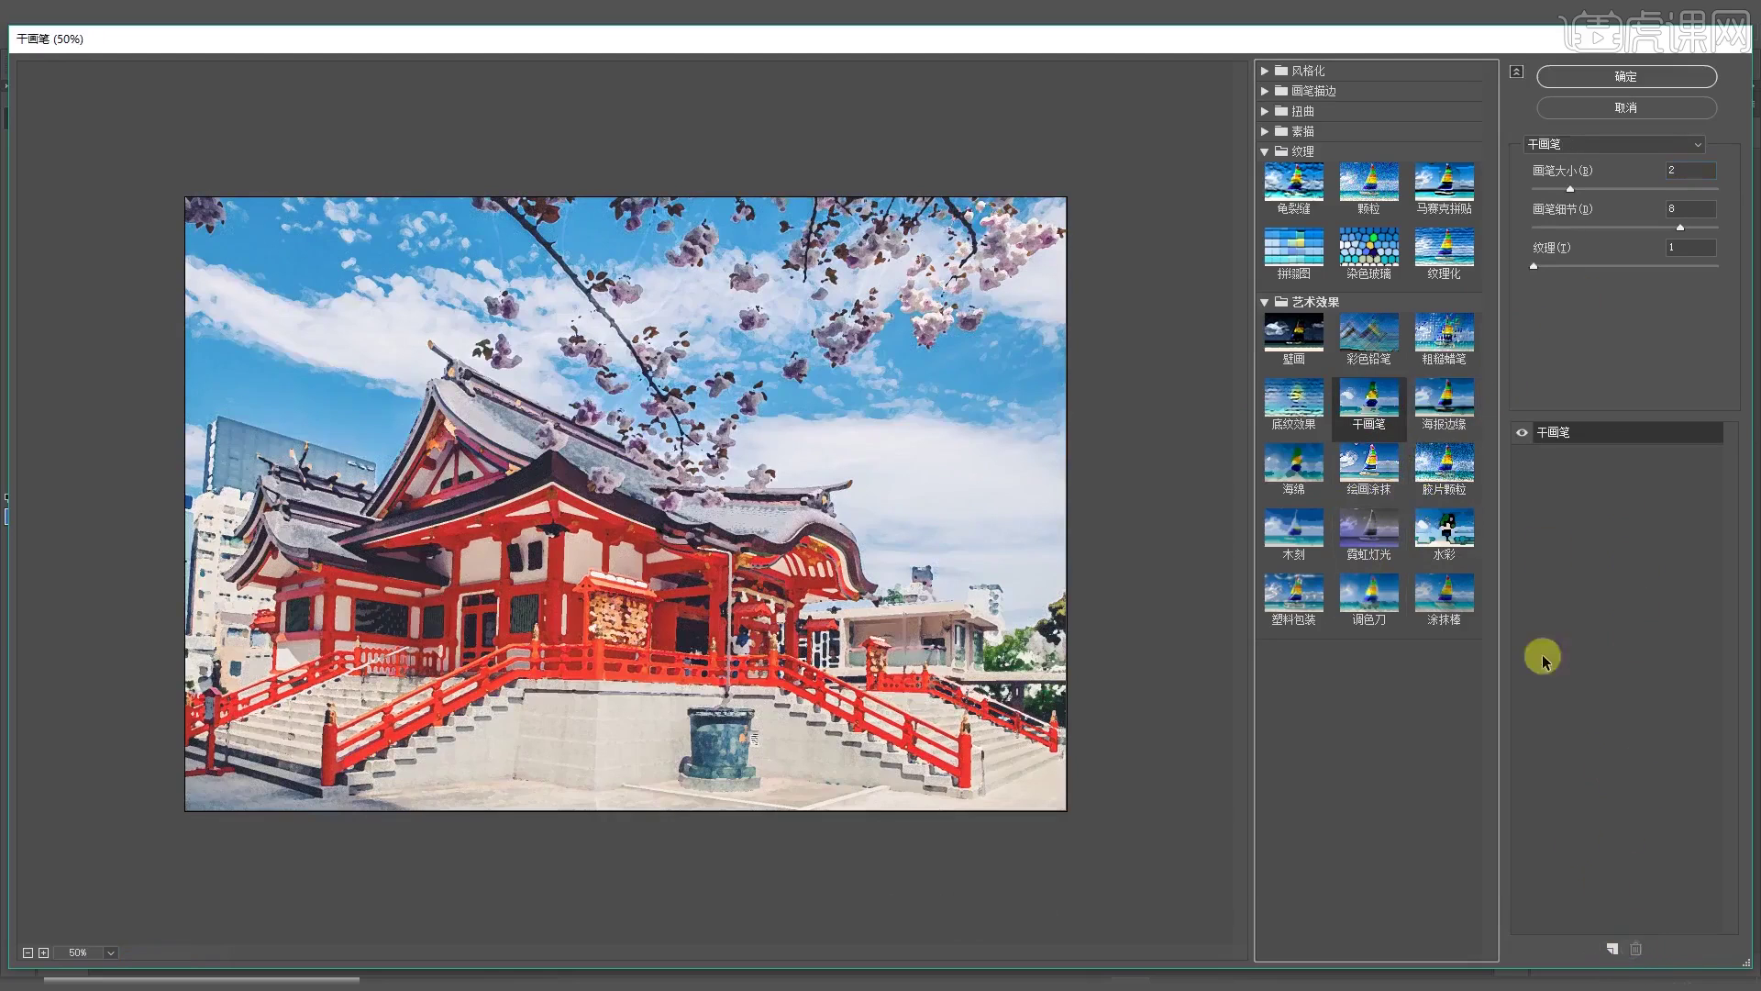
pyautogui.click(1431, 594)
pyautogui.click(1370, 593)
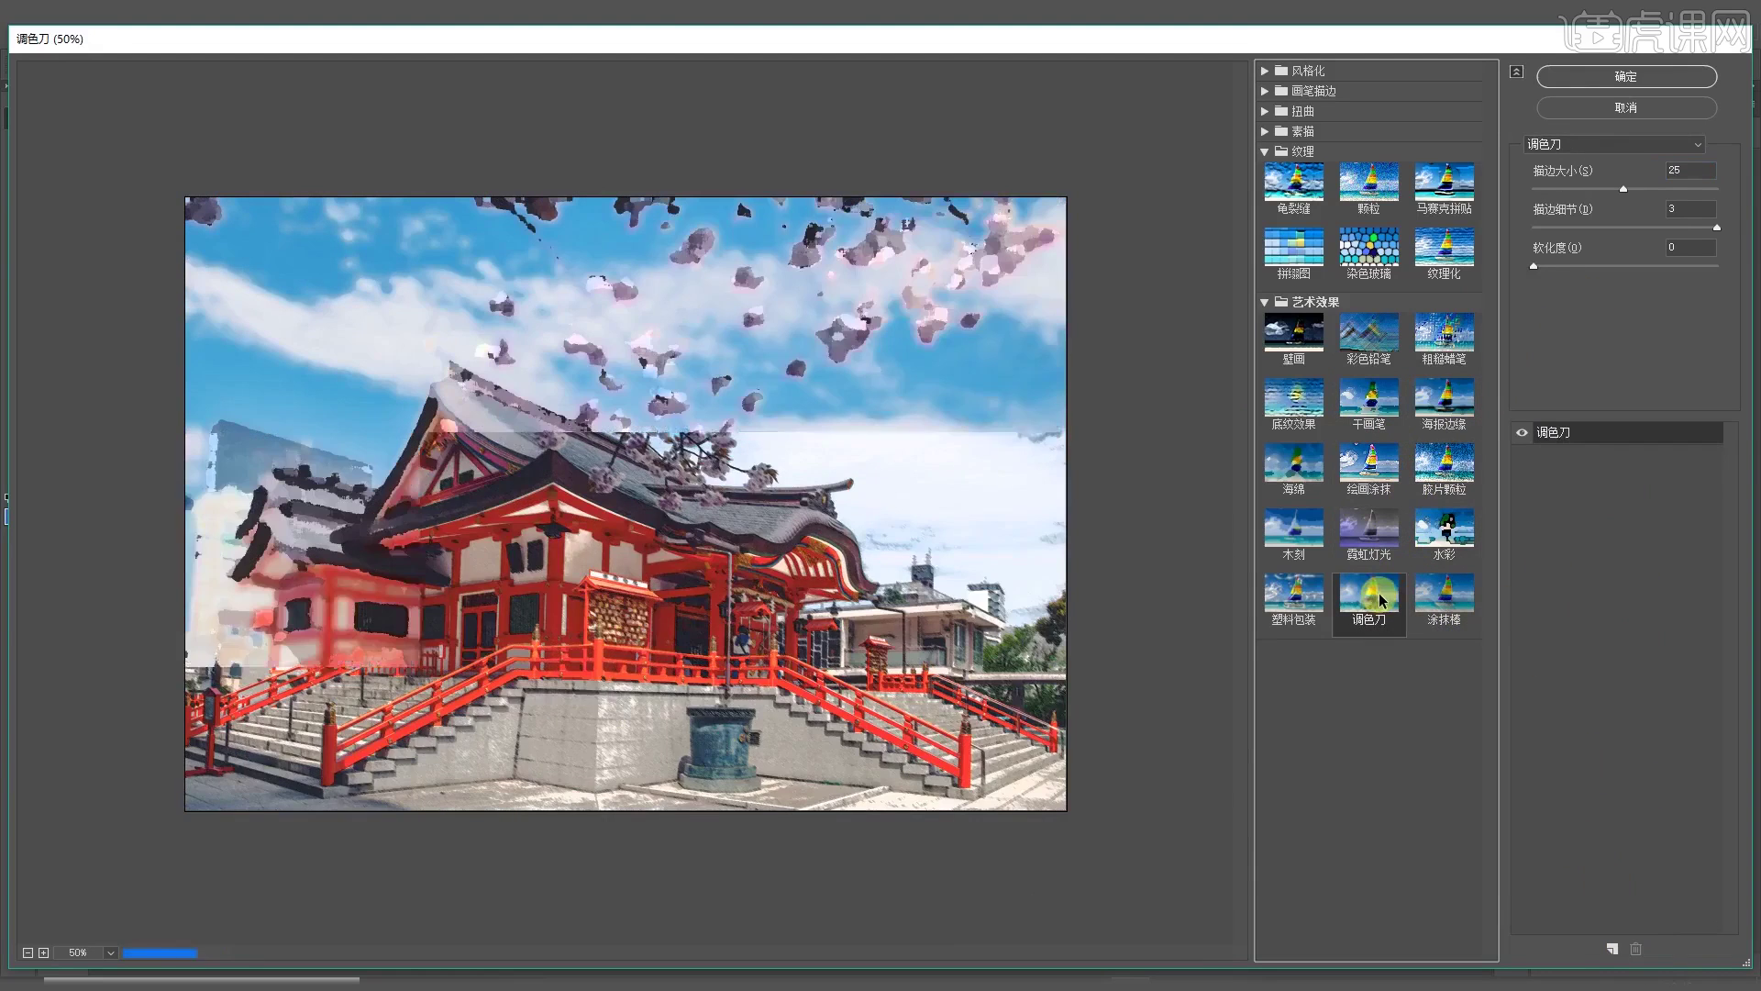
pyautogui.click(1379, 463)
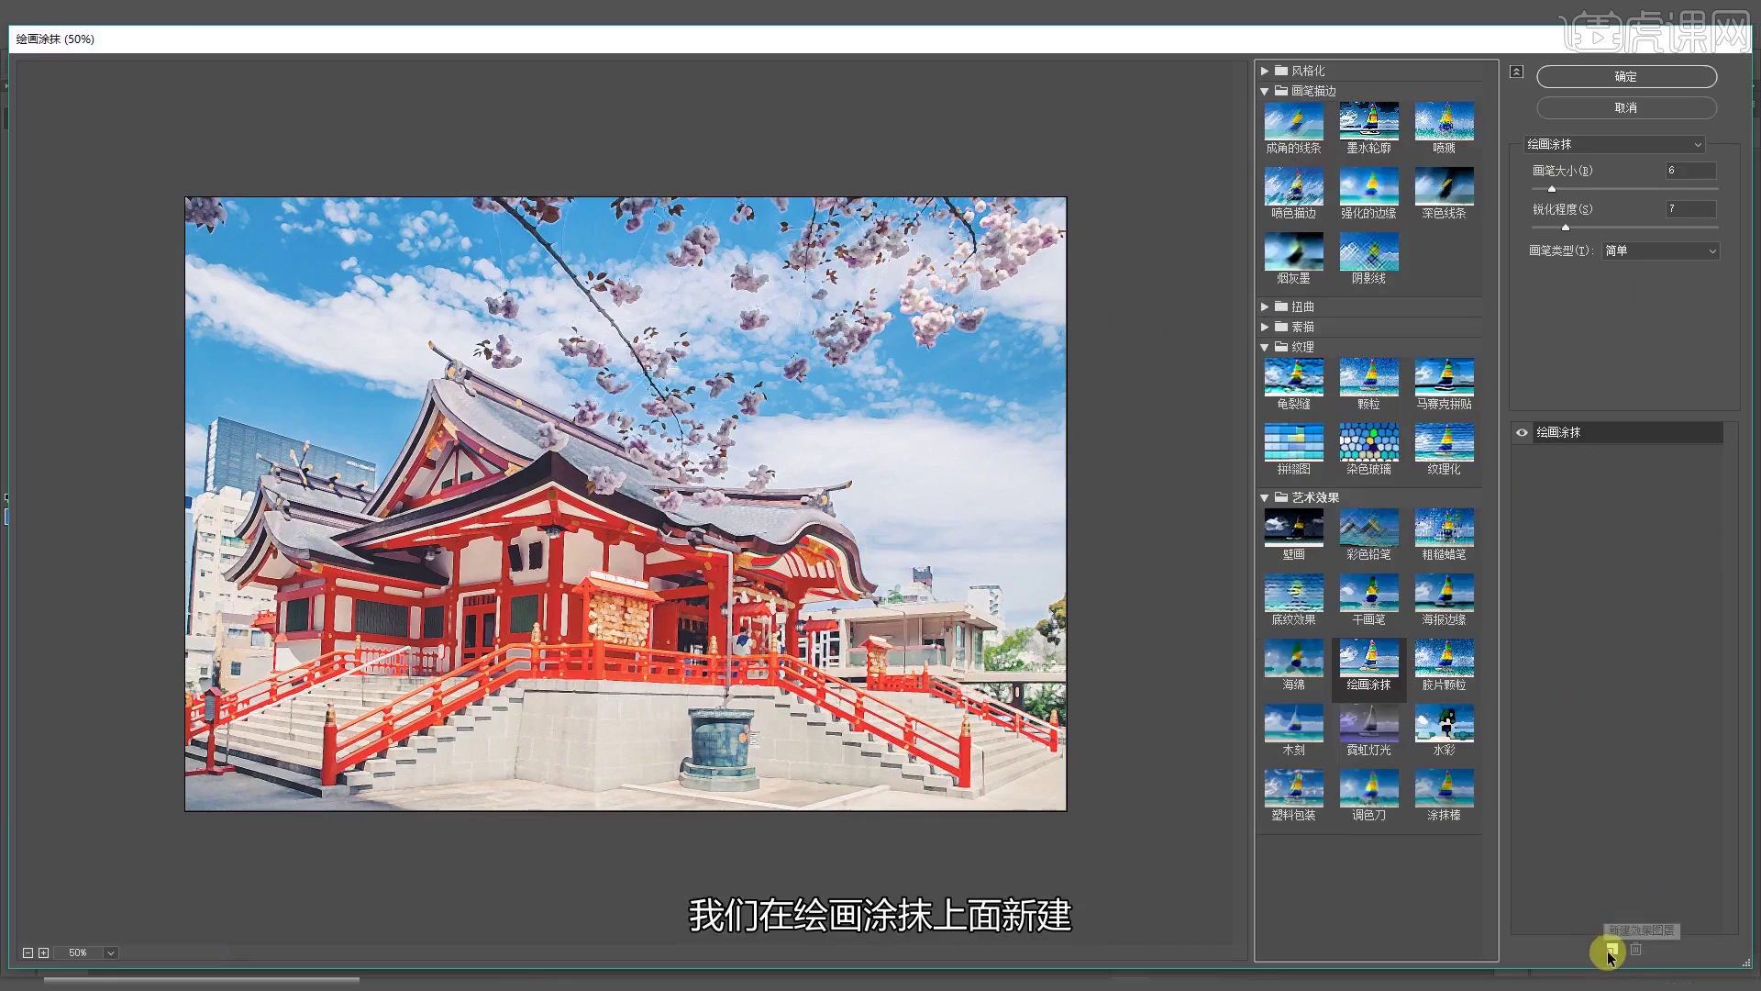
# Stack an Angled Strokes effect layer above Paint Daubs with direction balance 36 and stroke length 11, and apply the Filter Gallery
pyautogui.click(1612, 950)
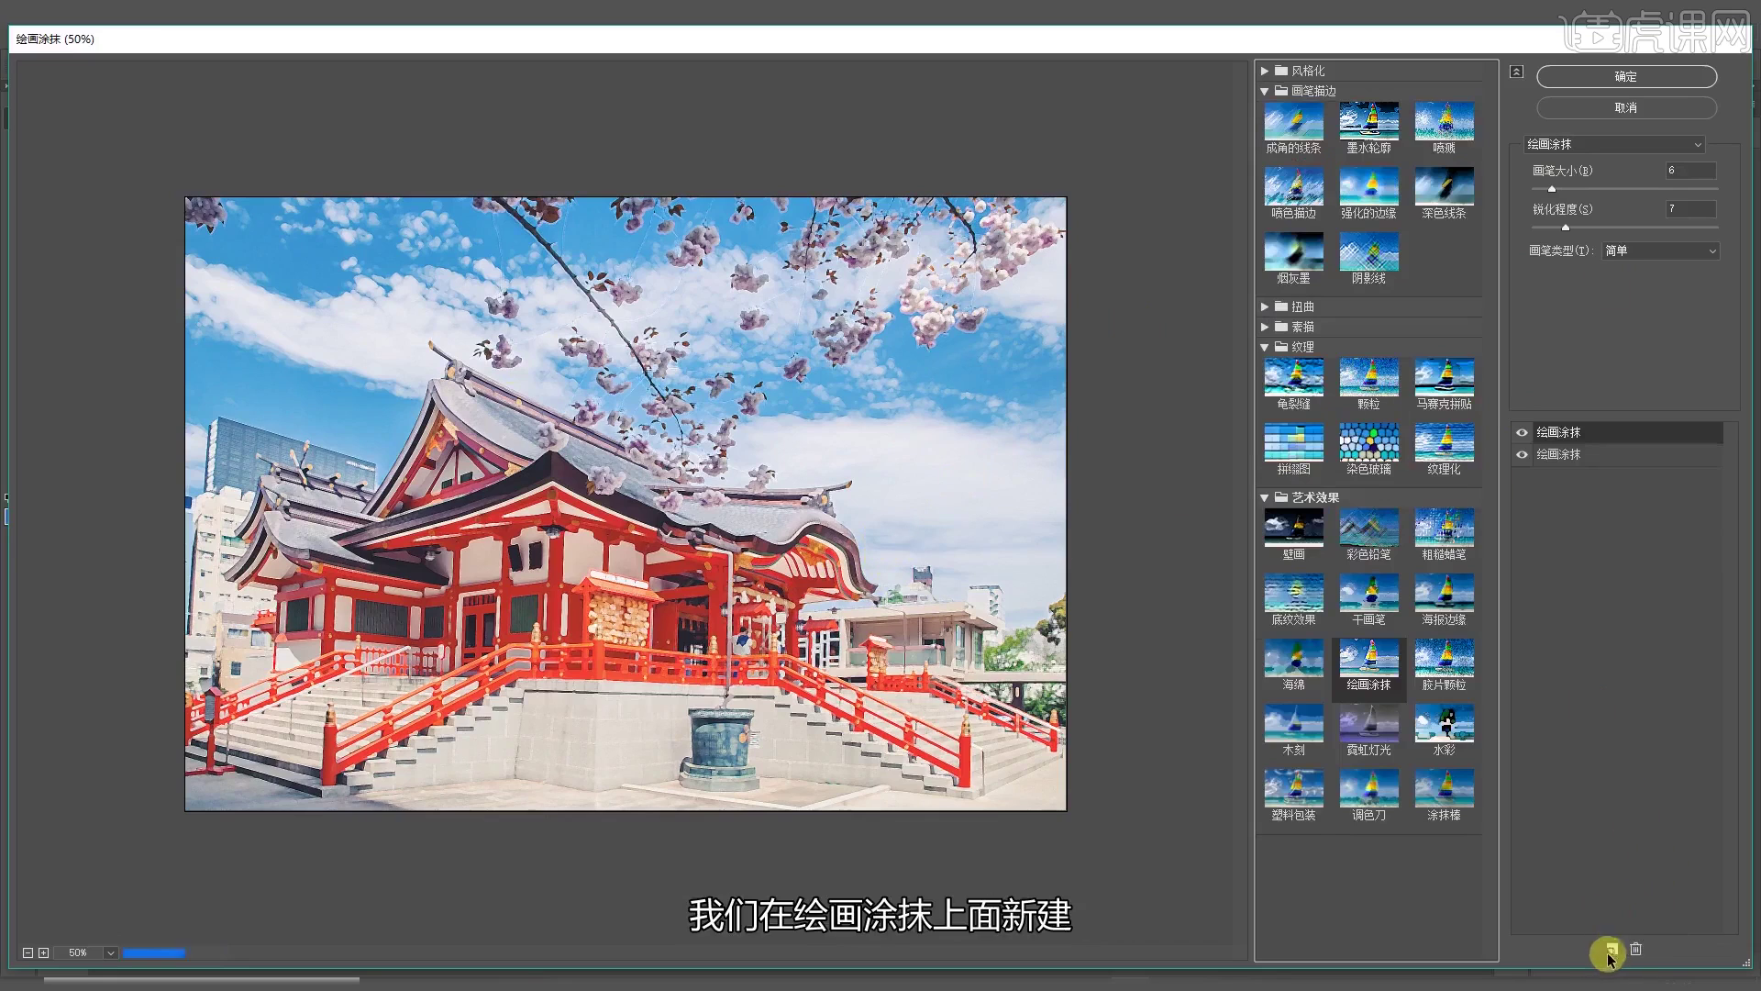
pyautogui.click(1324, 195)
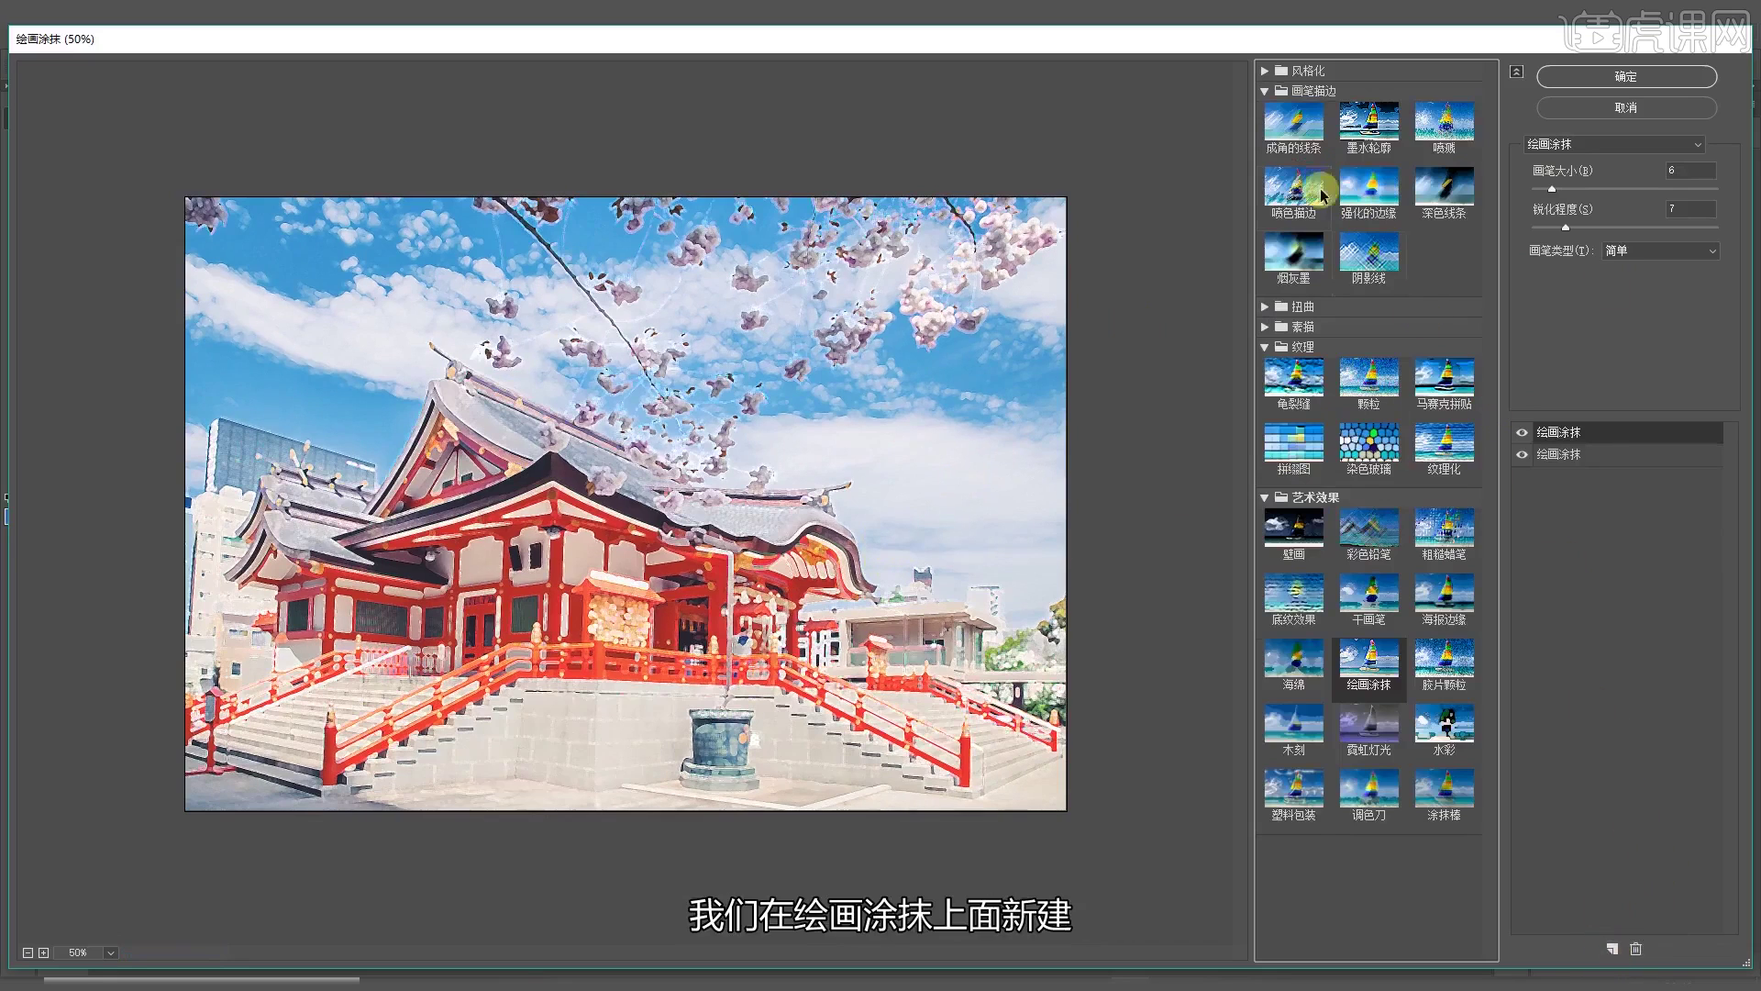
pyautogui.click(1294, 142)
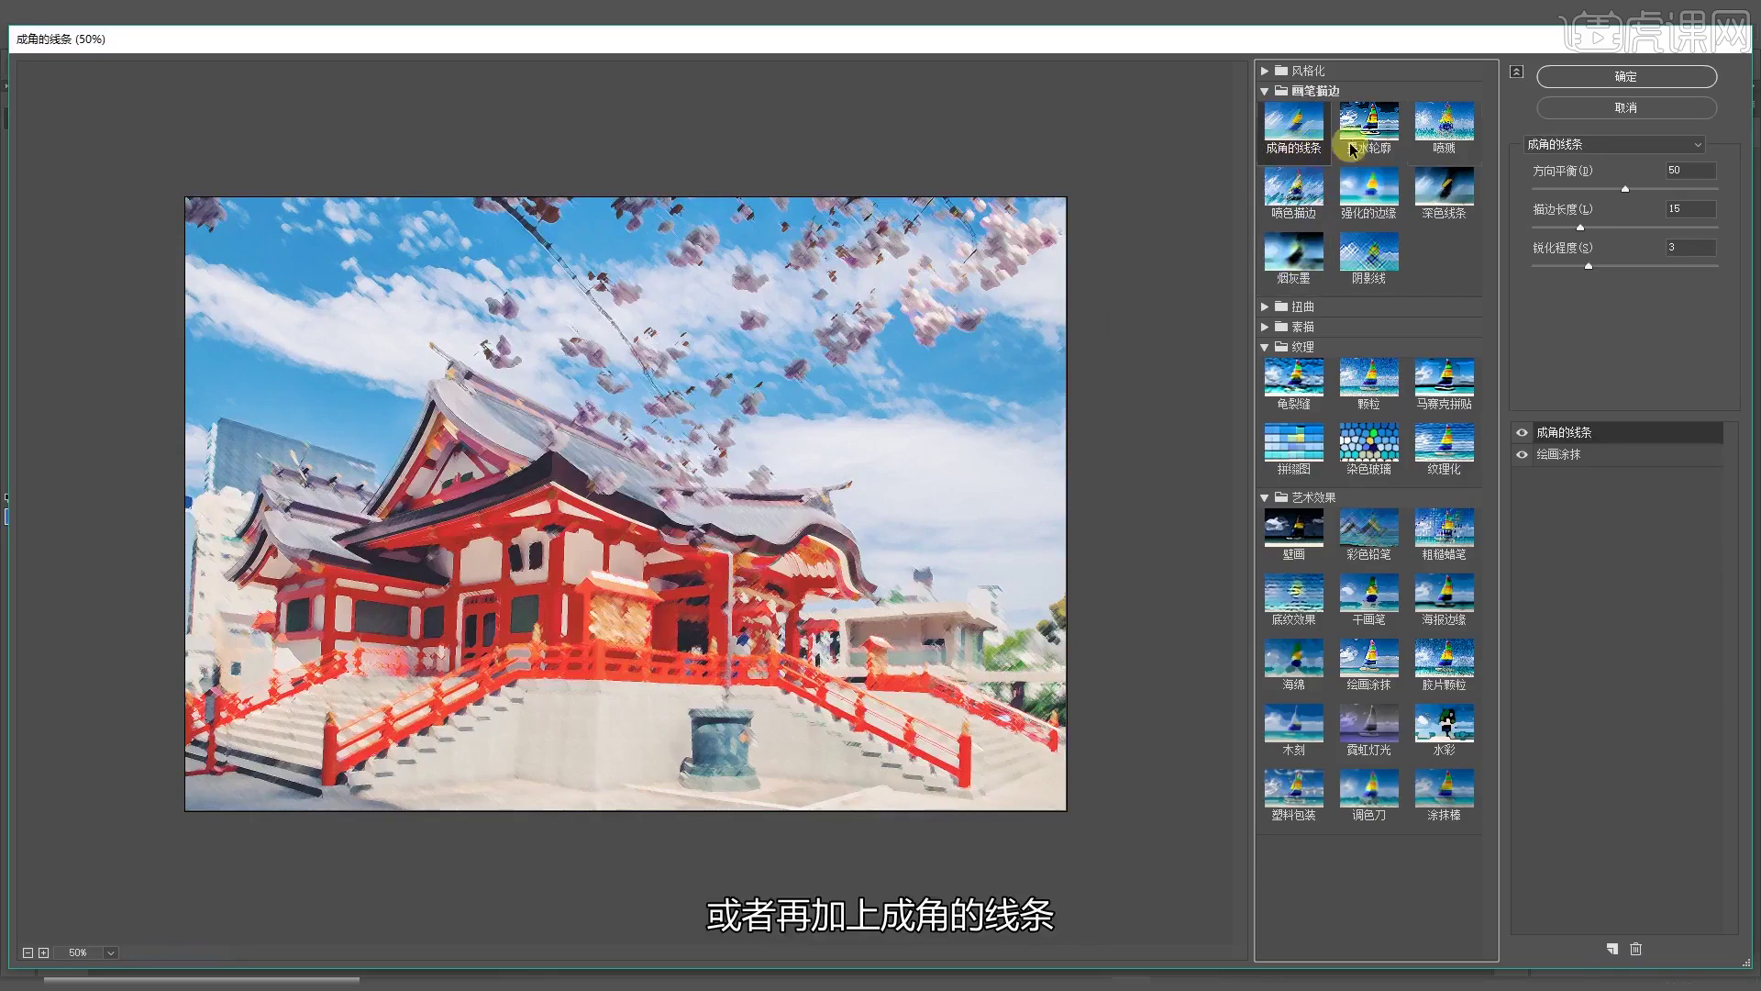
pyautogui.moveTo(1625, 188); pyautogui.dragTo(1564, 273)
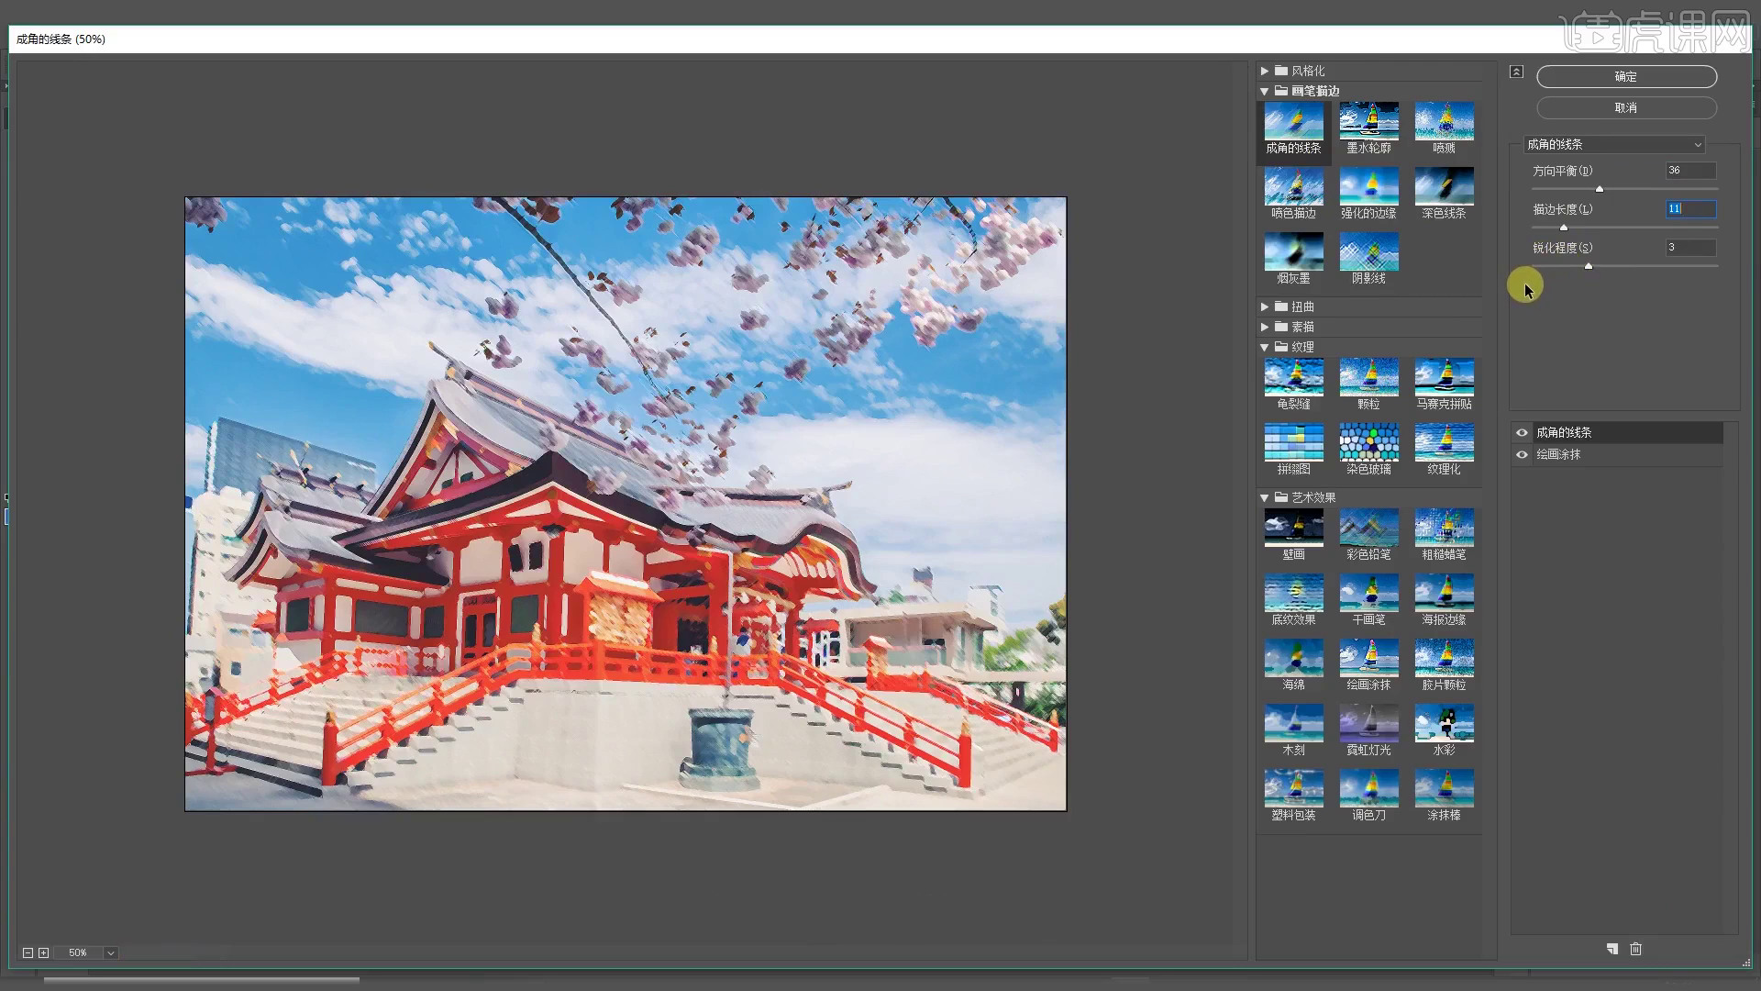
pyautogui.click(1626, 76)
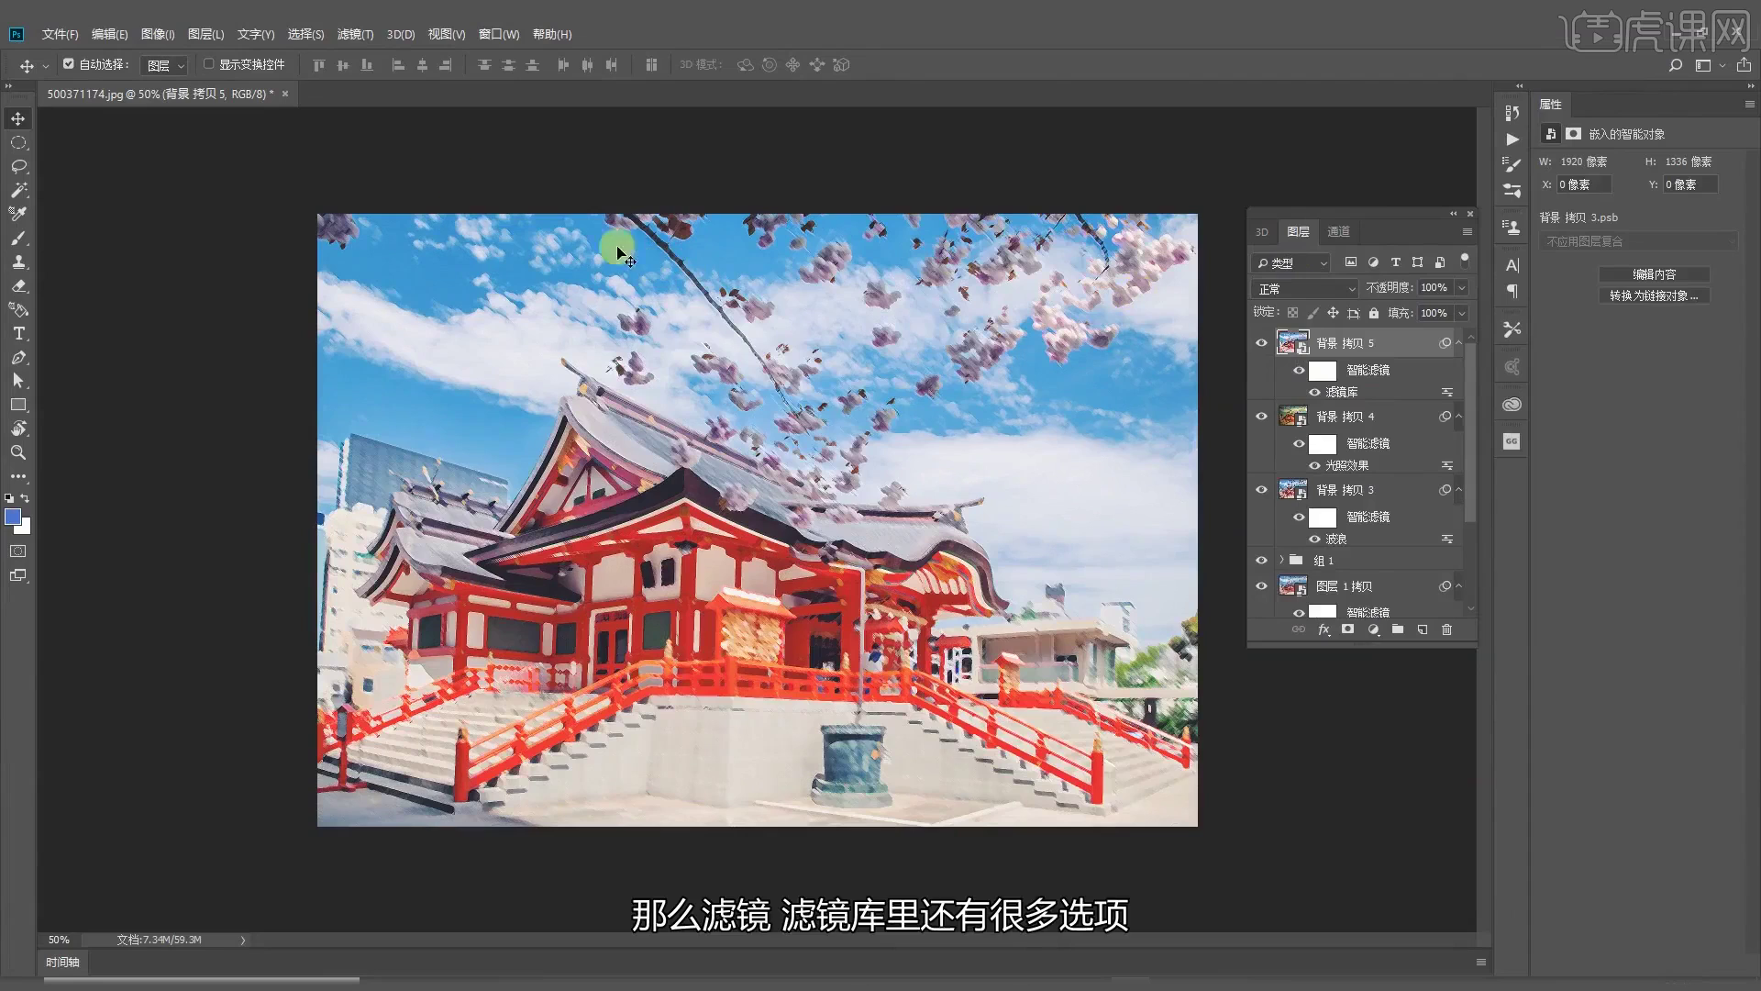
pyautogui.click(355, 34)
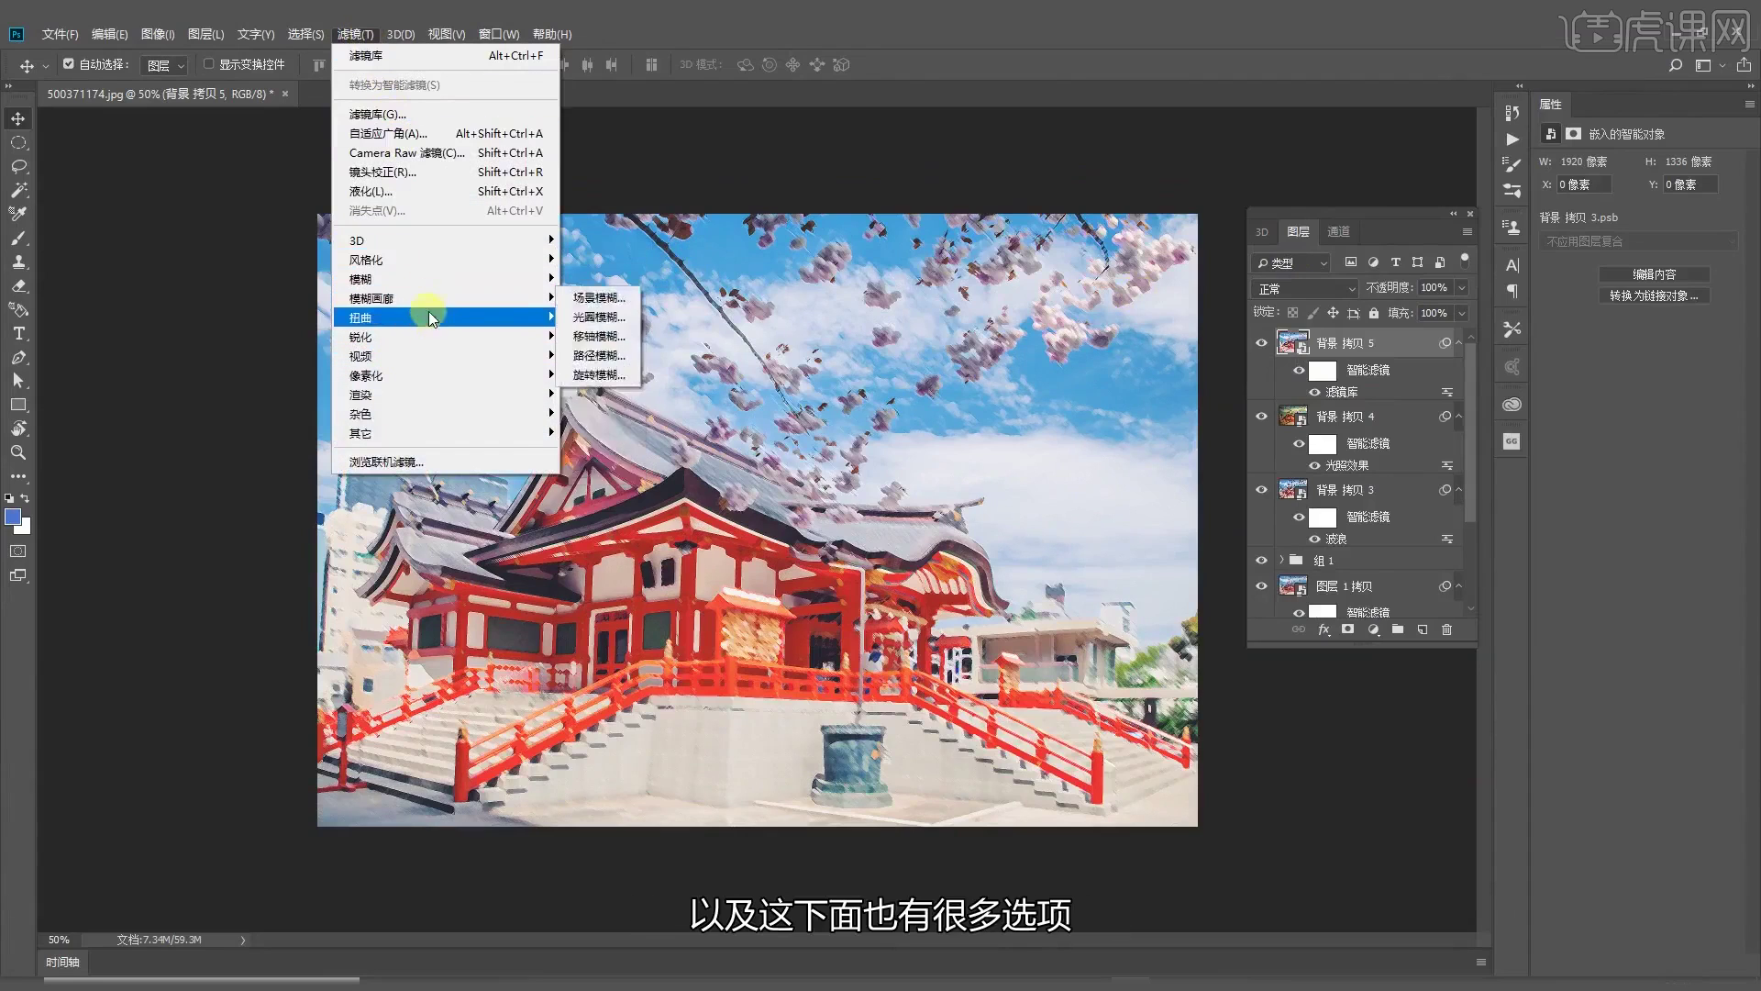
pyautogui.moveTo(438, 338)
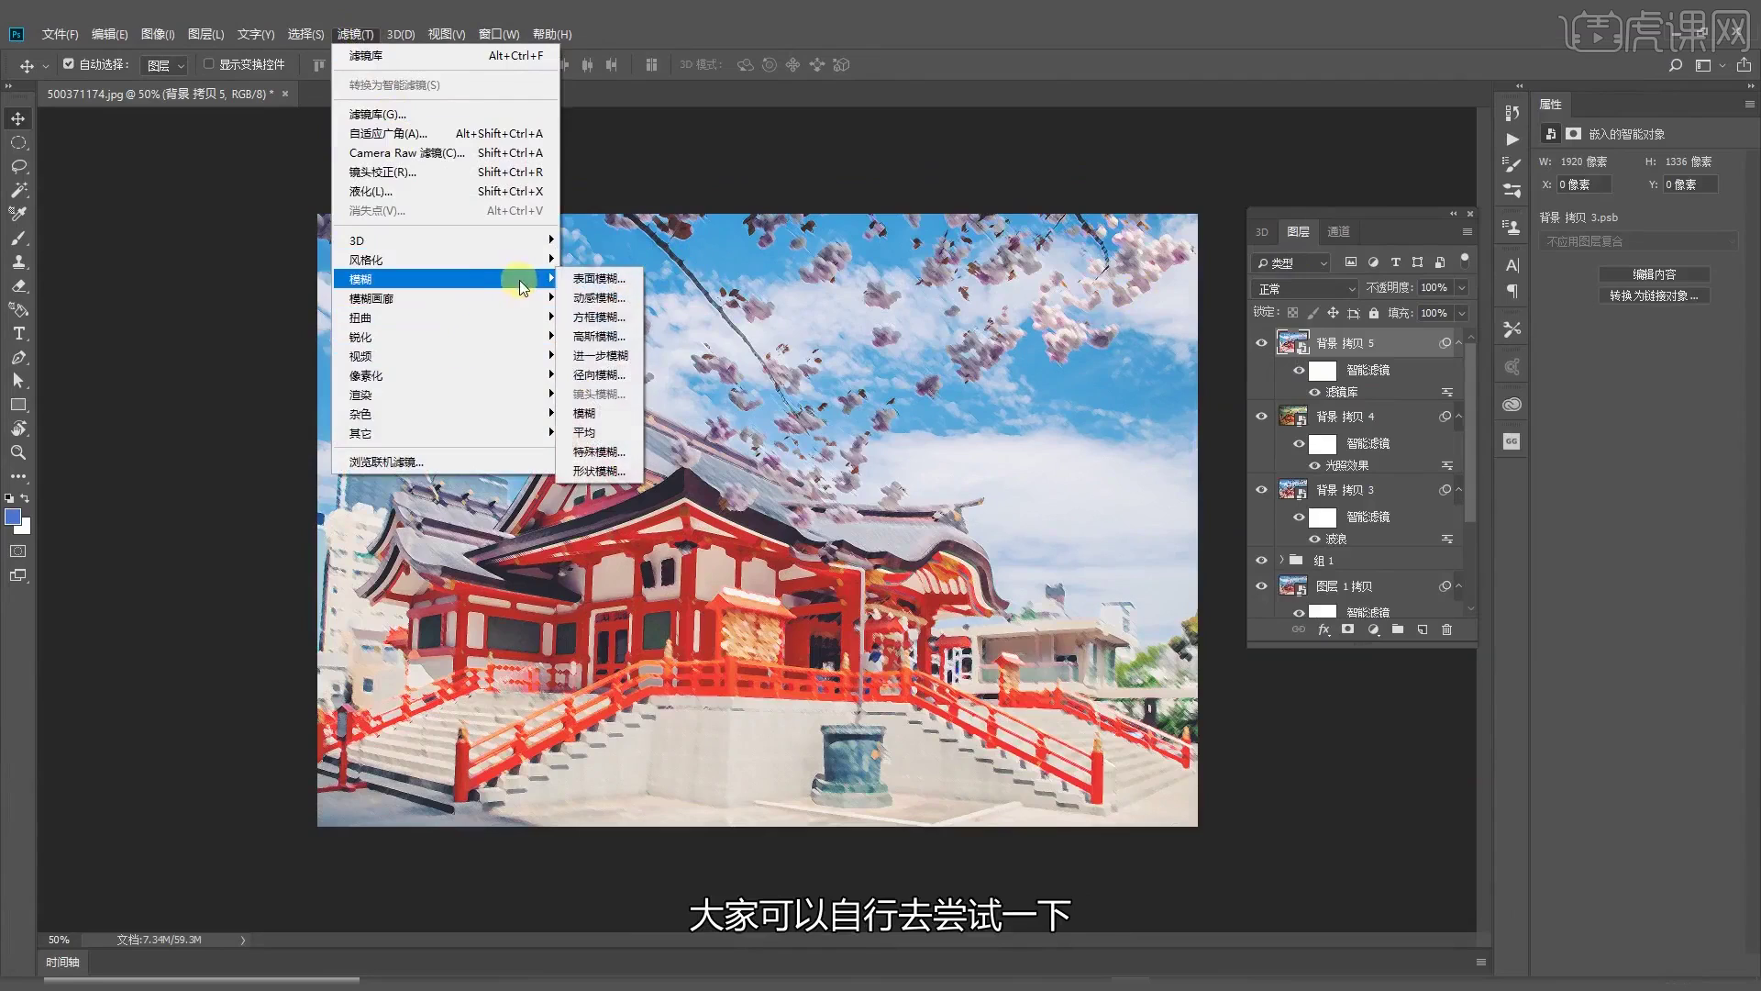